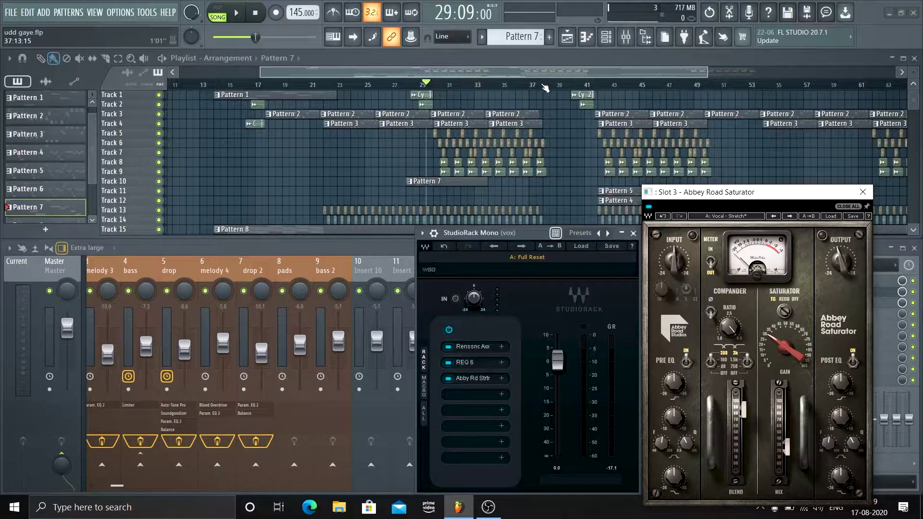
Play the song from bar 38 and close the Abbey Road Saturator and StudioRack Mono plugin windows
{"action": "left_click", "coordinate": [543, 85]}
{"action": "key", "text": "space"}
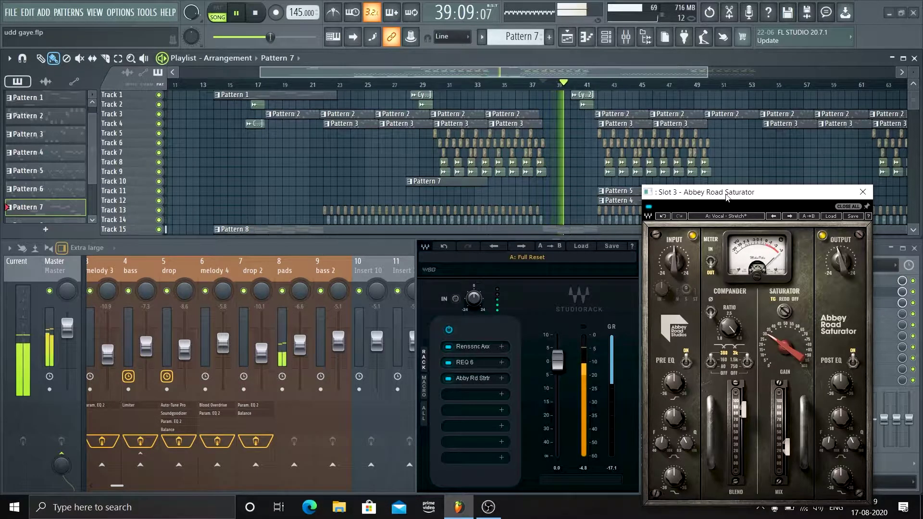
{"action": "left_click", "coordinate": [863, 192]}
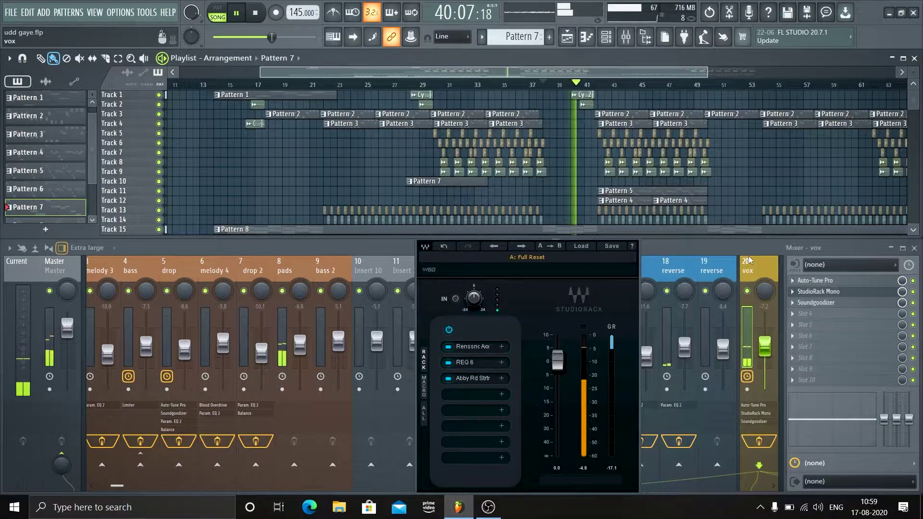
{"action": "left_click", "coordinate": [635, 244]}
{"action": "left_click", "coordinate": [633, 233]}
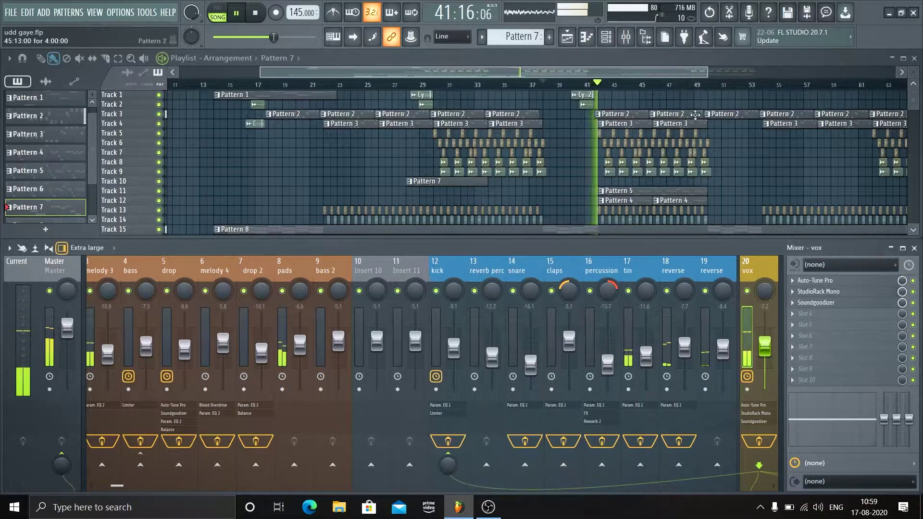
Listen to the arrangement up to about bar 49 and stop playback
{"action": "scroll", "coordinate": [714, 89], "scroll_direction": "down", "scroll_amount": 3}
{"action": "scroll", "coordinate": [715, 89], "scroll_direction": "down", "scroll_amount": 1}
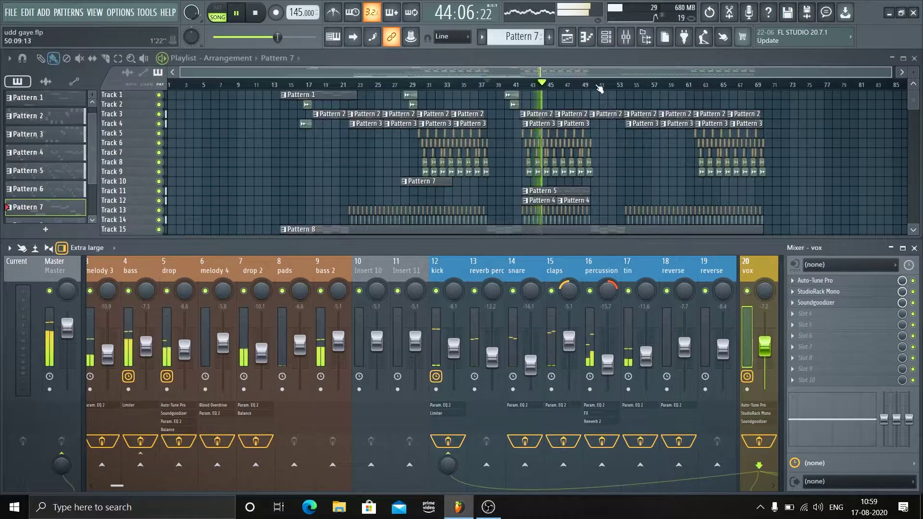
{"action": "scroll", "coordinate": [598, 85], "scroll_direction": "up", "scroll_amount": 4}
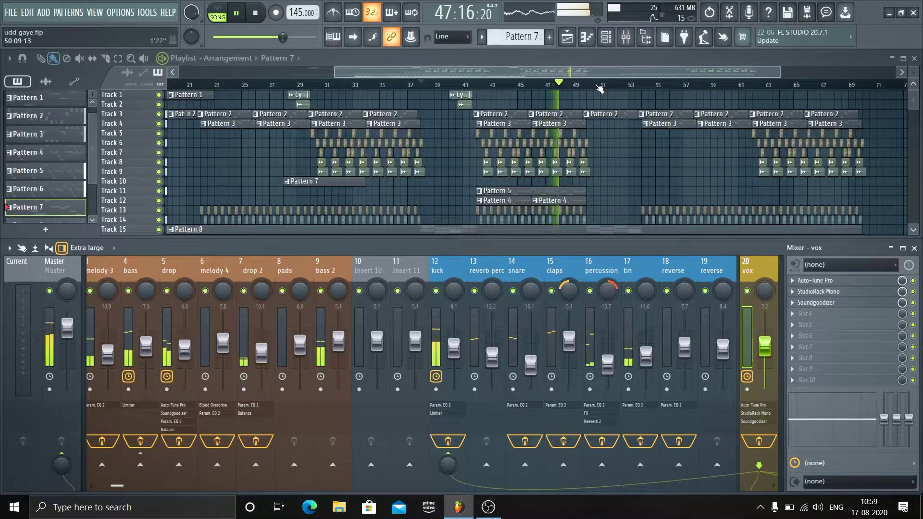
{"action": "scroll", "coordinate": [614, 144], "scroll_direction": "down", "scroll_amount": 3}
{"action": "scroll", "coordinate": [613, 143], "scroll_direction": "up", "scroll_amount": 3}
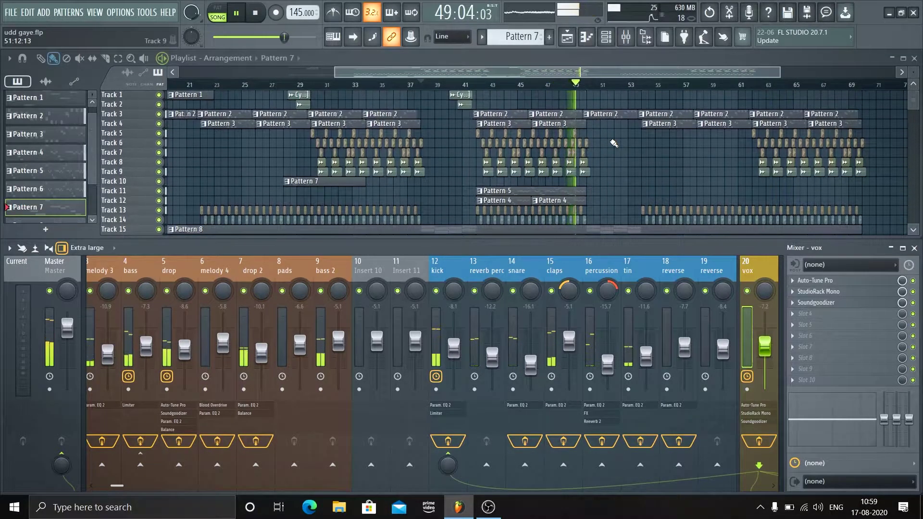
{"action": "key", "text": "space"}
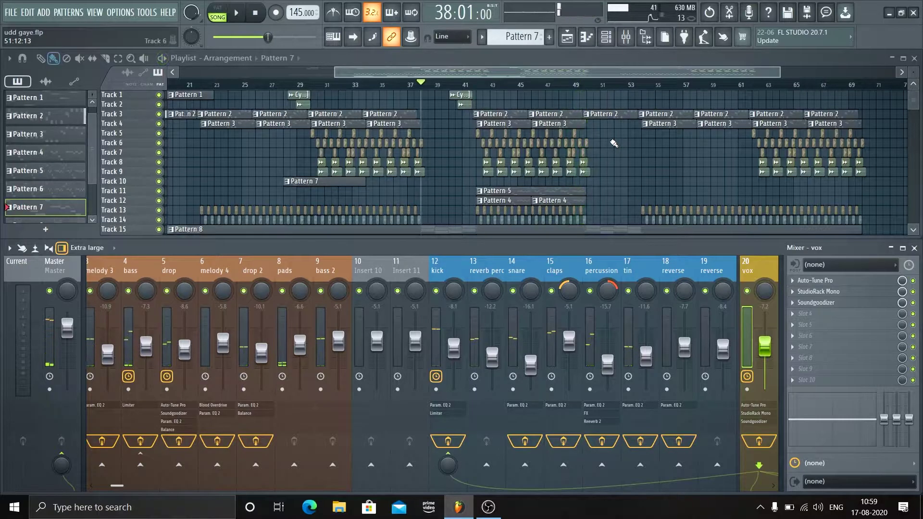
Solo Track 1 in the playlist and play its Pattern 1 clip from bar 14, stopping near bar 22
{"action": "scroll", "coordinate": [600, 151], "scroll_direction": "down", "scroll_amount": 3, "text": "ctrl"}
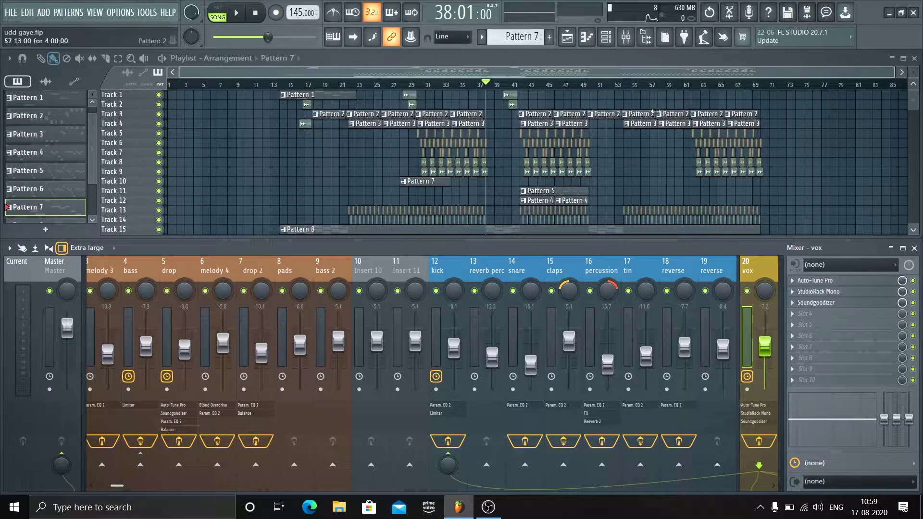
{"action": "scroll", "coordinate": [282, 88], "scroll_direction": "up", "scroll_amount": 3, "text": "ctrl"}
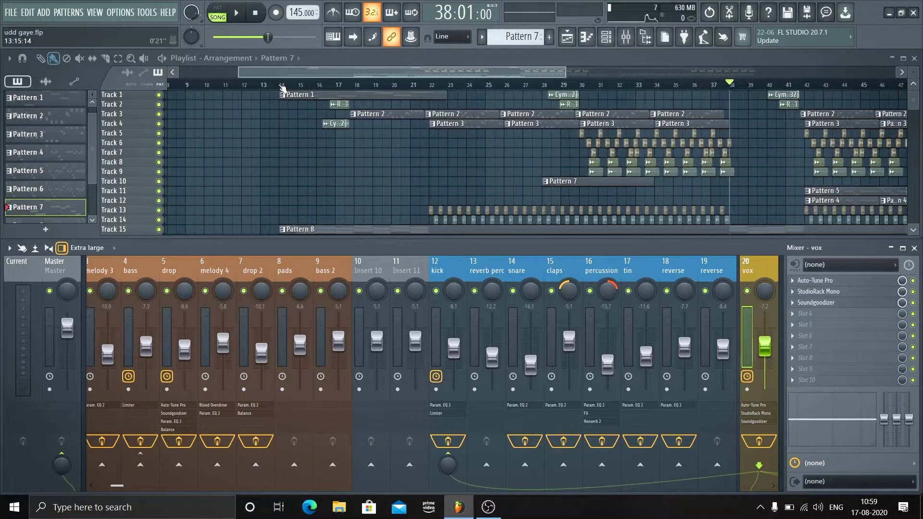
{"action": "scroll", "coordinate": [282, 88], "scroll_direction": "up", "scroll_amount": 2, "text": "ctrl"}
{"action": "scroll", "coordinate": [915, 71], "scroll_direction": "up", "scroll_amount": 3}
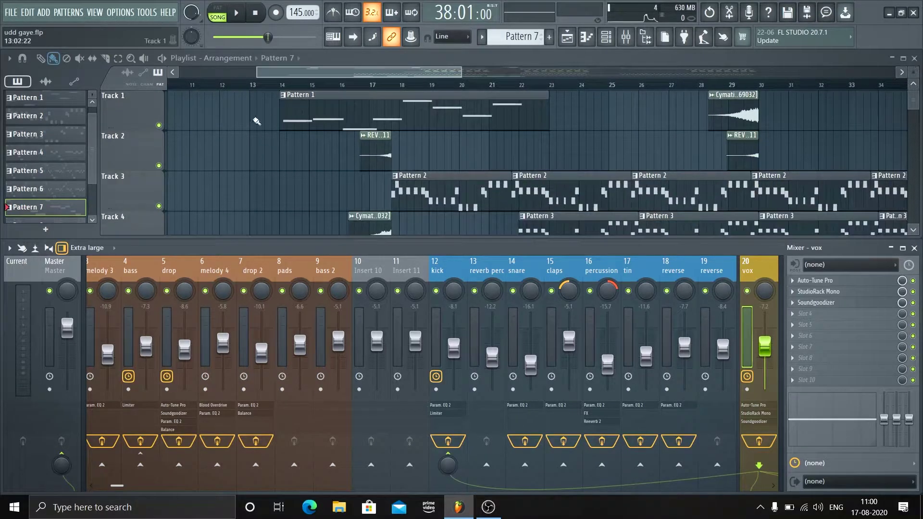
{"action": "right_click", "coordinate": [160, 126]}
{"action": "left_click", "coordinate": [283, 84]}
{"action": "key", "text": "space"}
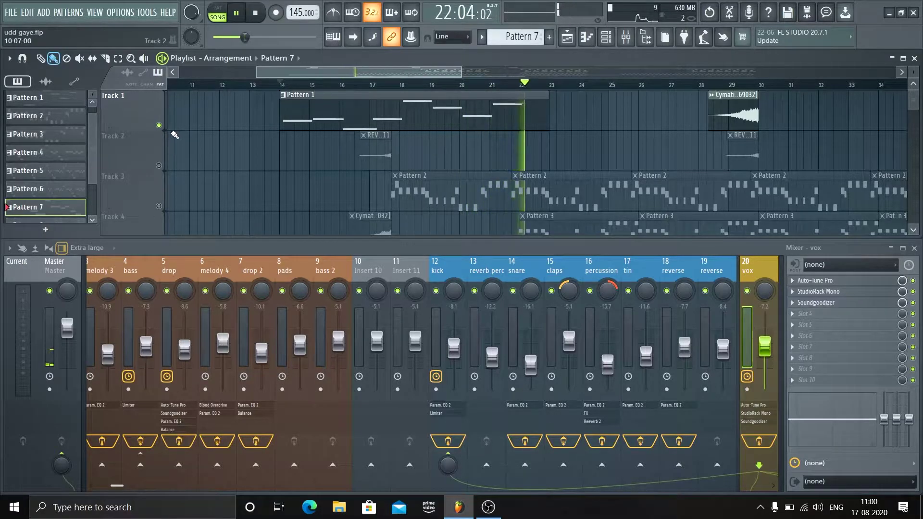
{"action": "key", "text": "space"}
Show the Channel rack, switch to Pattern 1 and open the Cymatics Moog Memorymoog pluck channel's sampler settings
{"action": "key", "text": "F6"}
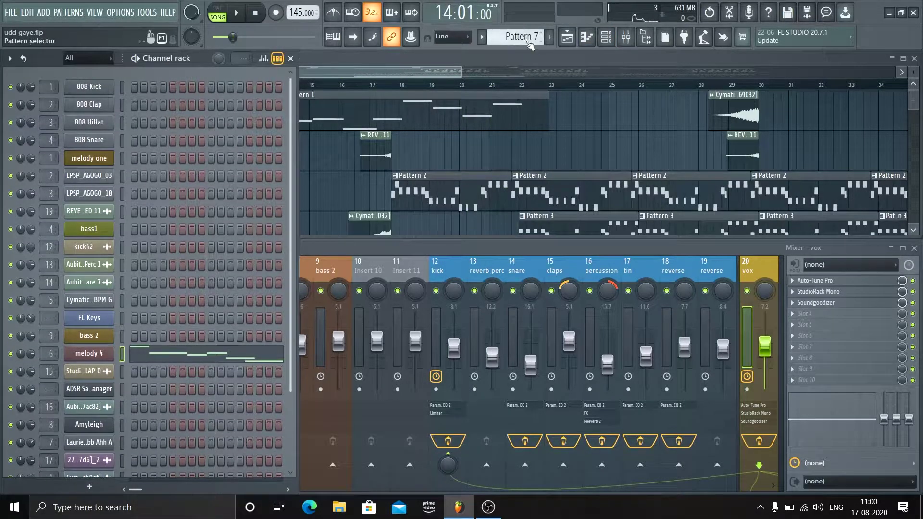
{"action": "scroll", "coordinate": [525, 42], "scroll_direction": "up", "scroll_amount": 6}
{"action": "scroll", "coordinate": [189, 267], "scroll_direction": "down", "scroll_amount": 4}
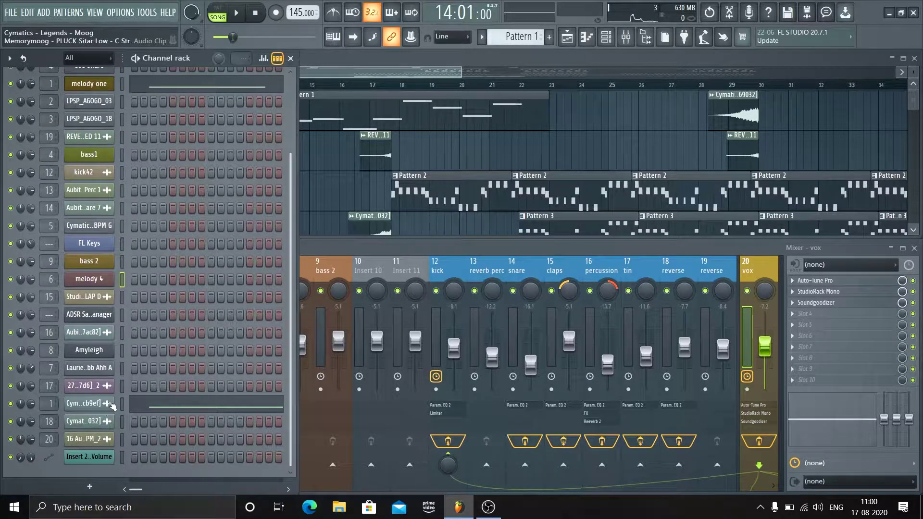
{"action": "left_click", "coordinate": [90, 404]}
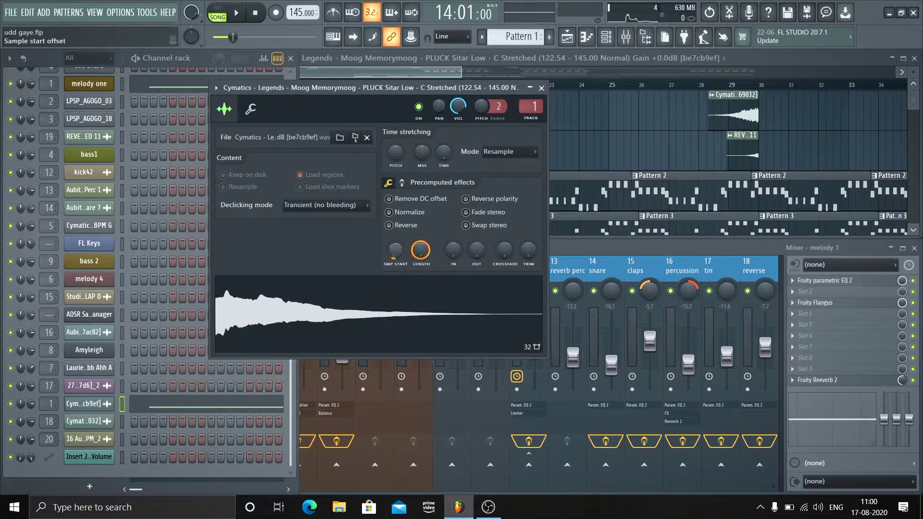
Adjust the pluck sample's start offset and close its sampler settings
{"action": "scroll", "coordinate": [393, 253], "scroll_direction": "up", "scroll_amount": 3}
{"action": "scroll", "coordinate": [395, 249], "scroll_direction": "up", "scroll_amount": 6}
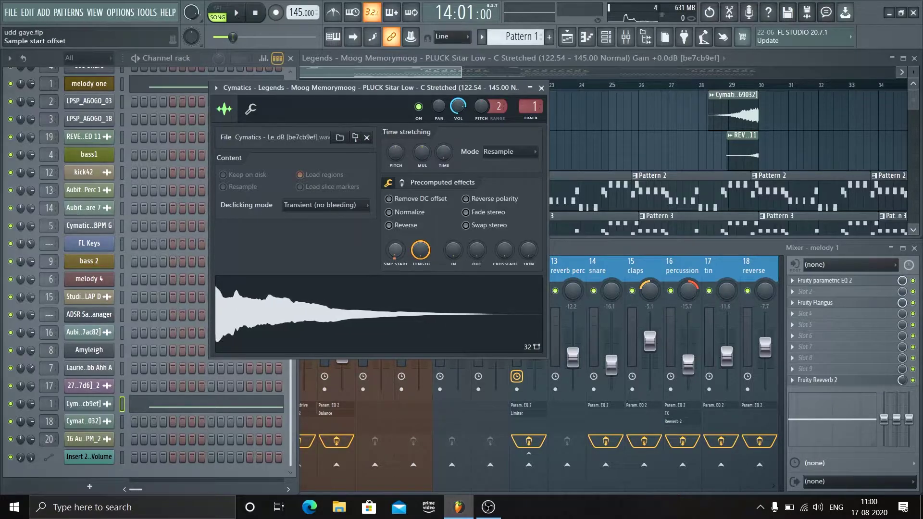
{"action": "scroll", "coordinate": [395, 249], "scroll_direction": "up", "scroll_amount": 1}
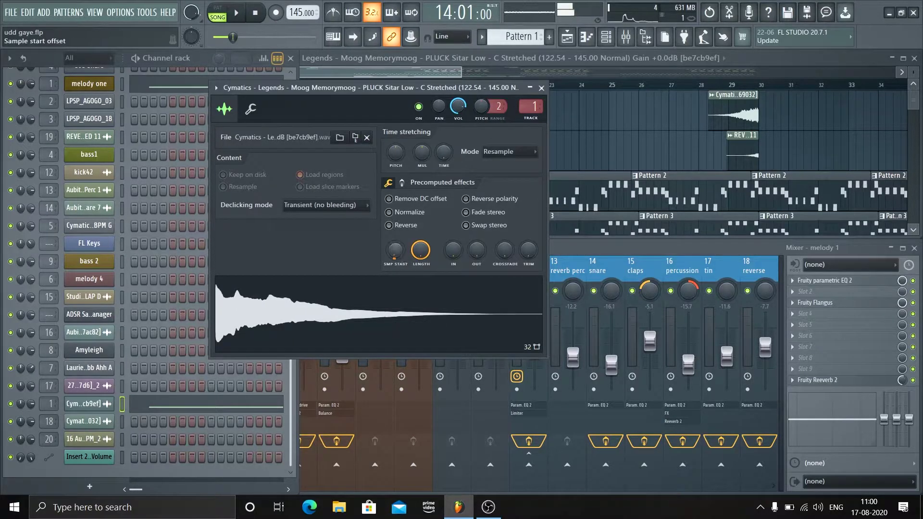
{"action": "left_click", "coordinate": [541, 90]}
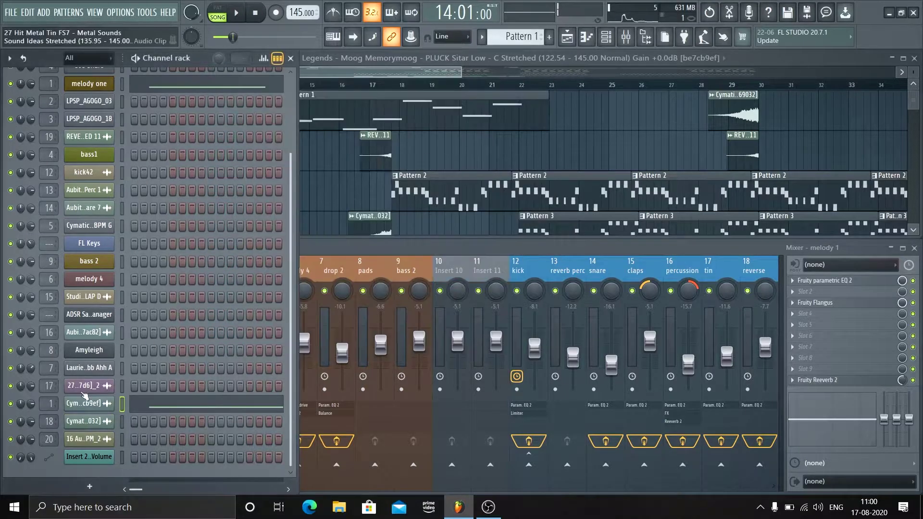
View the Cymatics pluck channel's notes in the Piano roll, play them from bar 14, stop and close the Piano roll
{"action": "right_click", "coordinate": [77, 403]}
{"action": "left_click", "coordinate": [151, 337]}
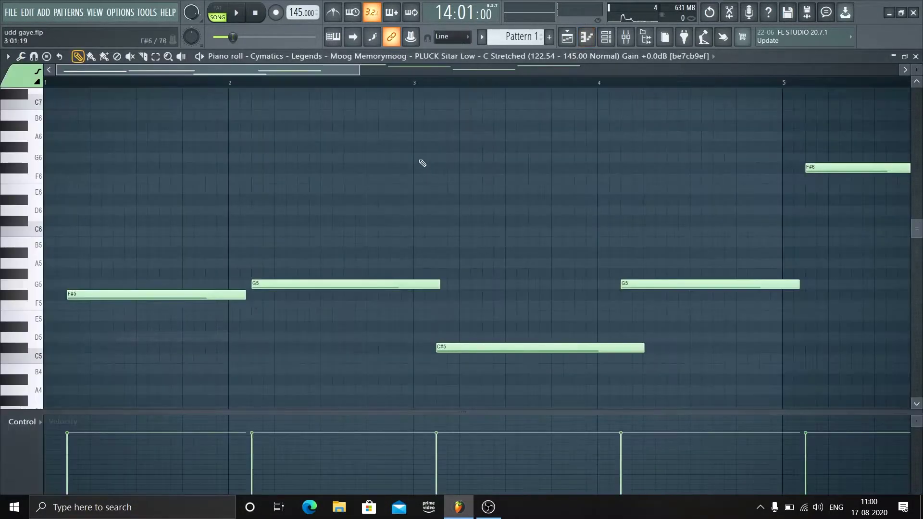
{"action": "scroll", "coordinate": [460, 80], "scroll_direction": "down", "scroll_amount": 5}
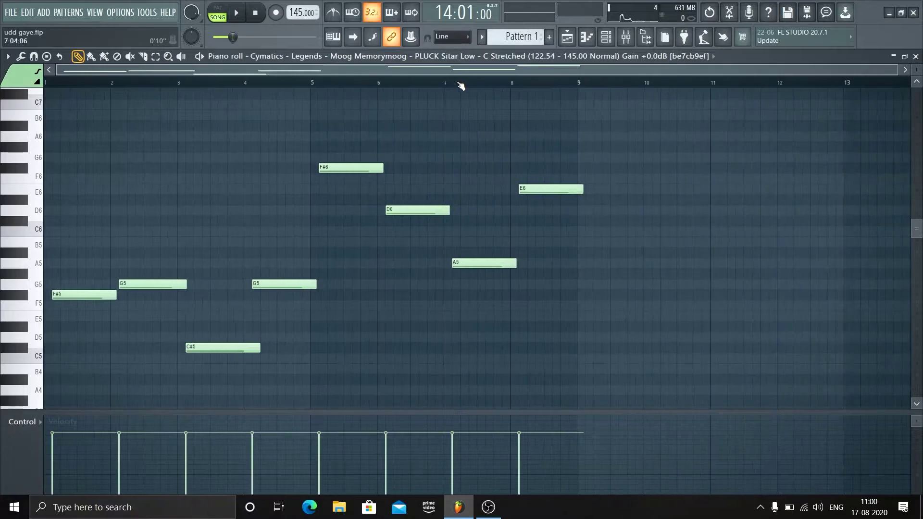
{"action": "scroll", "coordinate": [52, 84], "scroll_direction": "up", "scroll_amount": 2}
{"action": "scroll", "coordinate": [52, 83], "scroll_direction": "down", "scroll_amount": 2}
{"action": "key", "text": "space"}
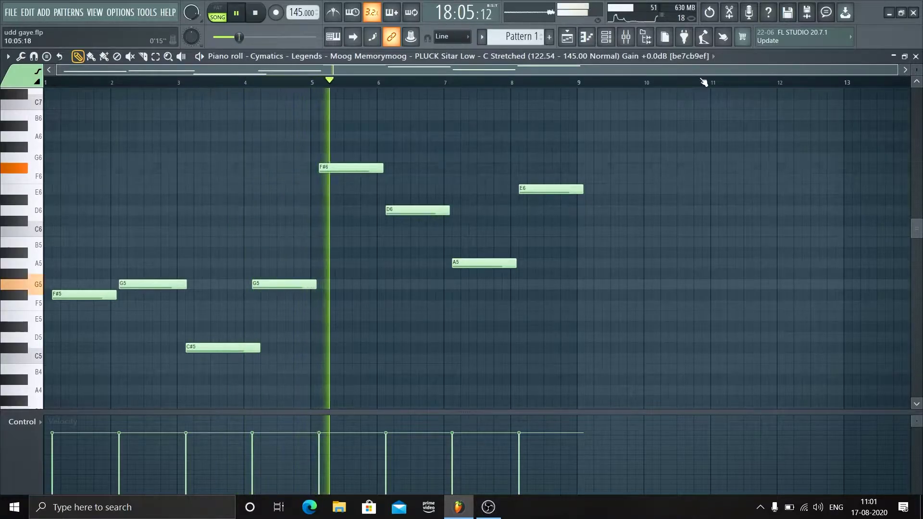
{"action": "key", "text": "space"}
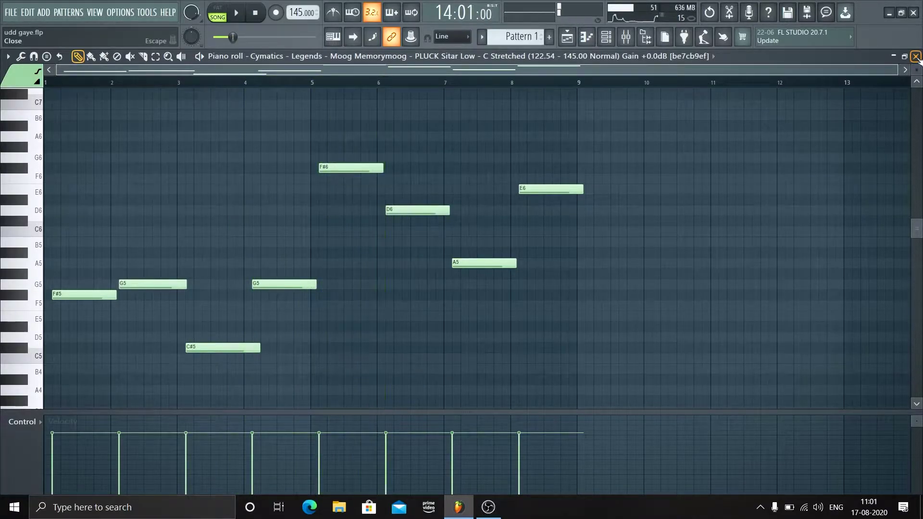
{"action": "left_click", "coordinate": [916, 56]}
Open the melody one channel's FabFilter Twin 2 plugin and move its window over the middle of the playlist
{"action": "scroll", "coordinate": [222, 208], "scroll_direction": "up", "scroll_amount": 3}
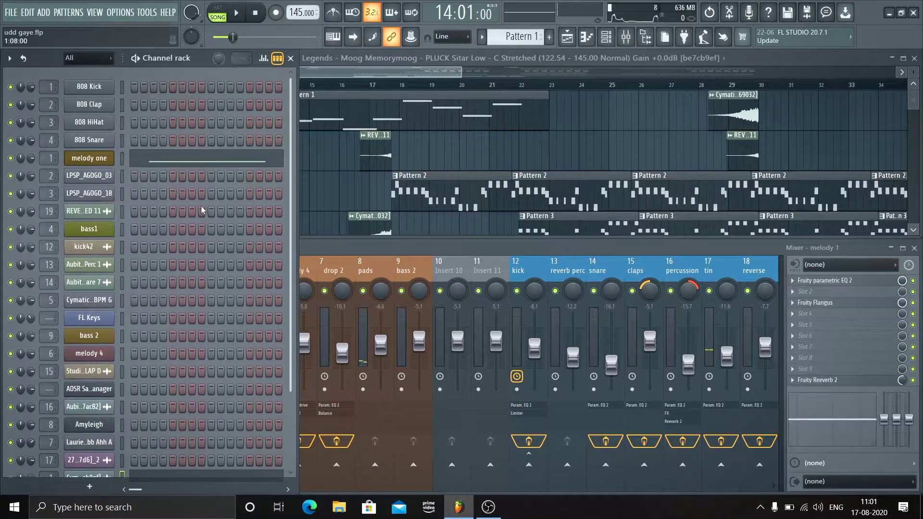
{"action": "left_click", "coordinate": [116, 157]}
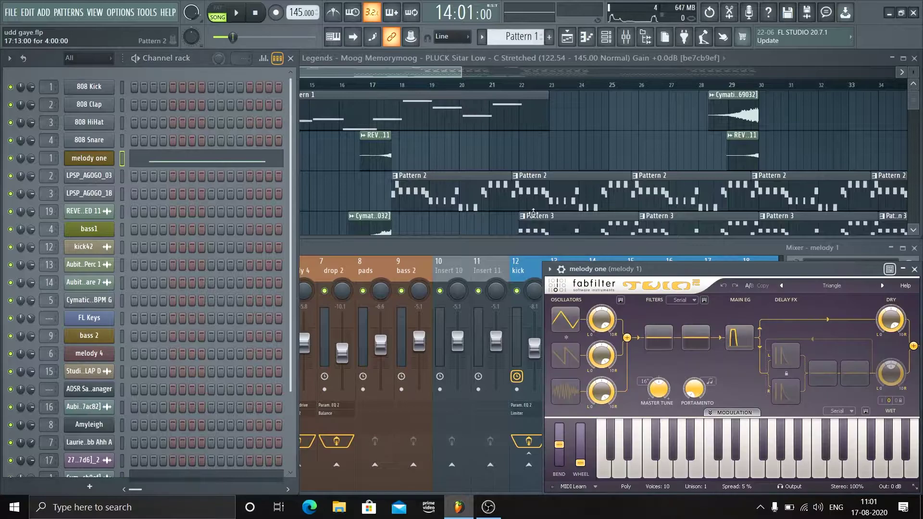
{"action": "left_click_drag", "start_coordinate": [627, 267], "coordinate": [406, 120]}
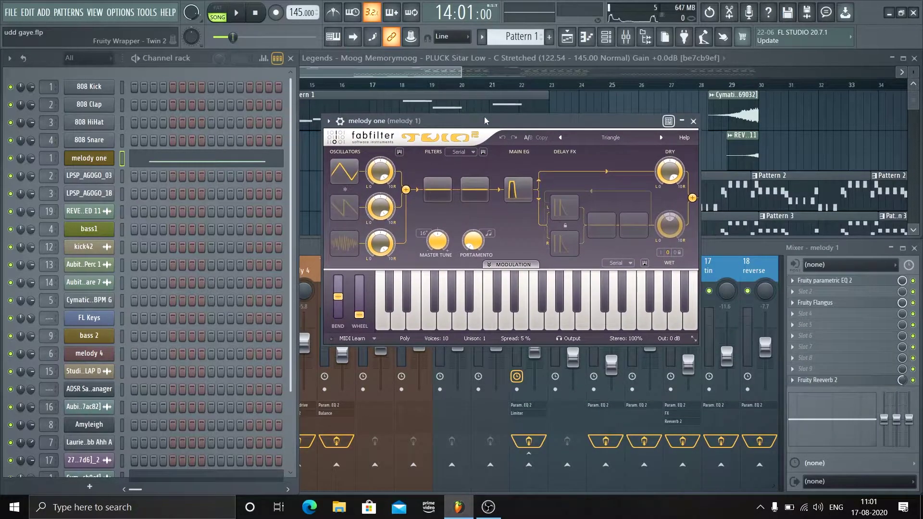
{"action": "mouse_move", "coordinate": [493, 123]}
{"action": "left_mouse_down"}
{"action": "mouse_move", "coordinate": [464, 123]}
{"action": "mouse_move", "coordinate": [486, 125]}
{"action": "left_mouse_up"}
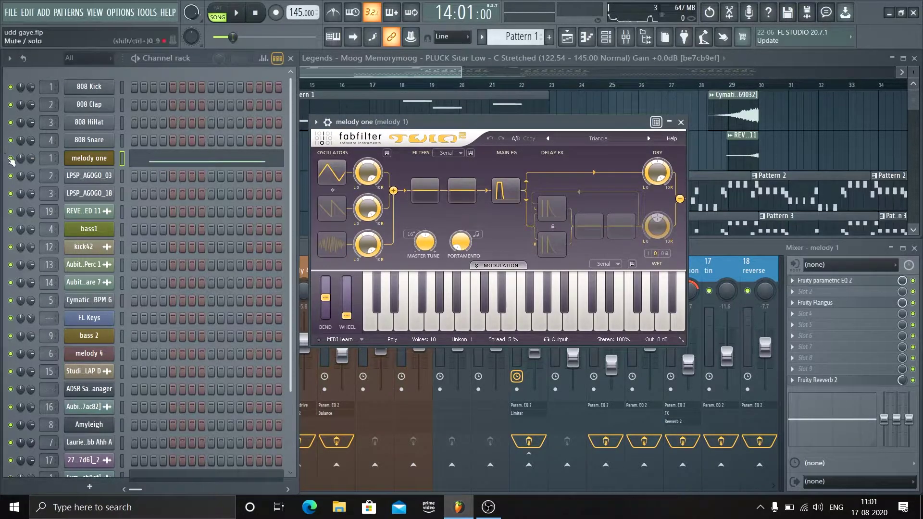
Solo the melody one channel and play Pattern 1 in pattern mode, first alone and then with the Cymatics pluck channel unmuted
{"action": "right_click", "coordinate": [10, 159]}
{"action": "left_click", "coordinate": [22, 164]}
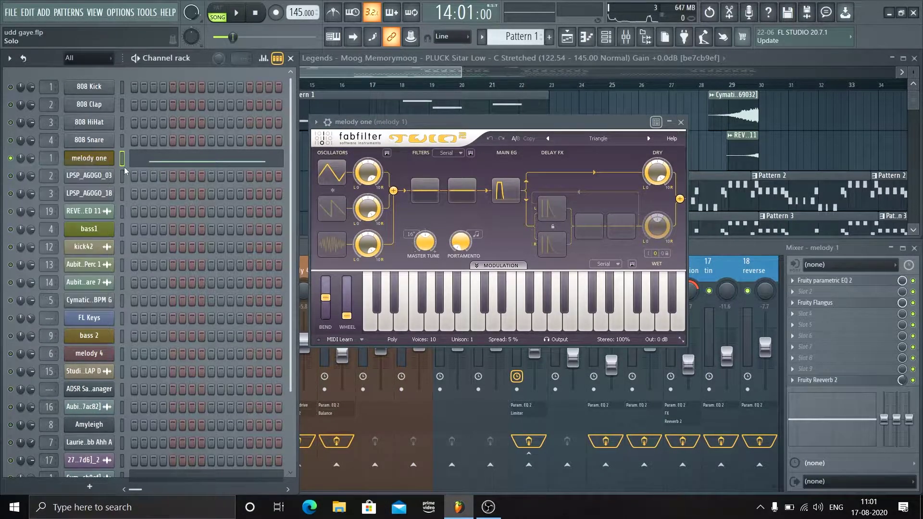
{"action": "key", "text": "l"}
{"action": "key", "text": "space"}
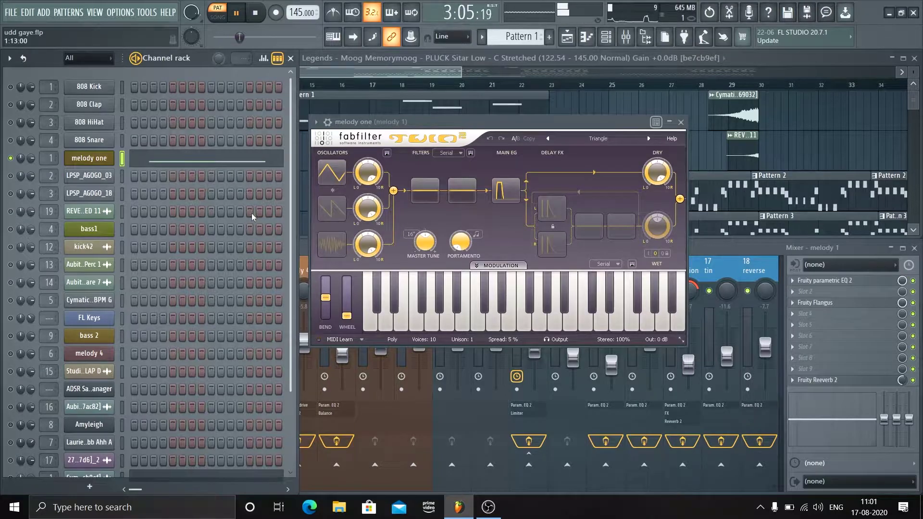
{"action": "scroll", "coordinate": [242, 213], "scroll_direction": "down", "scroll_amount": 3}
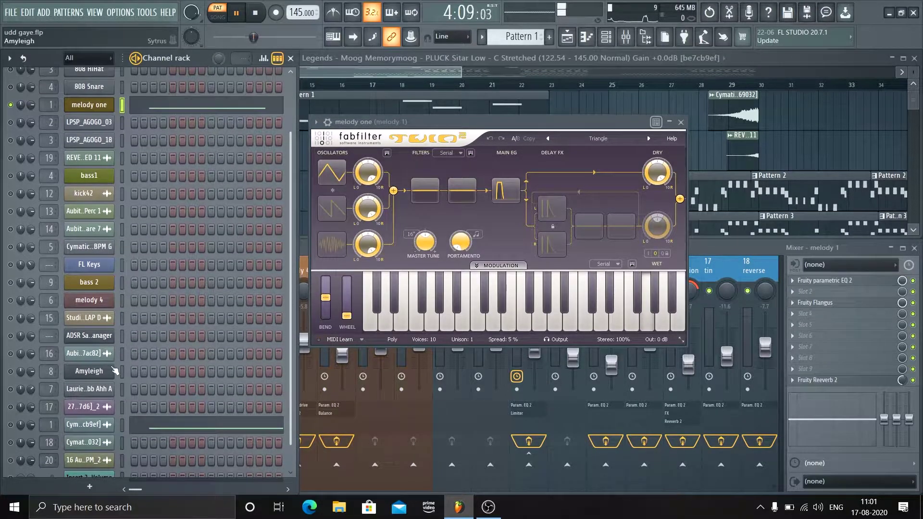
{"action": "key", "text": "space"}
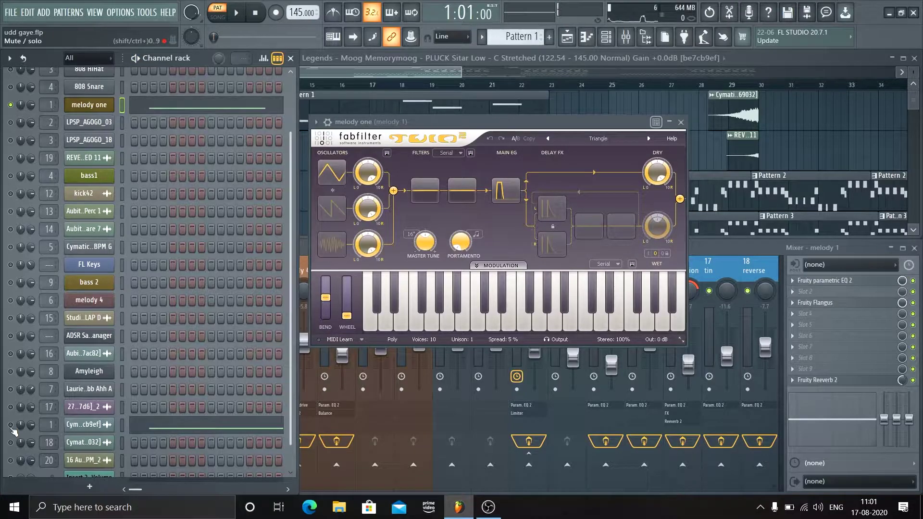
{"action": "key", "text": "space"}
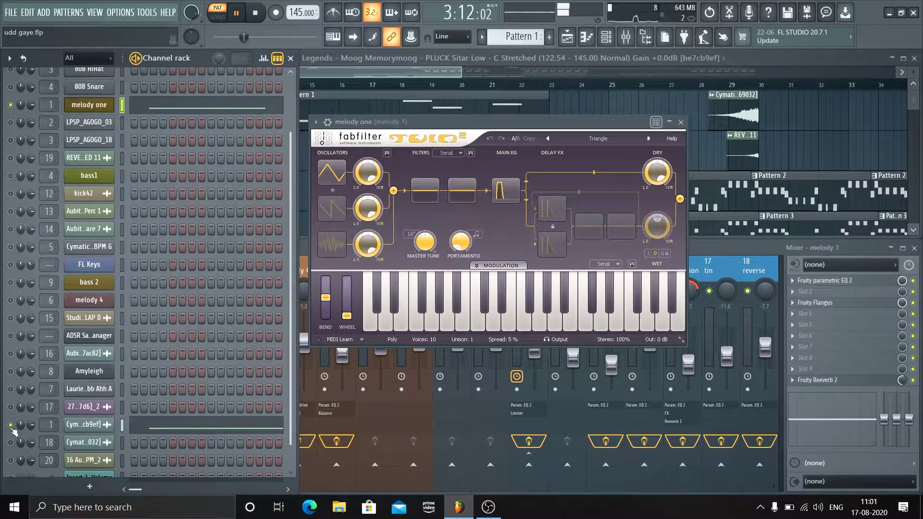
{"action": "key", "text": "space"}
Toggle solo on the Cymatics pluck channel to reactivate all channels and close the melody one plugin window
{"action": "right_click", "coordinate": [11, 424]}
{"action": "left_click", "coordinate": [24, 321]}
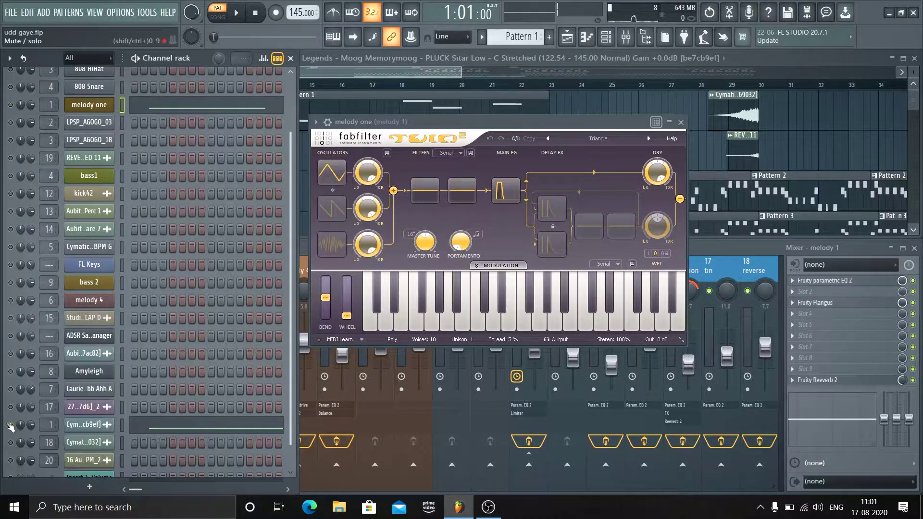
{"action": "right_click", "coordinate": [11, 424]}
{"action": "left_click", "coordinate": [24, 322]}
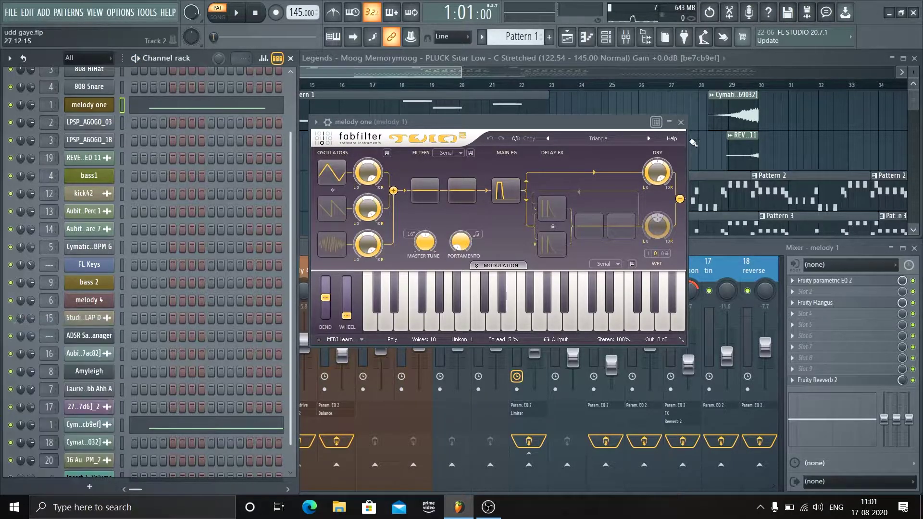
{"action": "left_click", "coordinate": [680, 124]}
Solo Track 3 in the playlist and play the song from the start of its first Pattern 2 clip
{"action": "key", "text": "F5"}
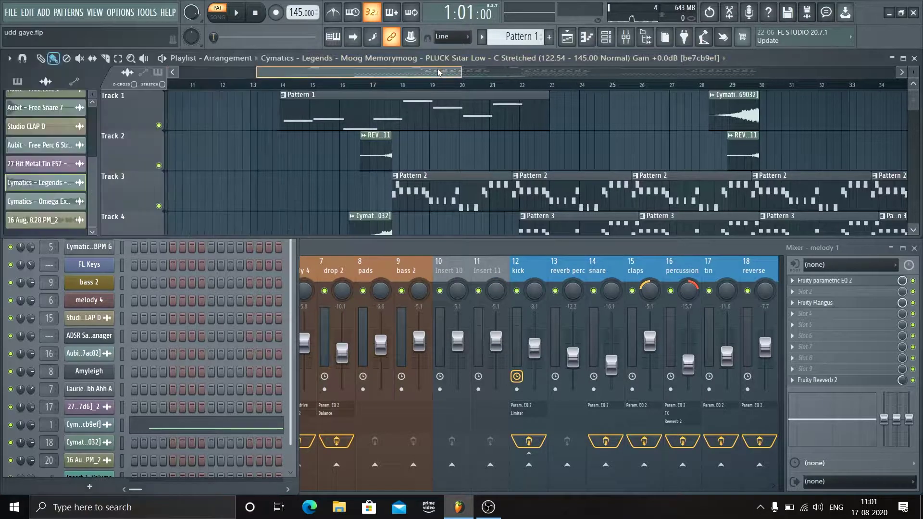
{"action": "scroll", "coordinate": [445, 147], "scroll_direction": "down", "scroll_amount": 1}
{"action": "scroll", "coordinate": [443, 144], "scroll_direction": "down", "scroll_amount": 2}
{"action": "scroll", "coordinate": [442, 148], "scroll_direction": "up", "scroll_amount": 3}
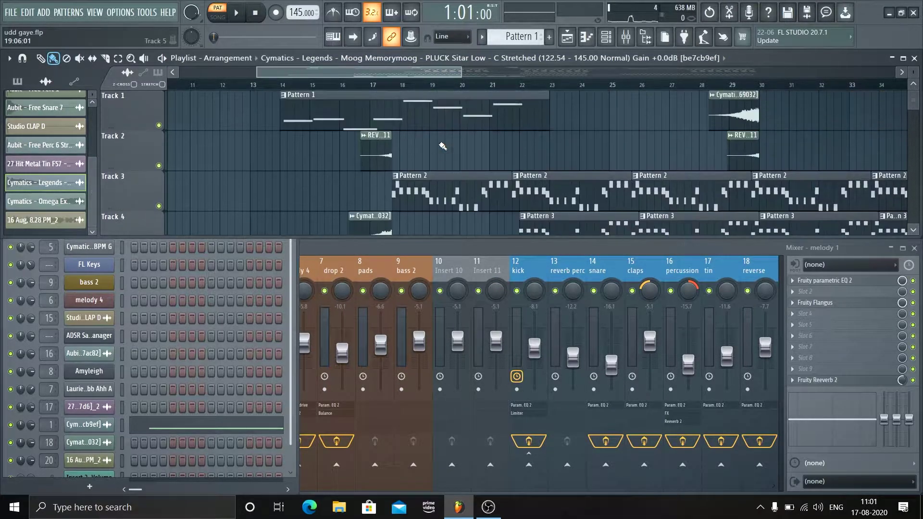
{"action": "scroll", "coordinate": [394, 87], "scroll_direction": "up", "scroll_amount": 2}
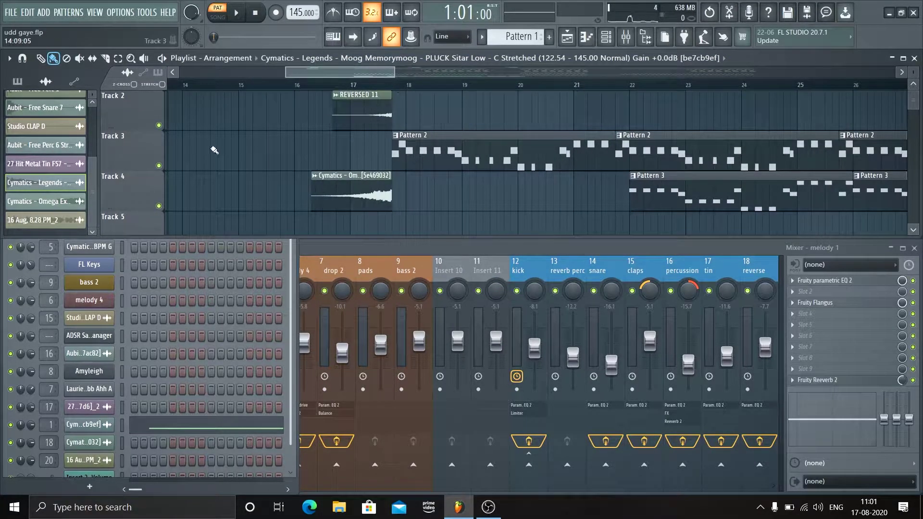
{"action": "left_click", "coordinate": [159, 166], "text": "ctrl"}
{"action": "left_click", "coordinate": [397, 86]}
{"action": "key", "text": "space"}
{"action": "scroll", "coordinate": [393, 88], "scroll_direction": "down", "scroll_amount": 2}
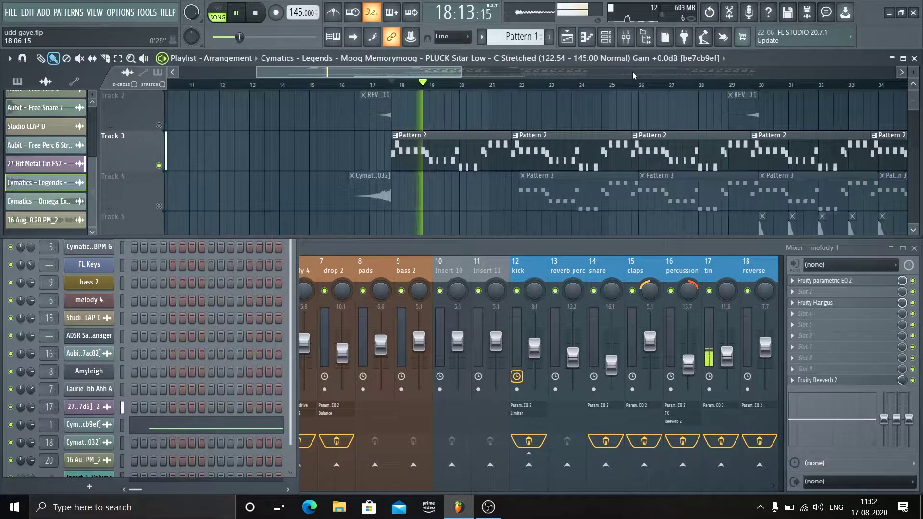
Make Pattern 2 the active pattern from its Track 3 clip, stop playback and bring the Channel rack into full view
{"action": "left_click", "coordinate": [440, 153]}
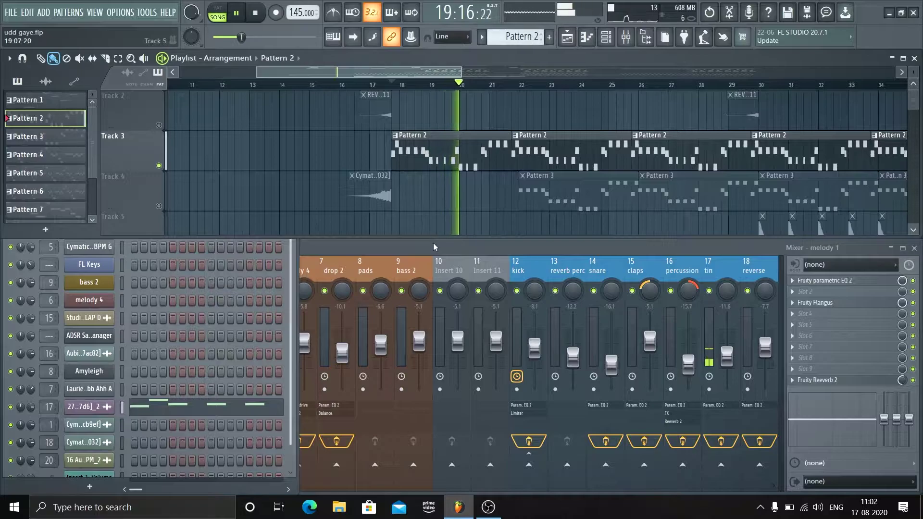
{"action": "scroll", "coordinate": [241, 344], "scroll_direction": "up", "scroll_amount": 1}
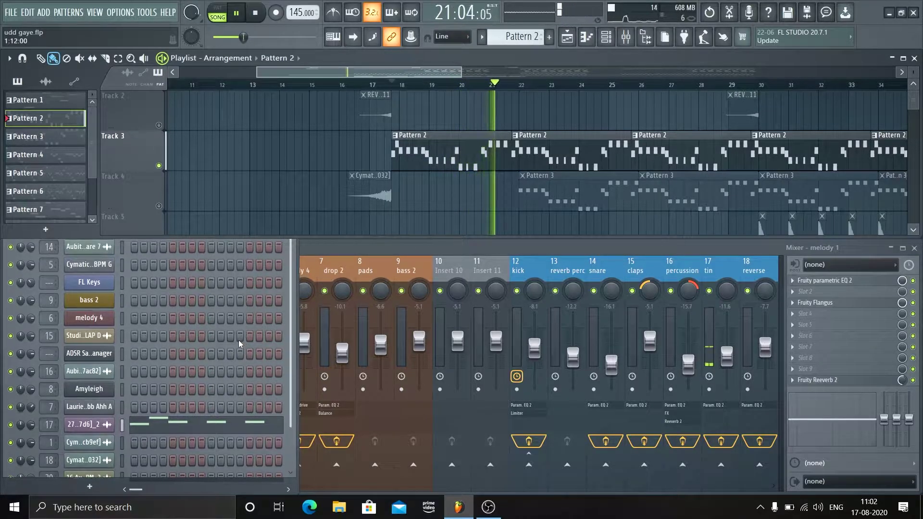
{"action": "key", "text": "space"}
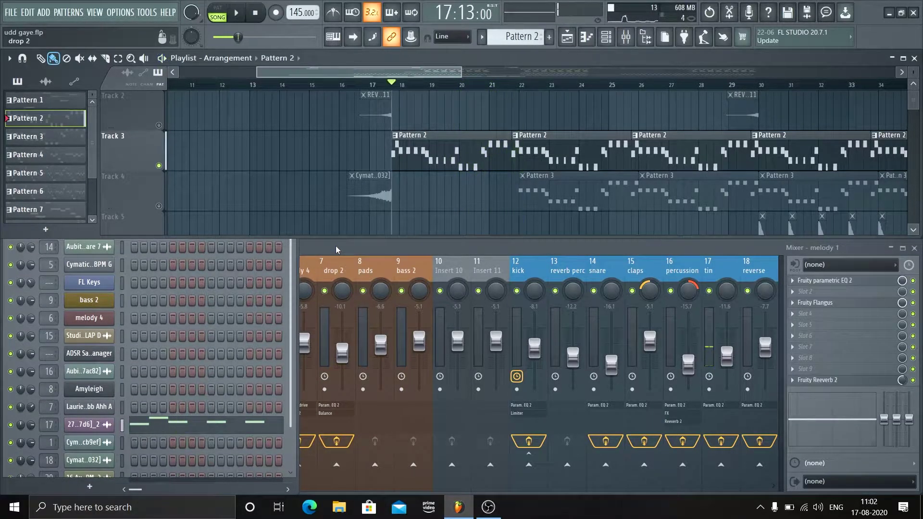
{"action": "left_click", "coordinate": [293, 316]}
{"action": "scroll", "coordinate": [220, 304], "scroll_direction": "down", "scroll_amount": 2}
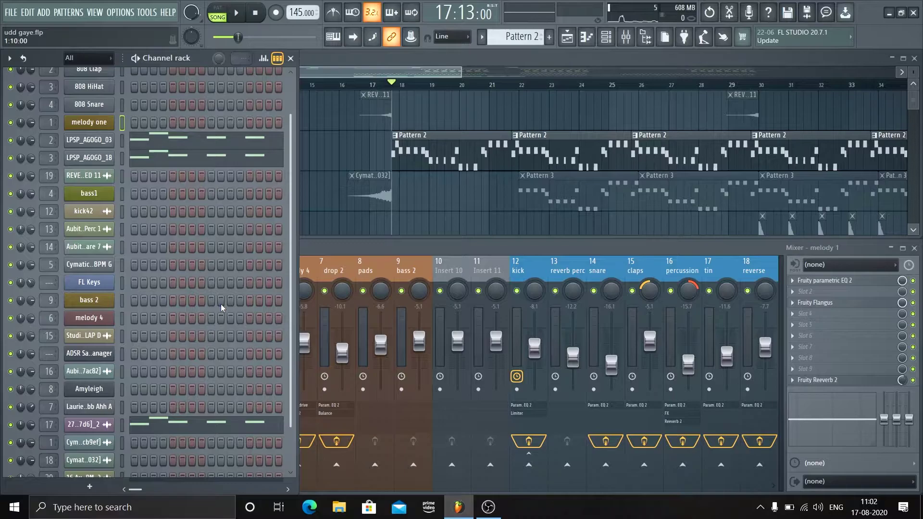
View the sampler settings and waveforms of the LPSP_AGOGO_03, LPSP_AGOGO_18 and 27 Hit Metal Tin channels
{"action": "left_click", "coordinate": [103, 144]}
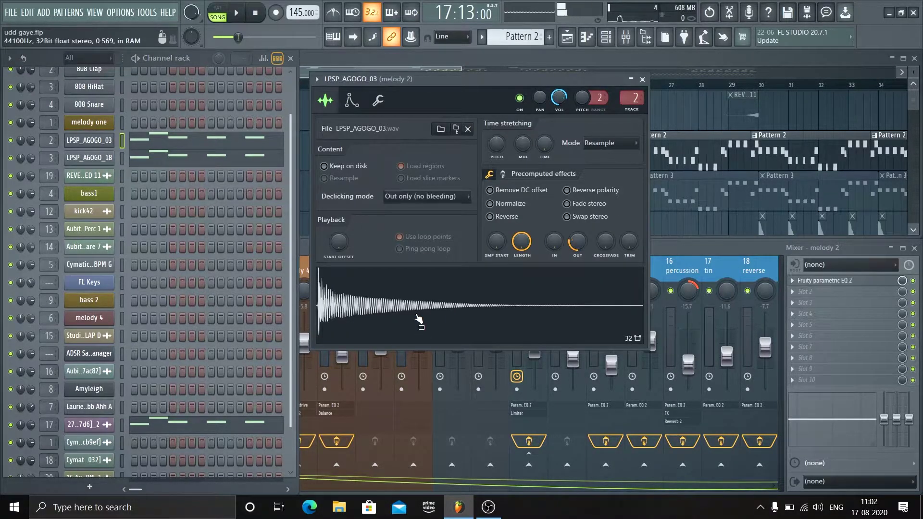
{"action": "left_click", "coordinate": [106, 161]}
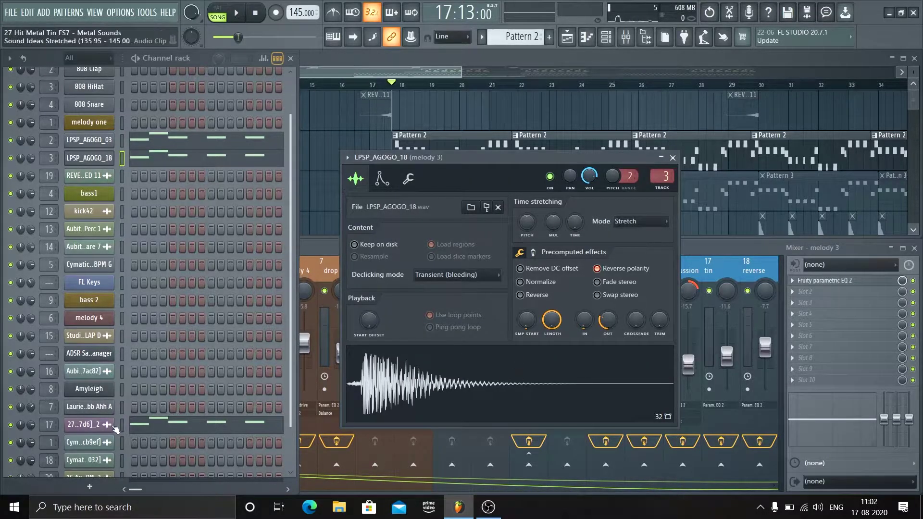
{"action": "left_click", "coordinate": [89, 425]}
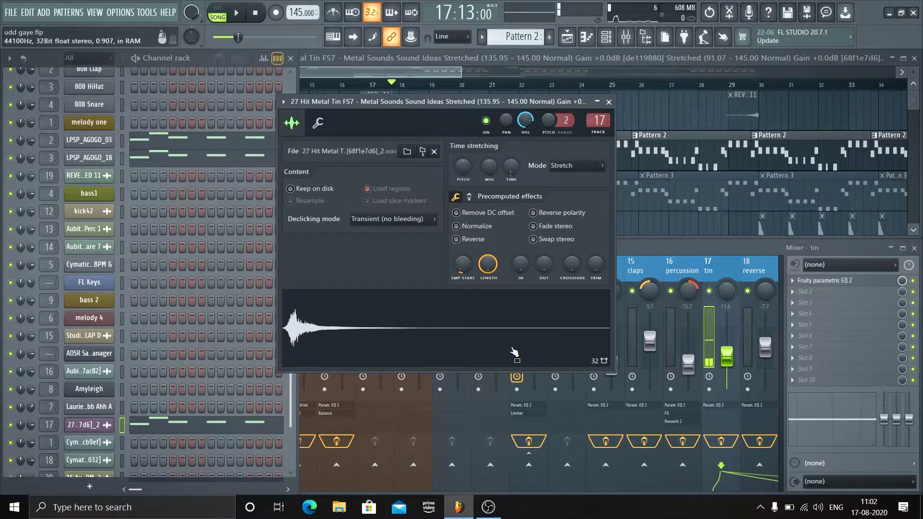
{"action": "left_click", "coordinate": [608, 101]}
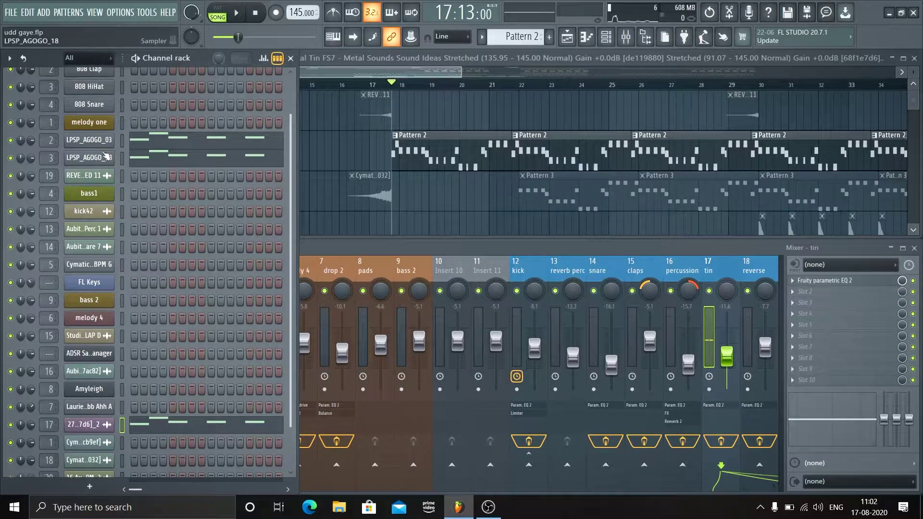
Reopen the LPSP_AGOGO_18 and LPSP_AGOGO_03 sampler windows one after the other, examine their waveforms and close each
{"action": "left_click", "coordinate": [106, 156]}
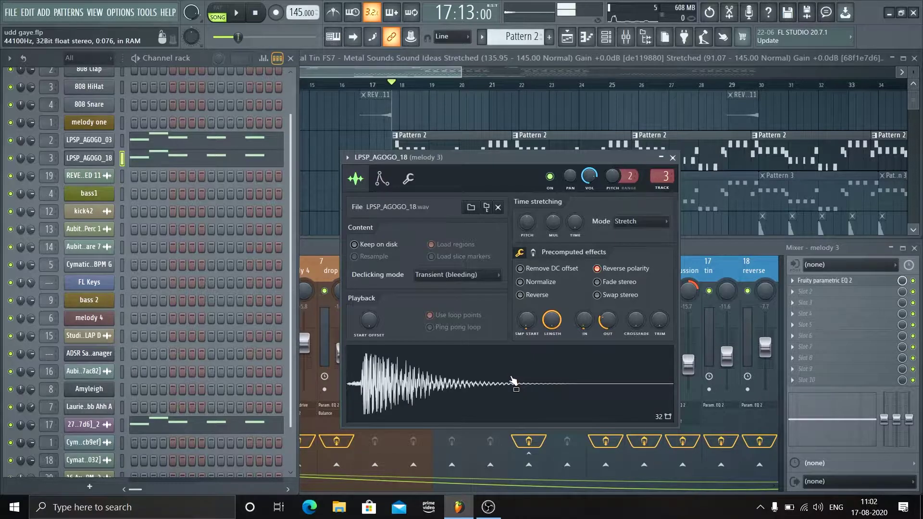
{"action": "left_click", "coordinate": [673, 157]}
{"action": "left_click", "coordinate": [91, 140]}
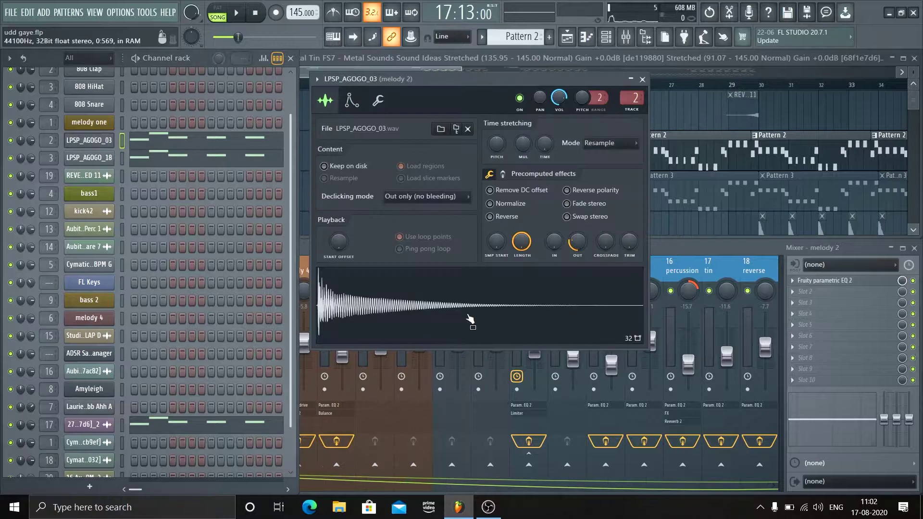
{"action": "left_click", "coordinate": [642, 79]}
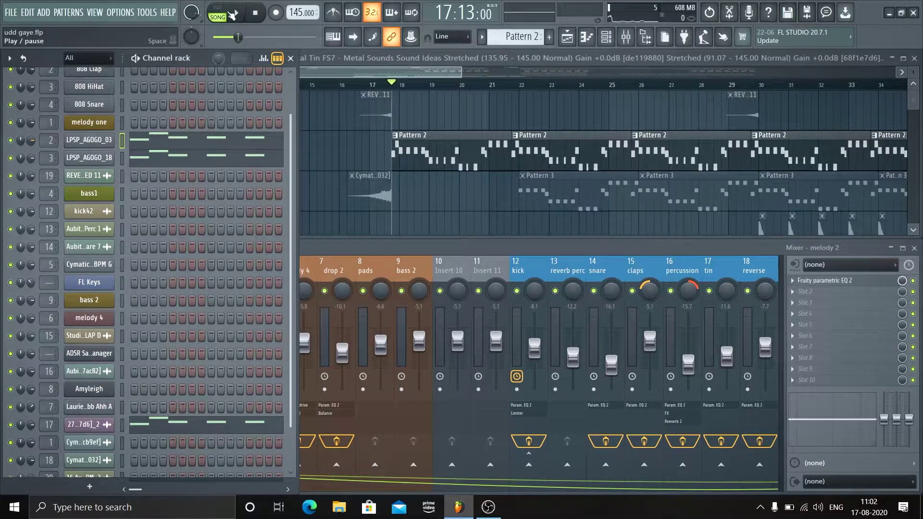
Switch to pattern mode, play Pattern 2 through its bell and metal tin notes, and stop it
{"action": "key", "text": "l"}
{"action": "key", "text": "space"}
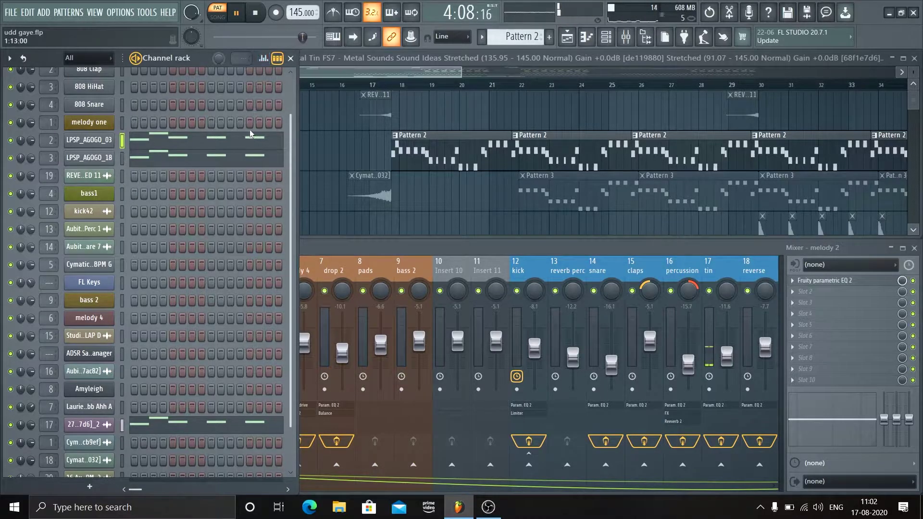
{"action": "key", "text": "space"}
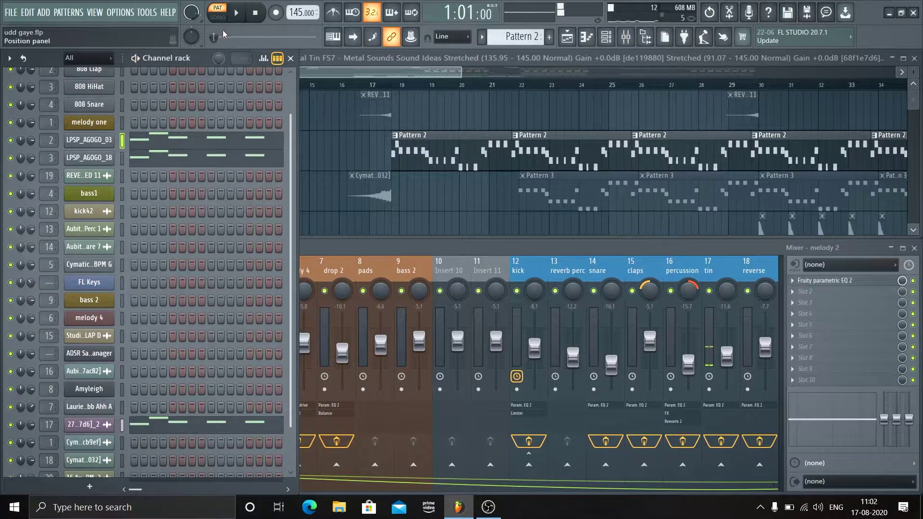
Find the Pattern 8 chord clip in the playlist and unmute its track, Track 15
{"action": "left_click", "coordinate": [514, 195]}
{"action": "scroll", "coordinate": [514, 195], "scroll_direction": "down", "scroll_amount": 4}
{"action": "scroll", "coordinate": [514, 194], "scroll_direction": "down", "scroll_amount": 6}
{"action": "scroll", "coordinate": [505, 191], "scroll_direction": "up", "scroll_amount": 5}
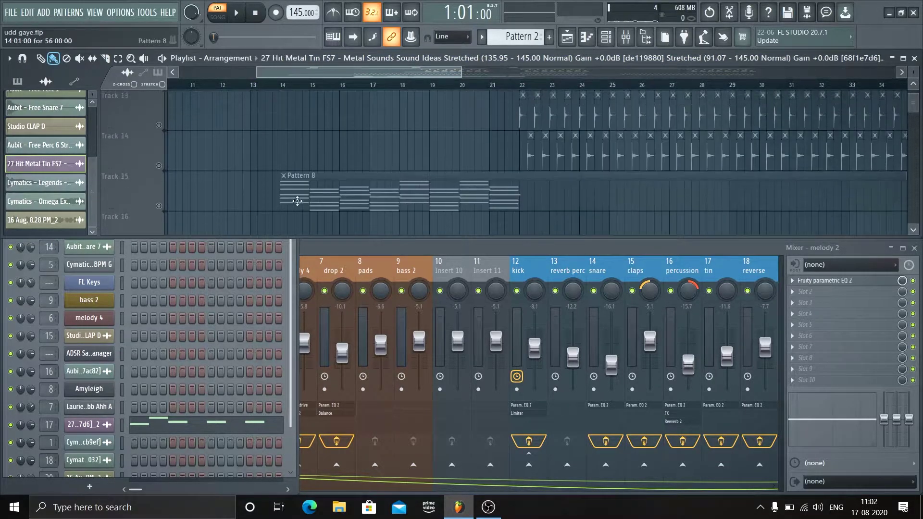
{"action": "left_click", "coordinate": [159, 206]}
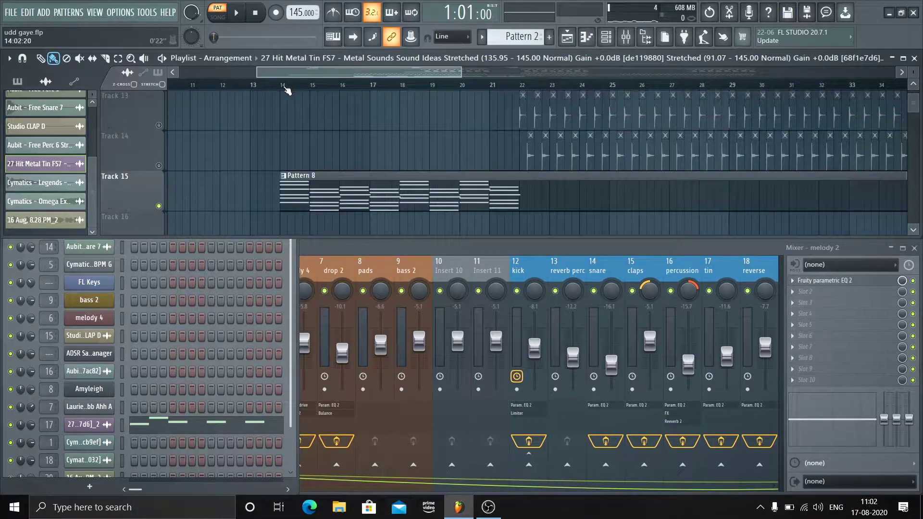
Select Pattern 8, open the Amyleigh channel's Sytrus plugin and move its window clear of the Channel rack
{"action": "left_click", "coordinate": [289, 267]}
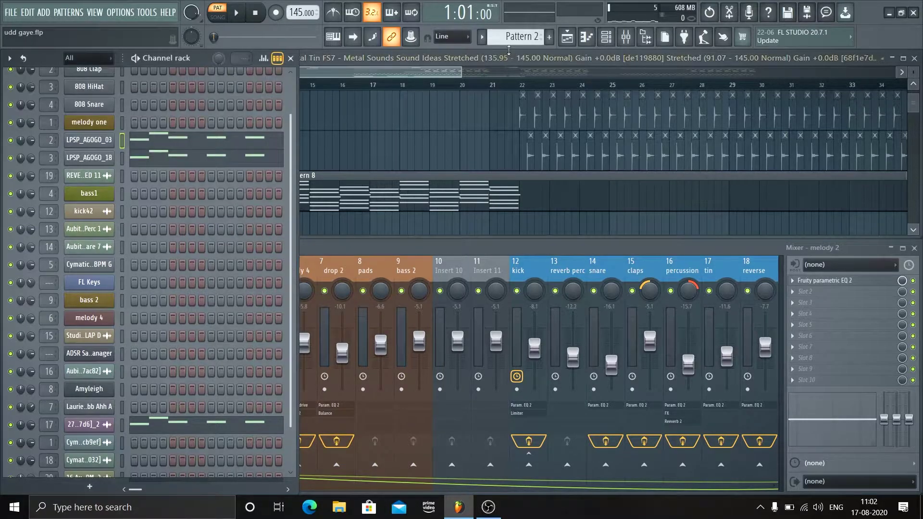
{"action": "scroll", "coordinate": [517, 41], "scroll_direction": "down", "scroll_amount": 1}
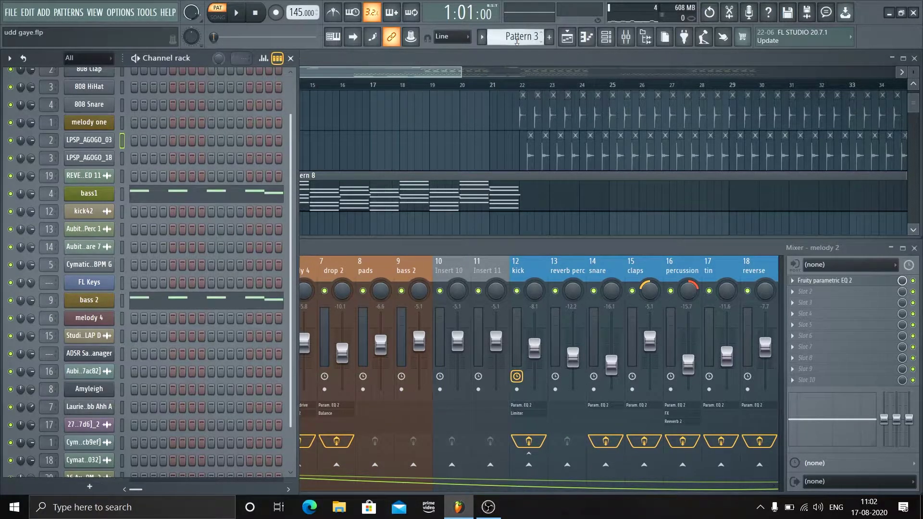
{"action": "scroll", "coordinate": [517, 42], "scroll_direction": "down", "scroll_amount": 1}
{"action": "scroll", "coordinate": [521, 38], "scroll_direction": "down", "scroll_amount": 4}
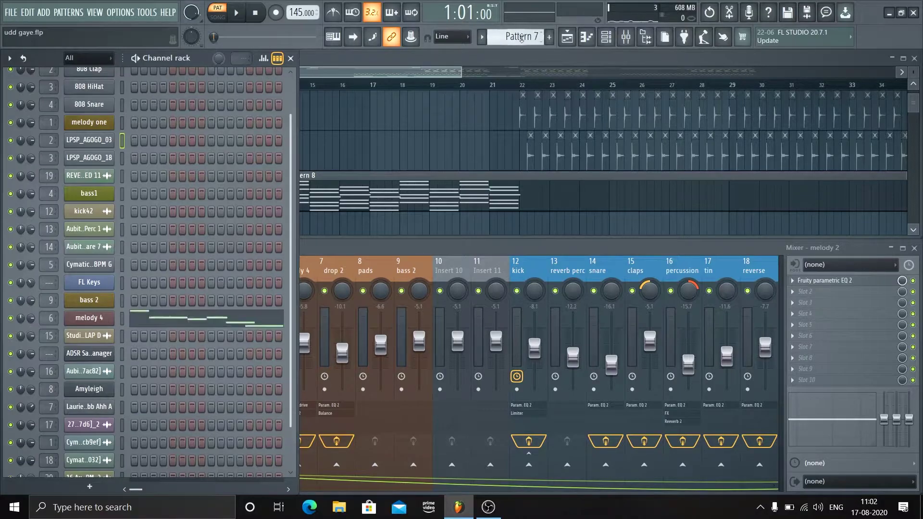
{"action": "left_click", "coordinate": [86, 389]}
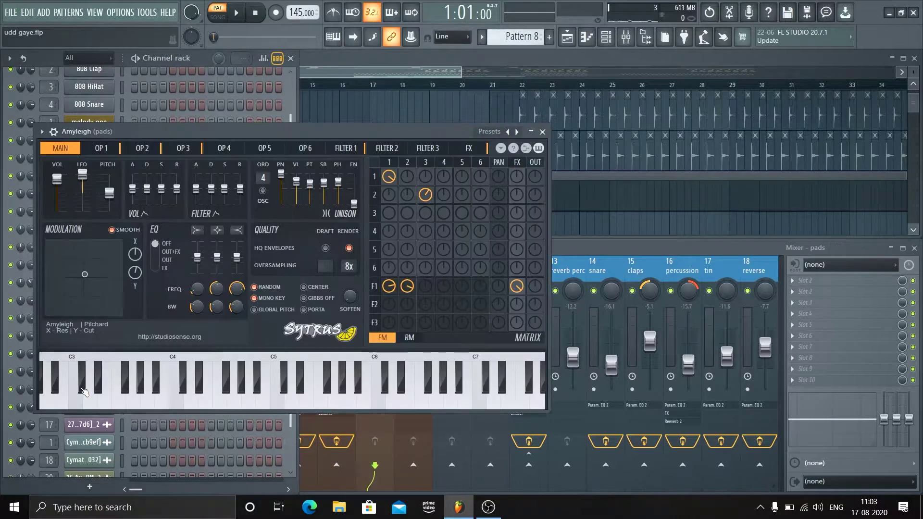
{"action": "left_click_drag", "start_coordinate": [335, 133], "coordinate": [600, 99]}
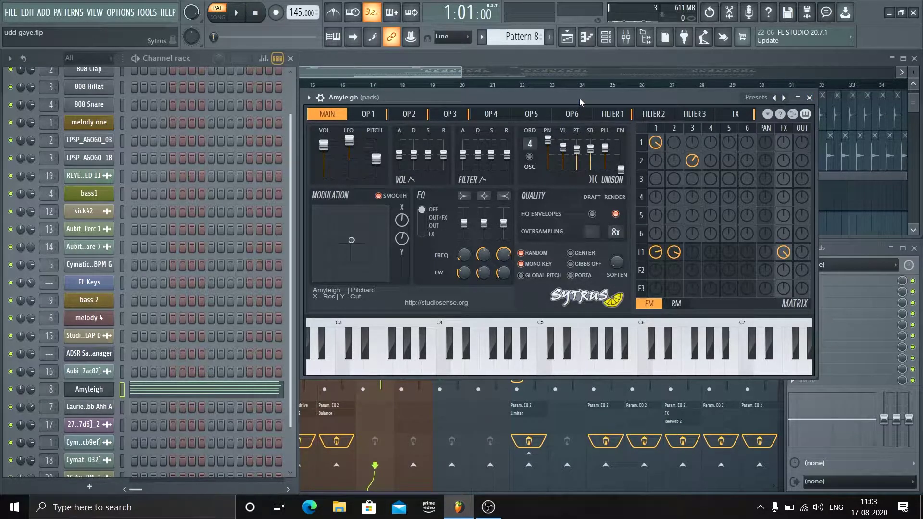
Play Pattern 8's chords in pattern mode, stop playback and close the Sytrus window
{"action": "key", "text": "space"}
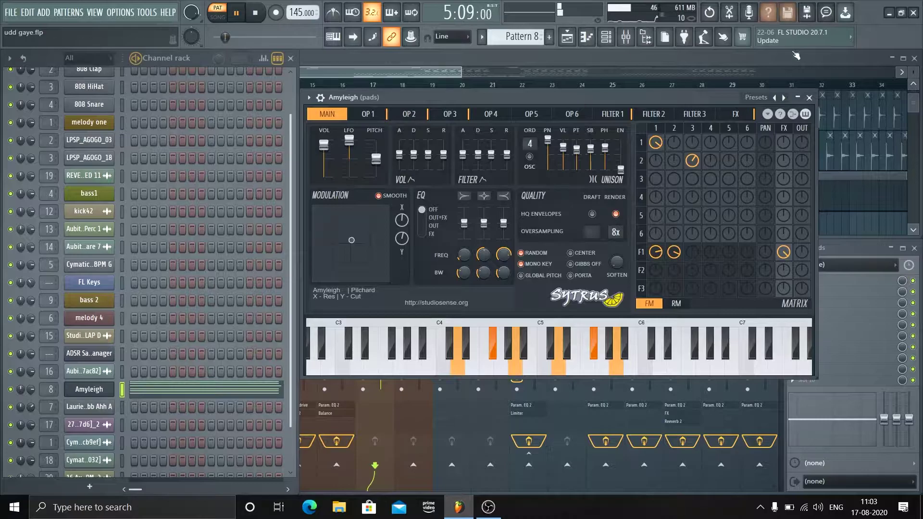
{"action": "key", "text": "space"}
{"action": "left_click", "coordinate": [810, 98]}
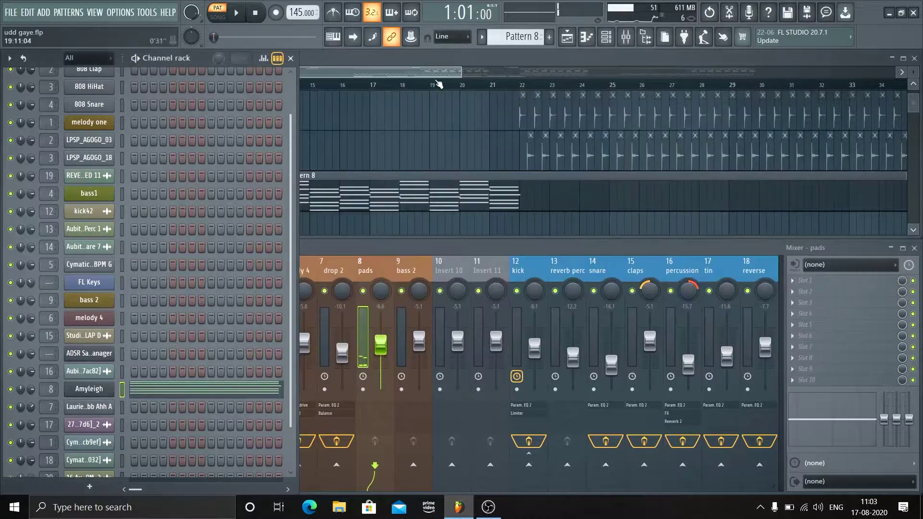
Play Tracks 3 and 15 together in song mode from the start of the first Pattern 2 clip, and stop
{"action": "left_click", "coordinate": [390, 71]}
{"action": "scroll", "coordinate": [447, 127], "scroll_direction": "up", "scroll_amount": 5}
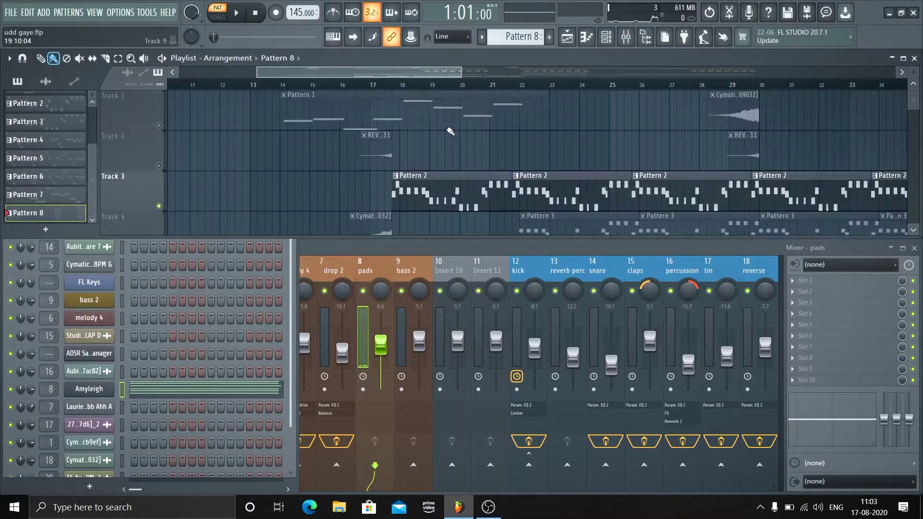
{"action": "scroll", "coordinate": [425, 127], "scroll_direction": "down", "scroll_amount": 8}
{"action": "scroll", "coordinate": [425, 127], "scroll_direction": "up", "scroll_amount": 3}
{"action": "left_click", "coordinate": [401, 86]}
{"action": "scroll", "coordinate": [423, 131], "scroll_direction": "up", "scroll_amount": 4}
{"action": "key", "text": "space"}
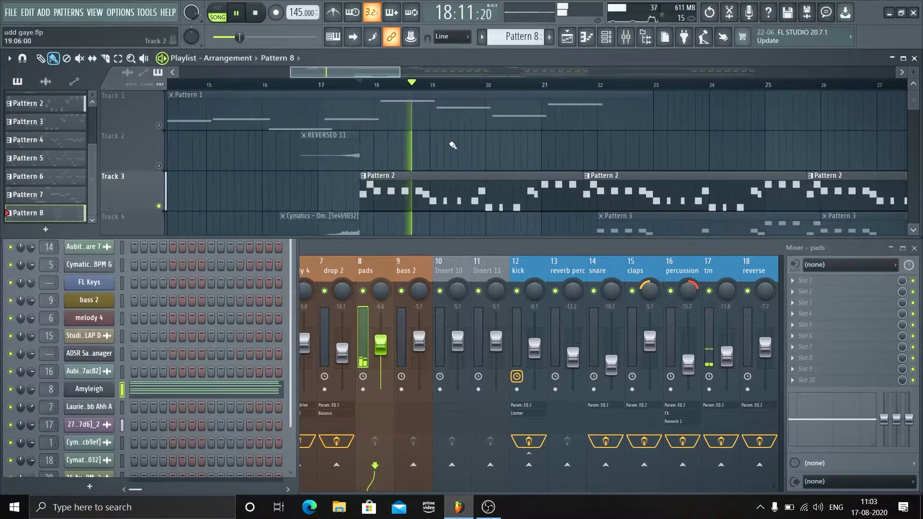
{"action": "scroll", "coordinate": [456, 120], "scroll_direction": "down", "scroll_amount": 1}
{"action": "scroll", "coordinate": [534, 86], "scroll_direction": "up", "scroll_amount": 1}
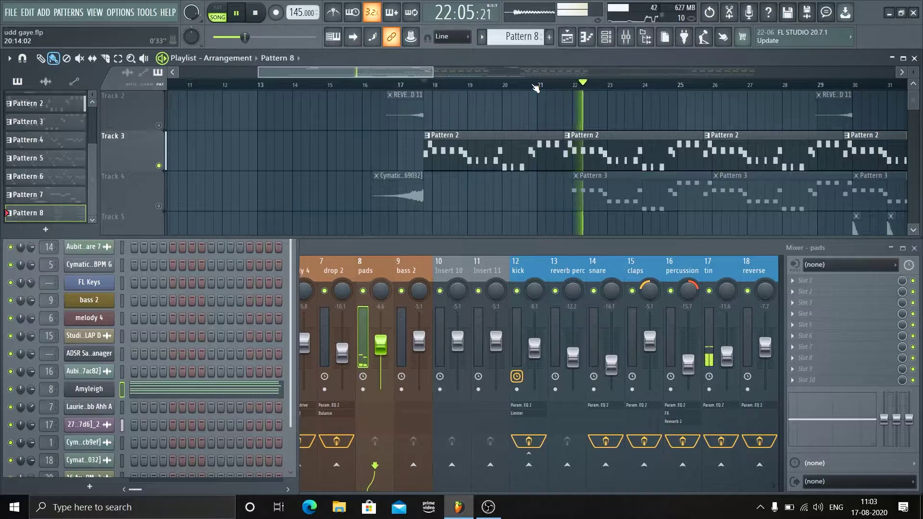
{"action": "key", "text": "space"}
Unmute Track 1 and place the playhead a little past bar 16, just before the reverse clips
{"action": "scroll", "coordinate": [568, 149], "scroll_direction": "up", "scroll_amount": 1}
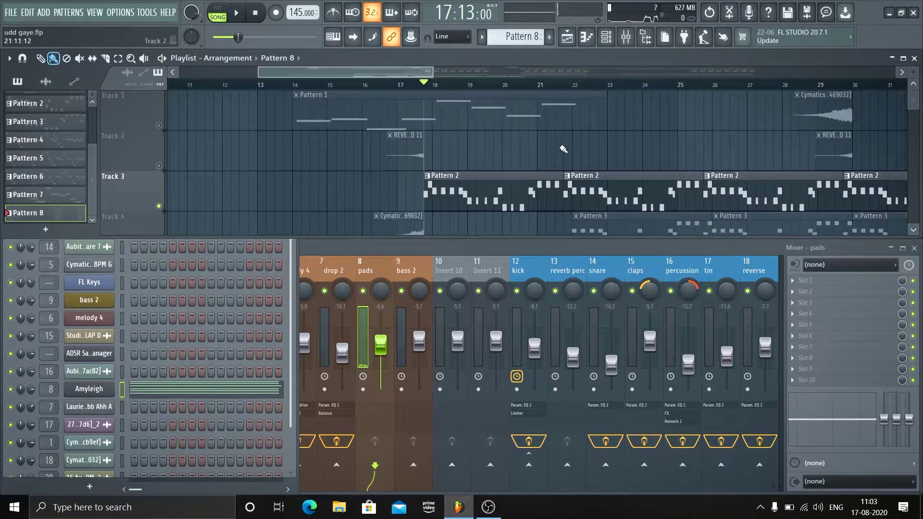
{"action": "scroll", "coordinate": [505, 147], "scroll_direction": "down", "scroll_amount": 1}
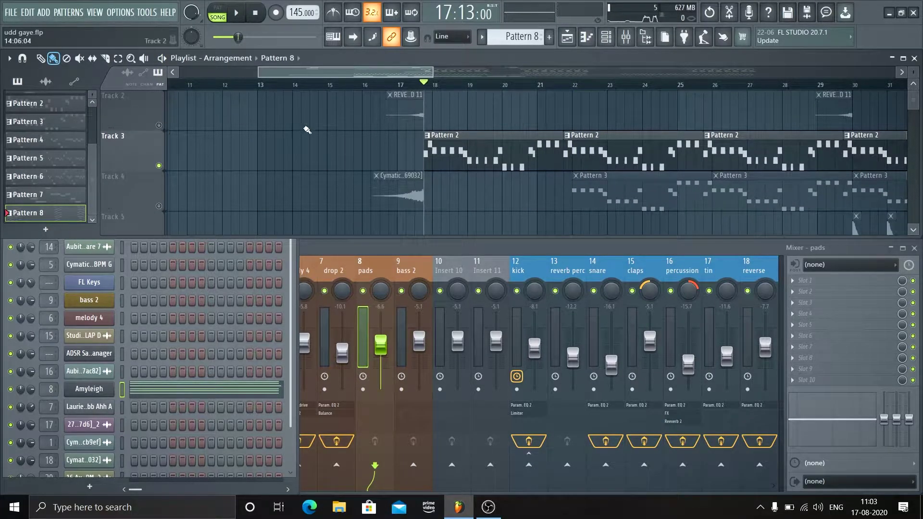
{"action": "scroll", "coordinate": [307, 130], "scroll_direction": "up", "scroll_amount": 1}
{"action": "left_click", "coordinate": [159, 126]}
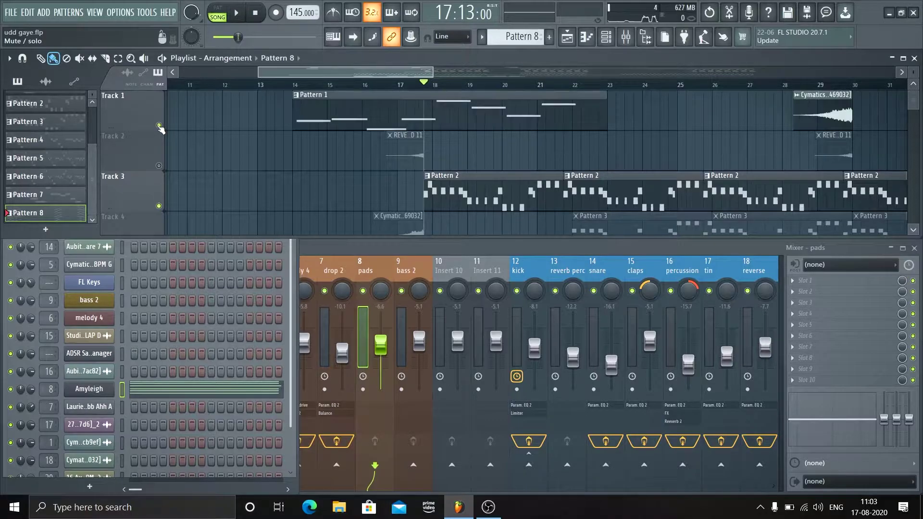
{"action": "scroll", "coordinate": [436, 118], "scroll_direction": "down", "scroll_amount": 1}
{"action": "scroll", "coordinate": [435, 117], "scroll_direction": "up", "scroll_amount": 1}
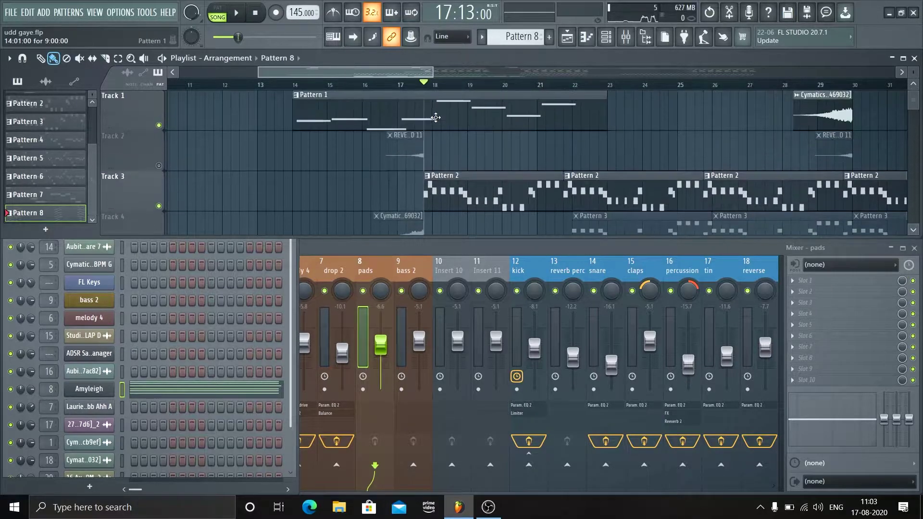
{"action": "left_click", "coordinate": [379, 85]}
{"action": "scroll", "coordinate": [440, 122], "scroll_direction": "down", "scroll_amount": 2}
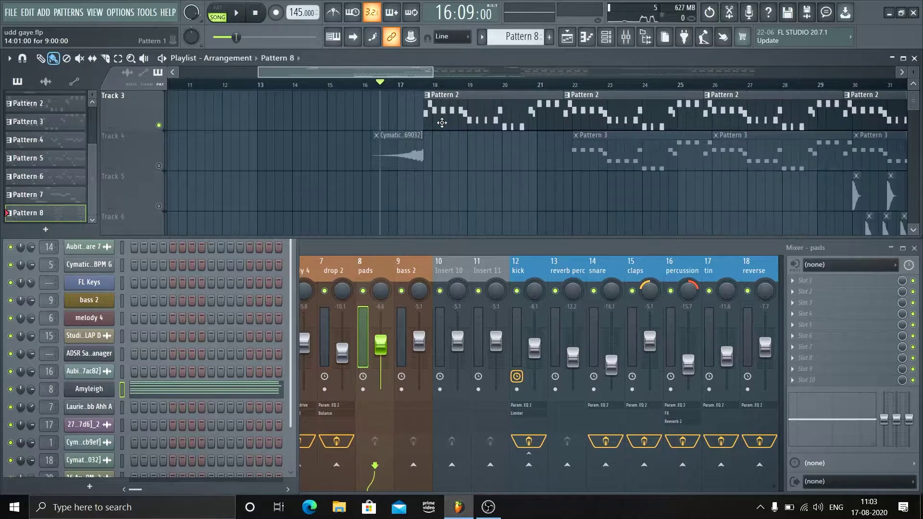
{"action": "scroll", "coordinate": [348, 143], "scroll_direction": "up", "scroll_amount": 2}
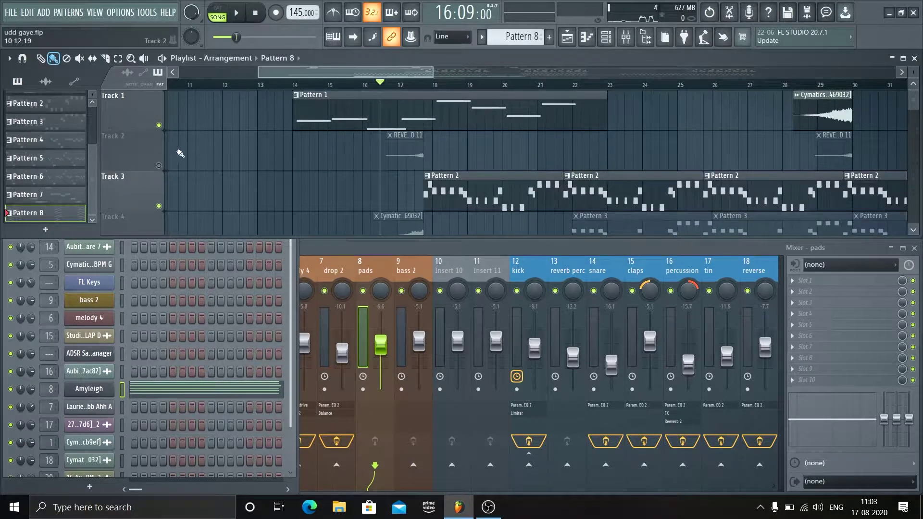
{"action": "scroll", "coordinate": [221, 171], "scroll_direction": "down", "scroll_amount": 2}
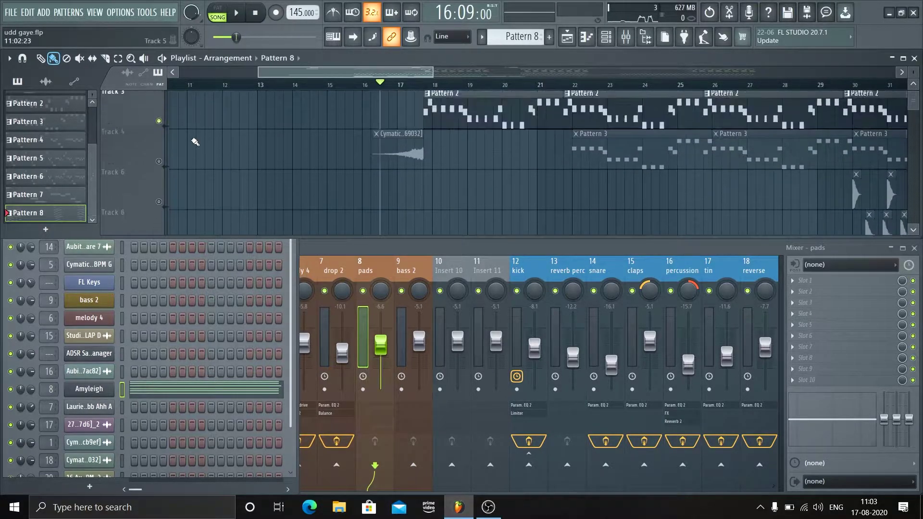
Isolate Track 4, play its Cymatics reverse FX clip leading into Pattern 2, then open and close the clip's channel settings
{"action": "left_click", "coordinate": [159, 166]}
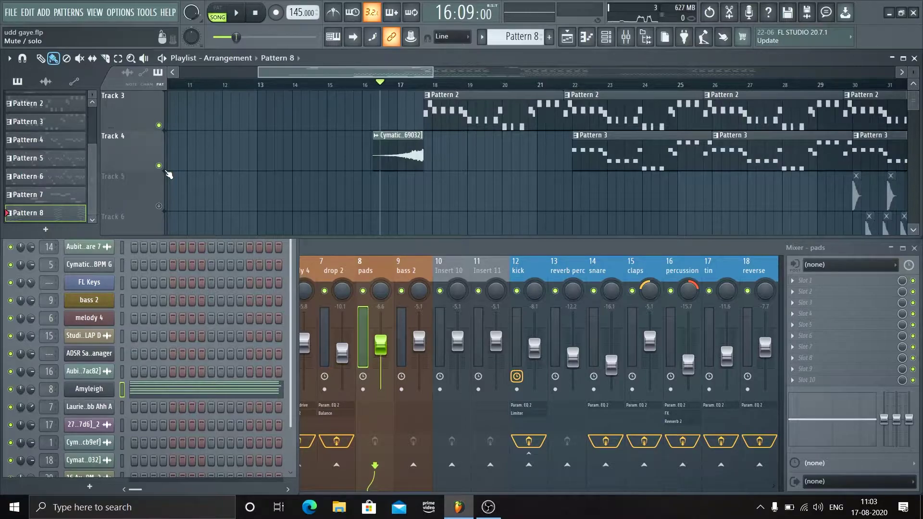
{"action": "left_click", "coordinate": [158, 125]}
{"action": "key", "text": "space"}
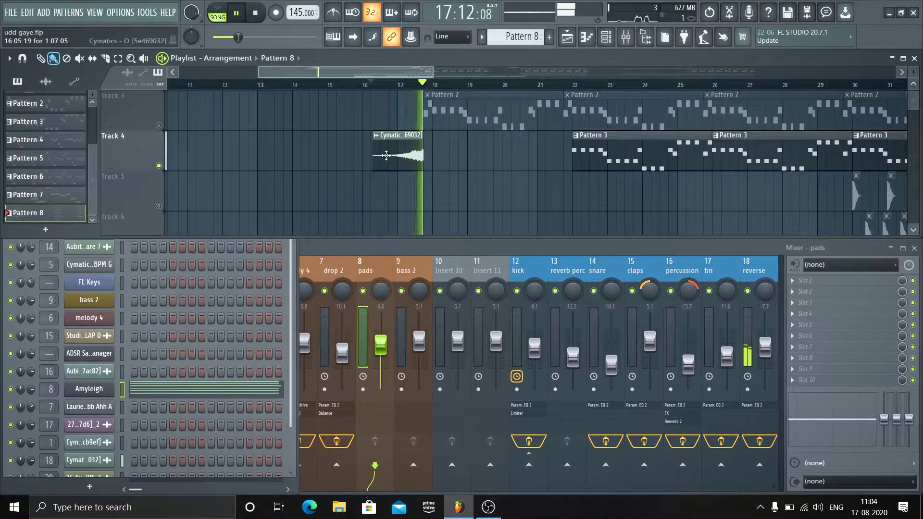
{"action": "key", "text": "space"}
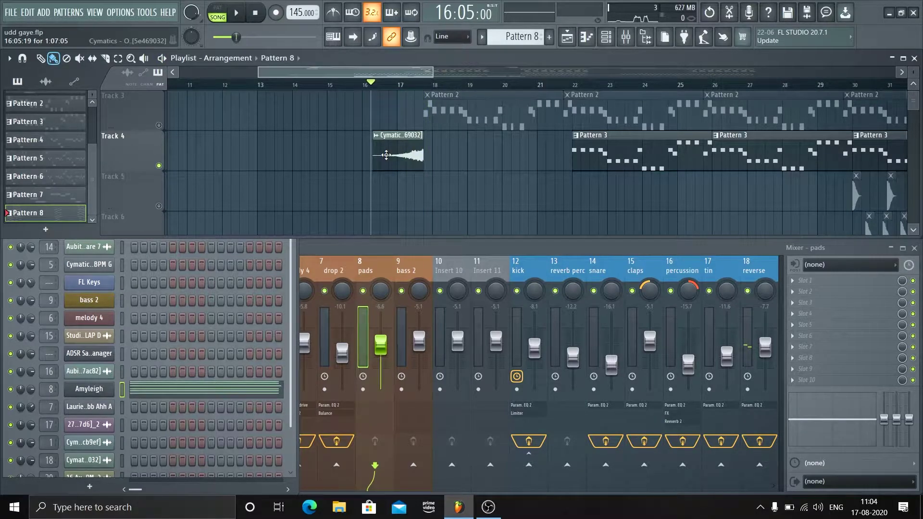
{"action": "double_click", "coordinate": [386, 155]}
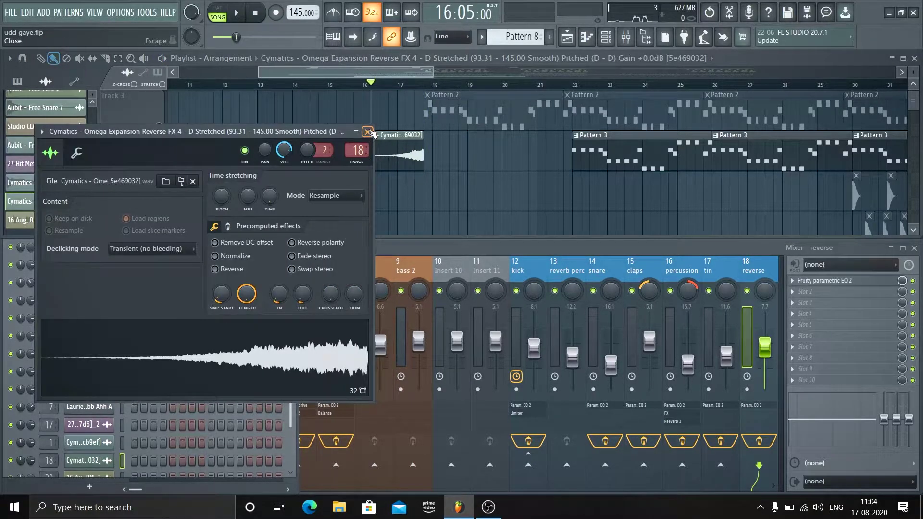
{"action": "left_click", "coordinate": [369, 131]}
Isolate Track 2, play its first REVERSED 11 clip, then open and close that clip's channel settings
{"action": "scroll", "coordinate": [236, 161], "scroll_direction": "up", "scroll_amount": 2}
{"action": "left_click", "coordinate": [159, 166]}
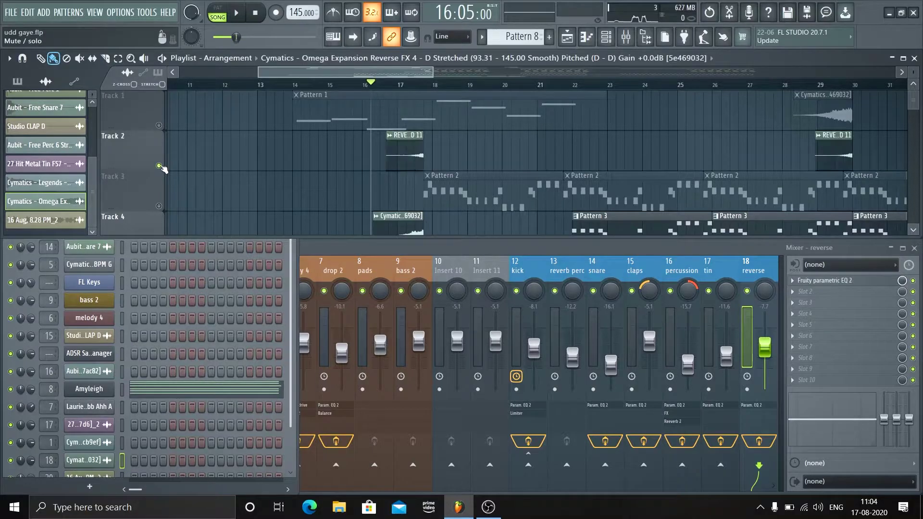
{"action": "key", "text": "space"}
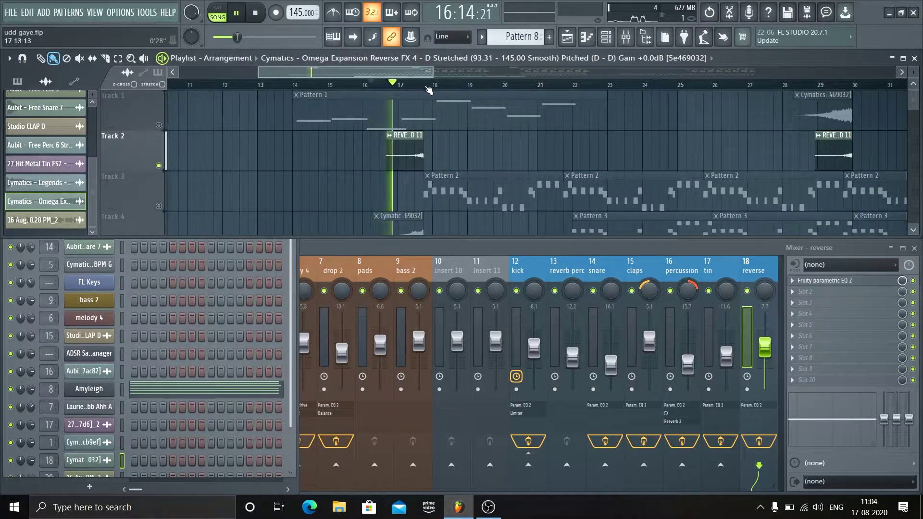
{"action": "key", "text": "space"}
{"action": "double_click", "coordinate": [405, 161]}
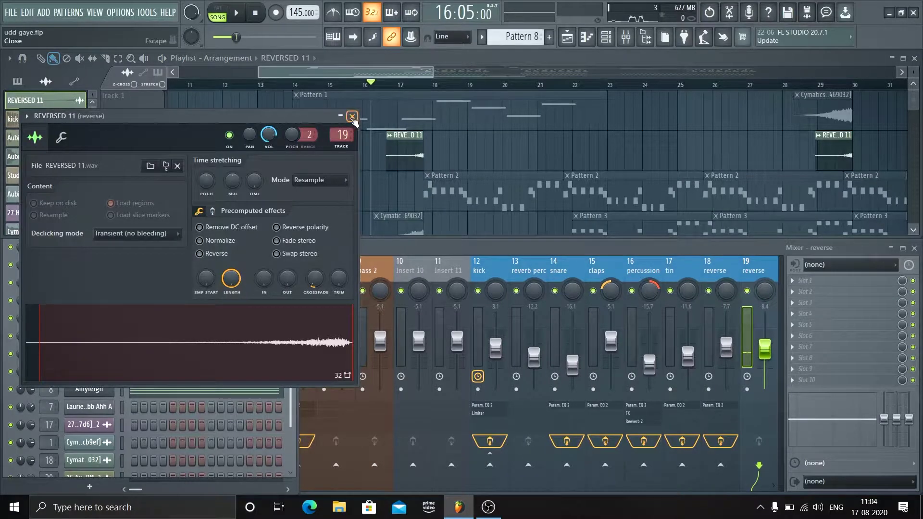
{"action": "left_click", "coordinate": [351, 117]}
Unmute Track 4 alongside Track 2, play the two reverse clips together before Pattern 2, and stop
{"action": "scroll", "coordinate": [210, 153], "scroll_direction": "down", "scroll_amount": 2}
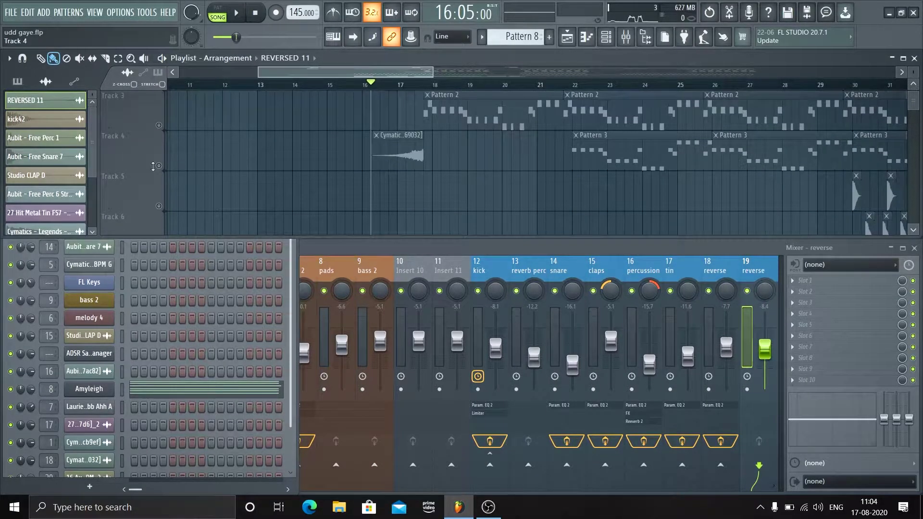
{"action": "scroll", "coordinate": [455, 161], "scroll_direction": "up", "scroll_amount": 1}
{"action": "scroll", "coordinate": [455, 161], "scroll_direction": "down", "scroll_amount": 1}
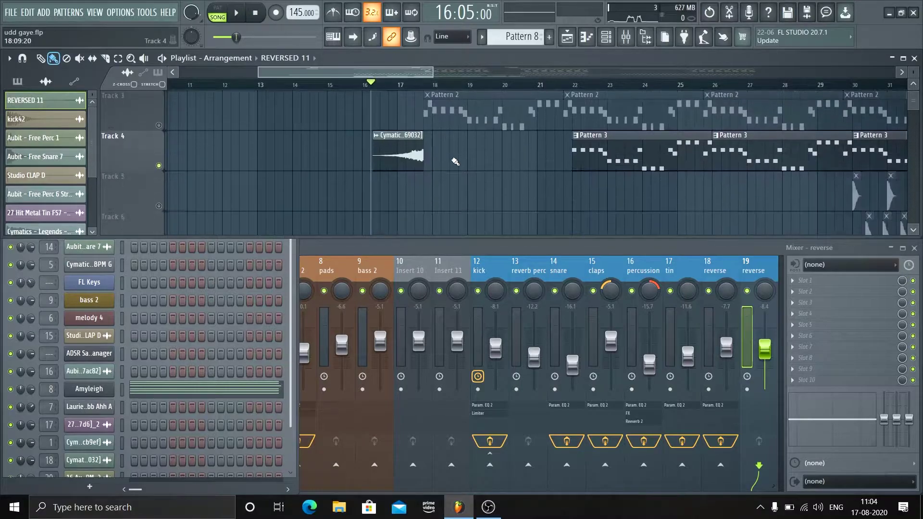
{"action": "key", "text": "space"}
{"action": "scroll", "coordinate": [455, 162], "scroll_direction": "up", "scroll_amount": 1}
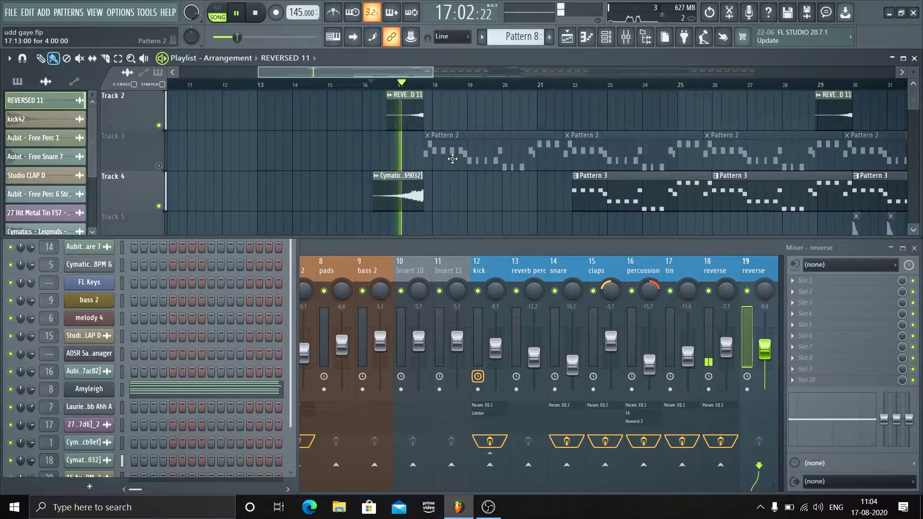
{"action": "key", "text": "space"}
Make all playlist tracks audible again and place the playhead at the start of Pattern 1, at bar 14
{"action": "scroll", "coordinate": [174, 140], "scroll_direction": "up", "scroll_amount": 1}
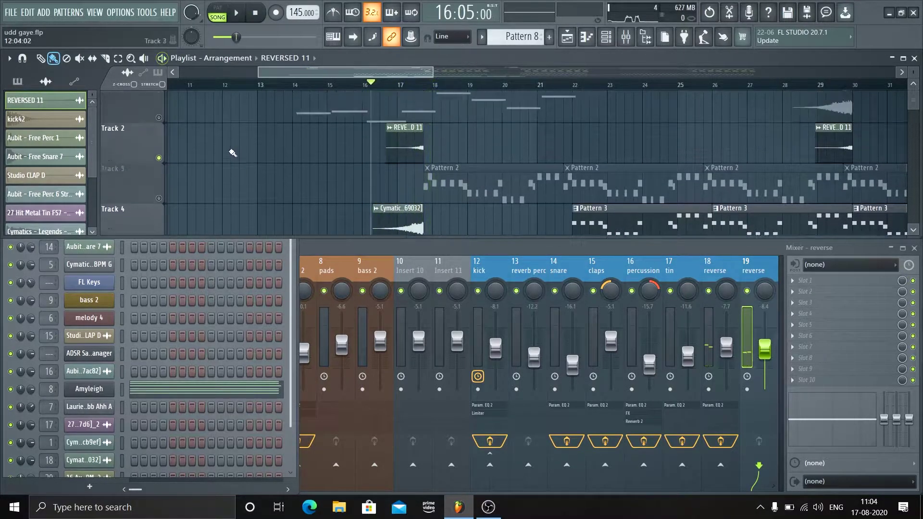
{"action": "right_click", "coordinate": [159, 127]}
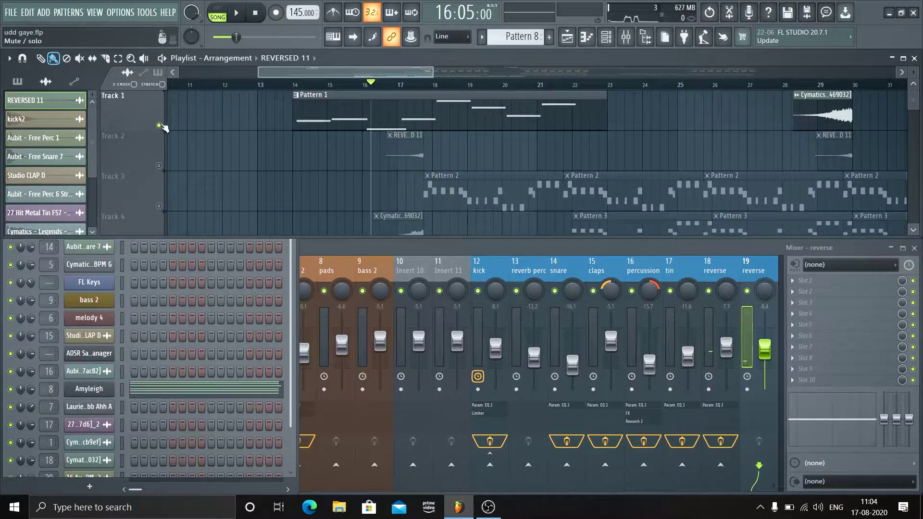
{"action": "right_click", "coordinate": [159, 126]}
{"action": "left_click", "coordinate": [296, 88]}
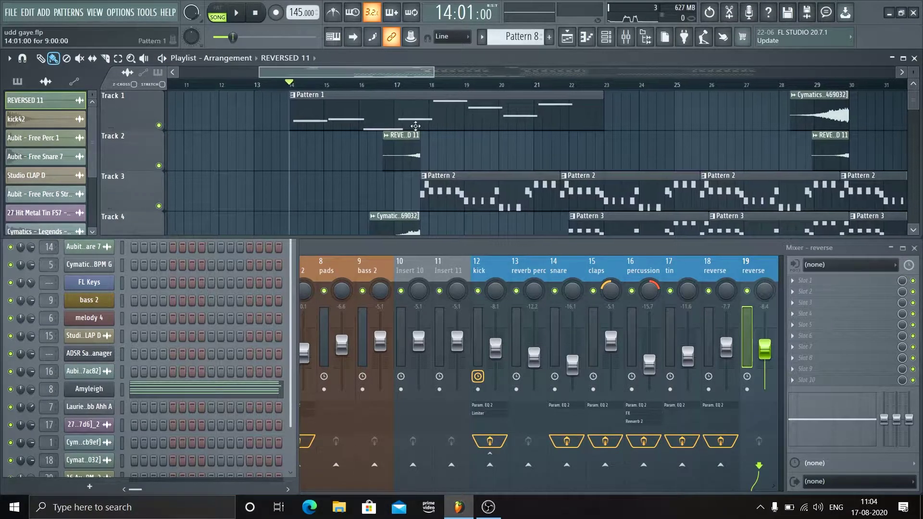
Shrink the playlist tracks to zoom level 0, play the full arrangement from bar 14, and stop
{"action": "scroll", "coordinate": [439, 144], "scroll_direction": "down", "scroll_amount": 5}
{"action": "scroll", "coordinate": [440, 144], "scroll_direction": "up", "scroll_amount": 4}
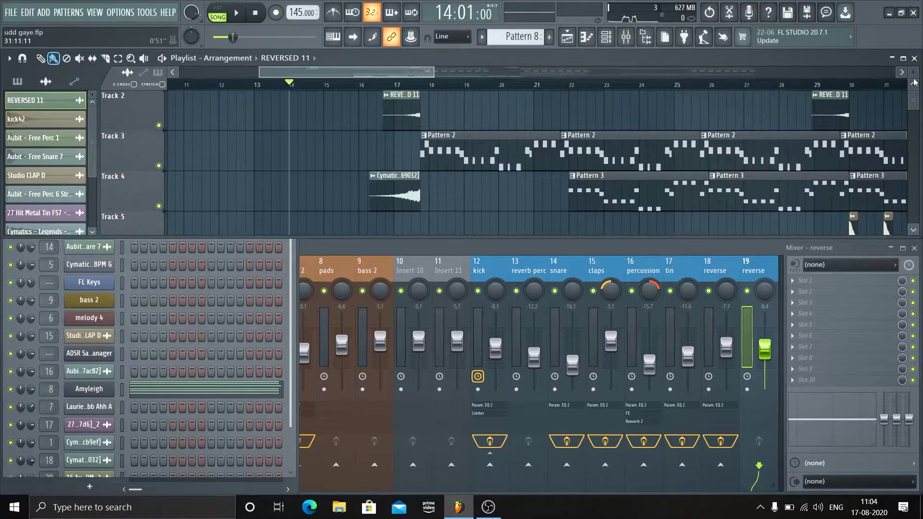
{"action": "left_click_drag", "start_coordinate": [914, 73], "coordinate": [894, 76]}
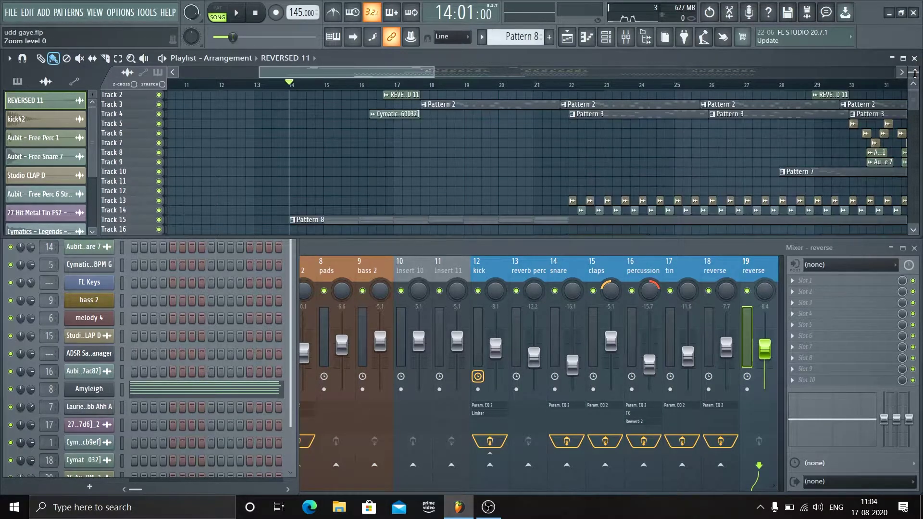
{"action": "key", "text": "space"}
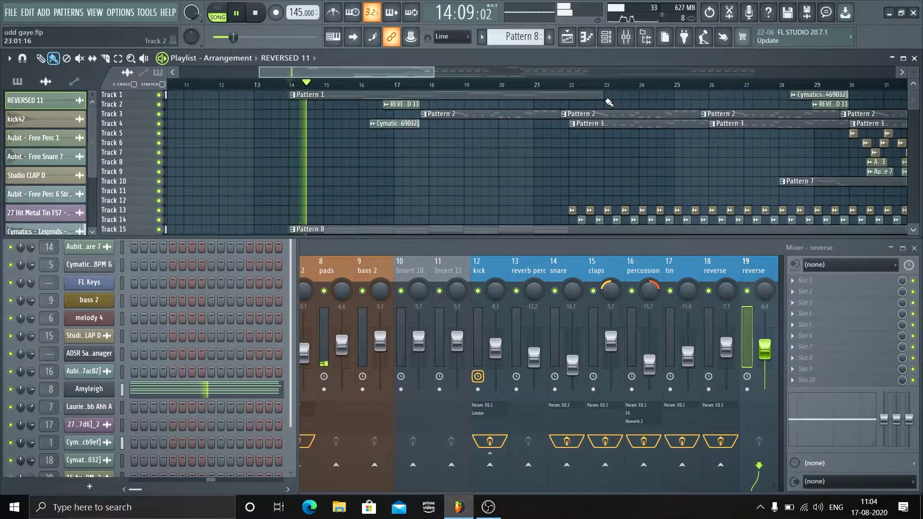
{"action": "scroll", "coordinate": [509, 150], "scroll_direction": "down", "scroll_amount": 4}
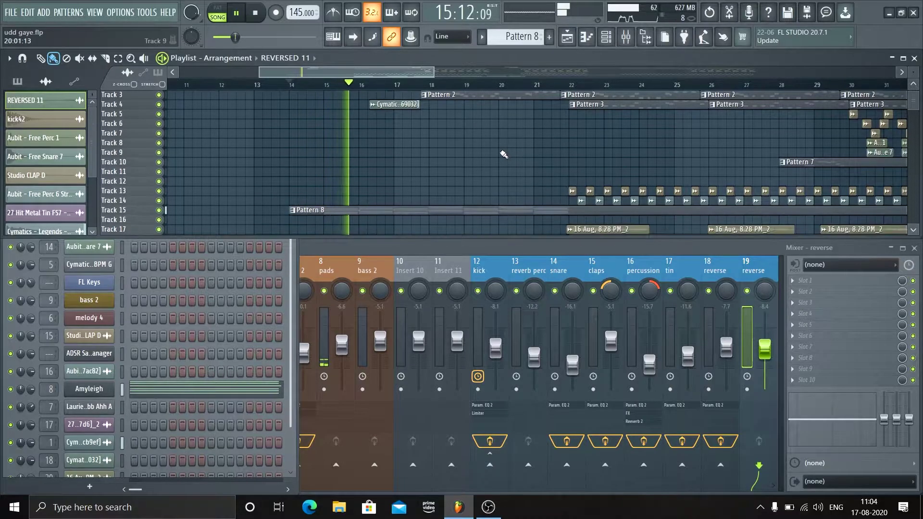
{"action": "scroll", "coordinate": [506, 149], "scroll_direction": "up", "scroll_amount": 4}
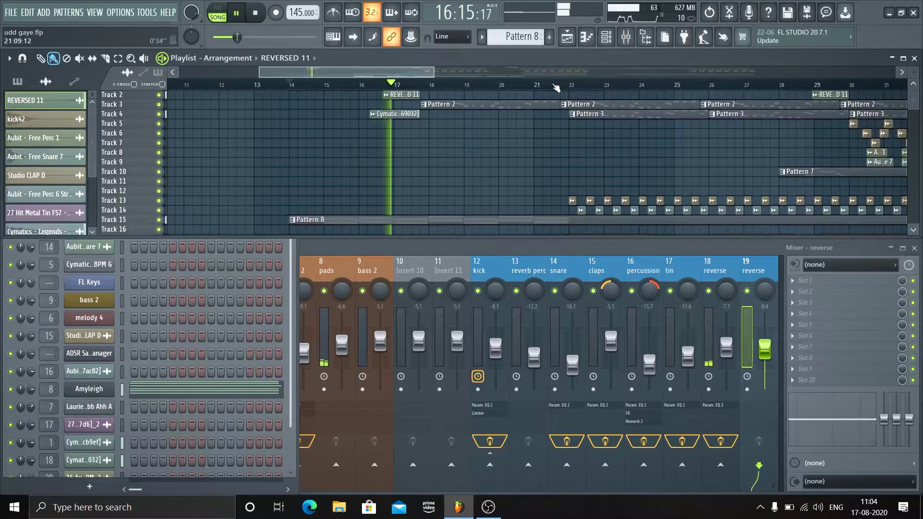
{"action": "scroll", "coordinate": [602, 114], "scroll_direction": "down", "scroll_amount": 3}
{"action": "left_click_drag", "start_coordinate": [533, 85], "coordinate": [358, 84]}
{"action": "scroll", "coordinate": [363, 85], "scroll_direction": "down", "scroll_amount": 1}
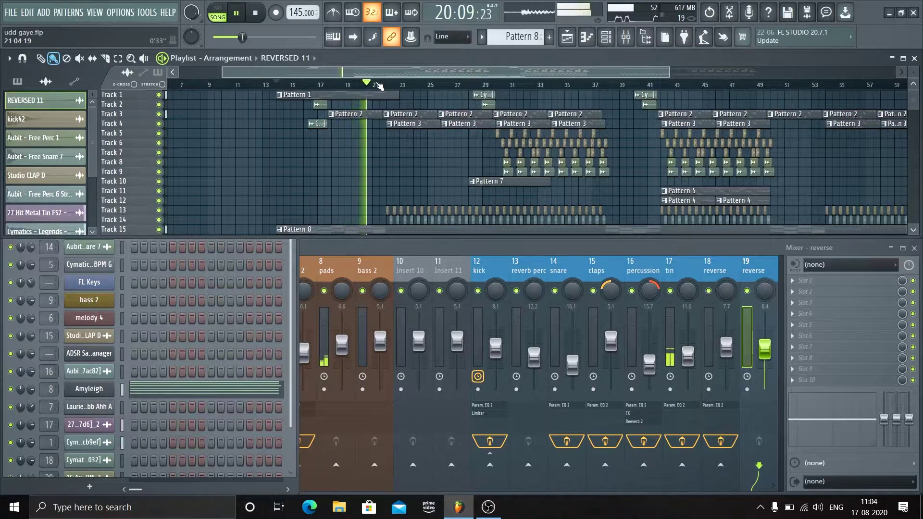
{"action": "scroll", "coordinate": [373, 86], "scroll_direction": "up", "scroll_amount": 1}
{"action": "key", "text": "space"}
Solo Track 4 with the playlist tracks enlarged and start playback at the first Pattern 3 clip, at bar 22
{"action": "scroll", "coordinate": [398, 90], "scroll_direction": "down", "scroll_amount": 1}
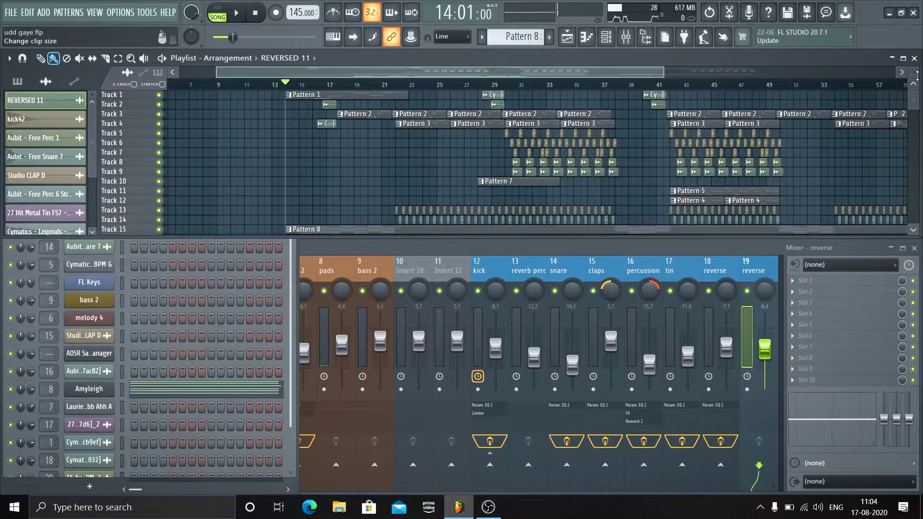
{"action": "scroll", "coordinate": [916, 73], "scroll_direction": "up", "scroll_amount": 2}
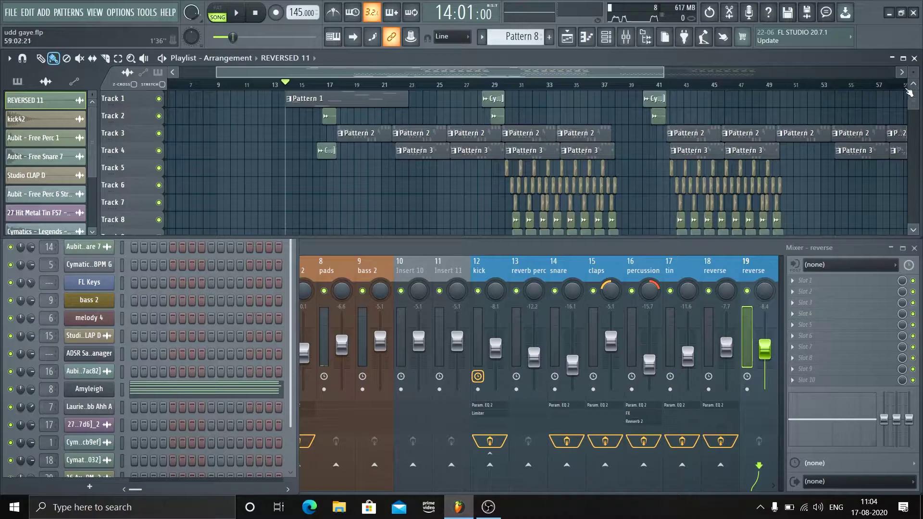
{"action": "scroll", "coordinate": [915, 70], "scroll_direction": "up", "scroll_amount": 3}
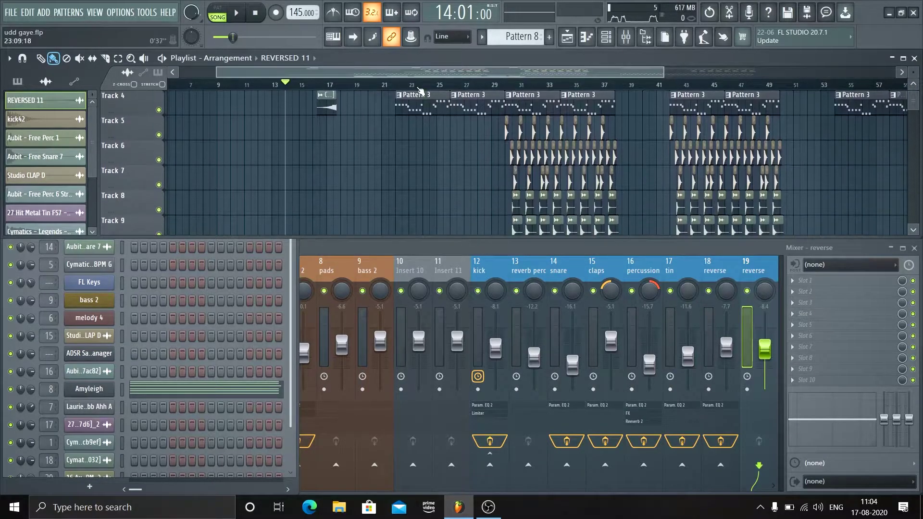
{"action": "scroll", "coordinate": [417, 90], "scroll_direction": "up", "scroll_amount": 1}
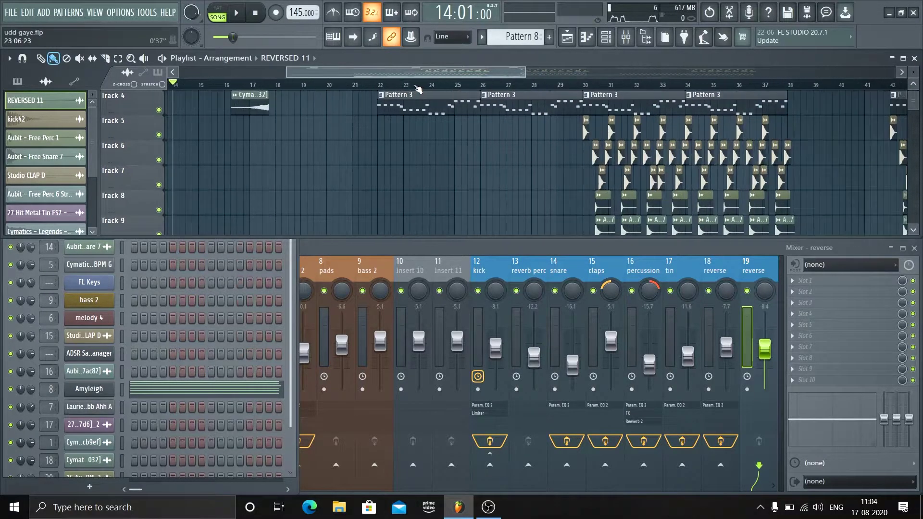
{"action": "right_click", "coordinate": [159, 110]}
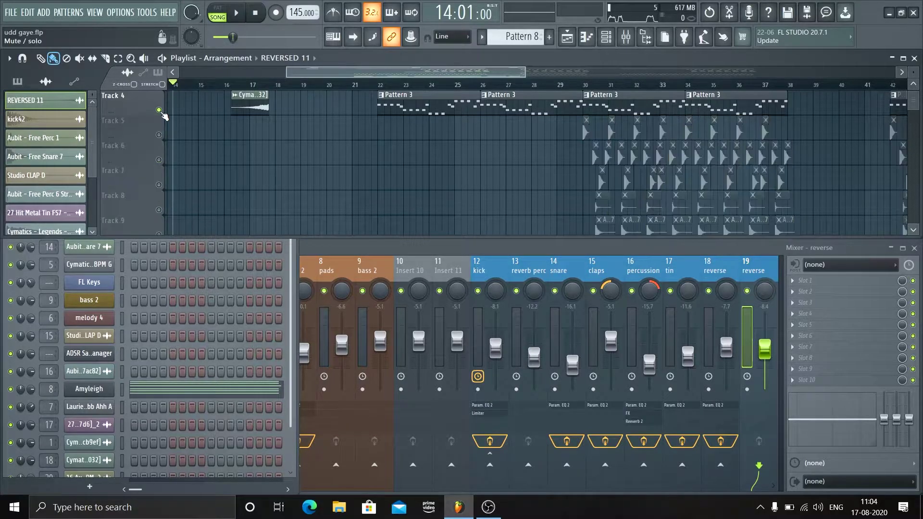
{"action": "left_click", "coordinate": [380, 87]}
{"action": "key", "text": "space"}
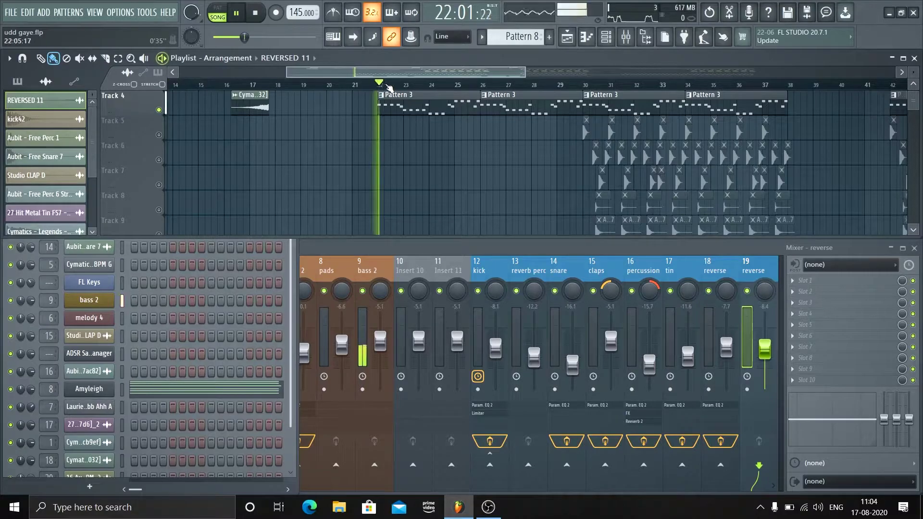
Select Pattern 3, stop playback and bring the Channel rack to the front
{"action": "left_click", "coordinate": [537, 35]}
{"action": "scroll", "coordinate": [517, 35], "scroll_direction": "up", "scroll_amount": 5}
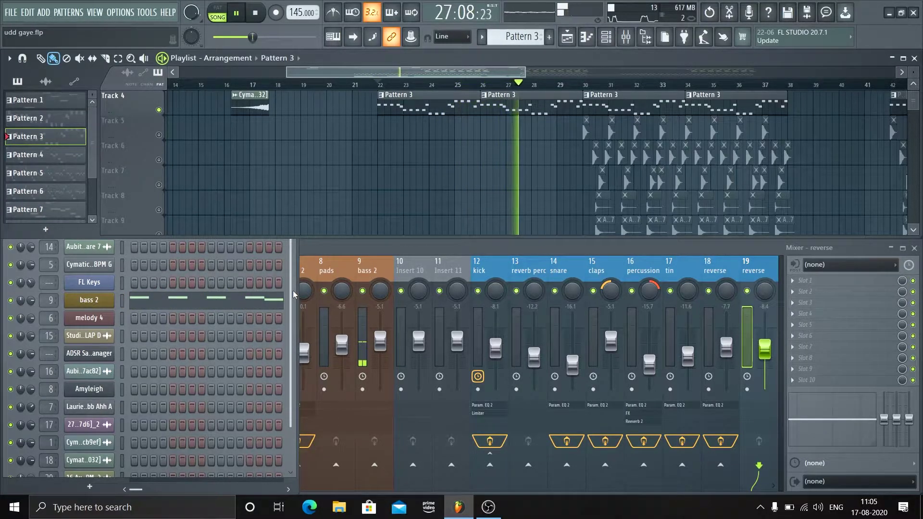
{"action": "key", "text": "space"}
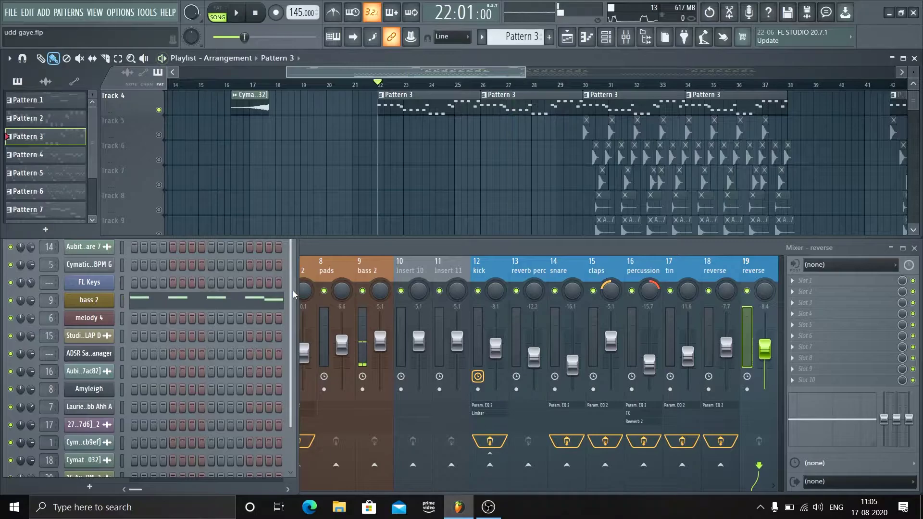
{"action": "left_click", "coordinate": [294, 294]}
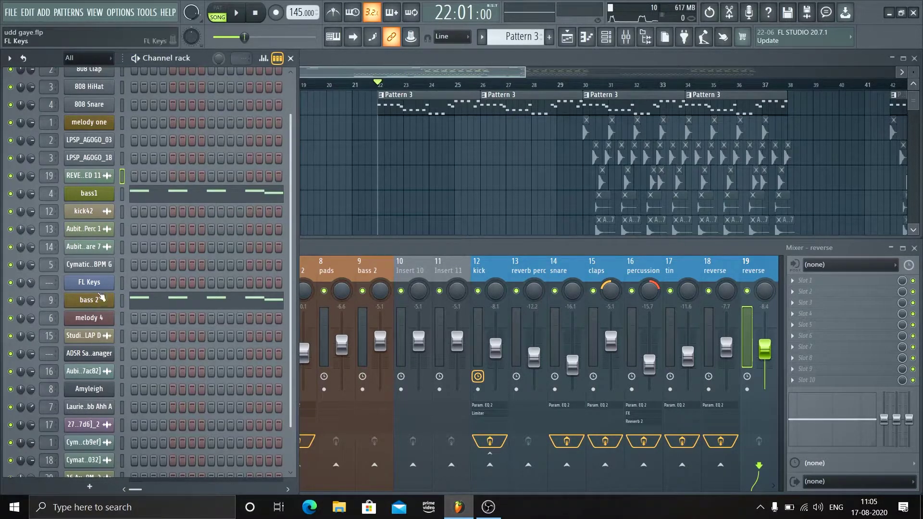
Mute the bass 2 channel, open bass1's Nexus instrument, and play Pattern 3 in pattern mode to hear bass1 alone
{"action": "left_click", "coordinate": [11, 301]}
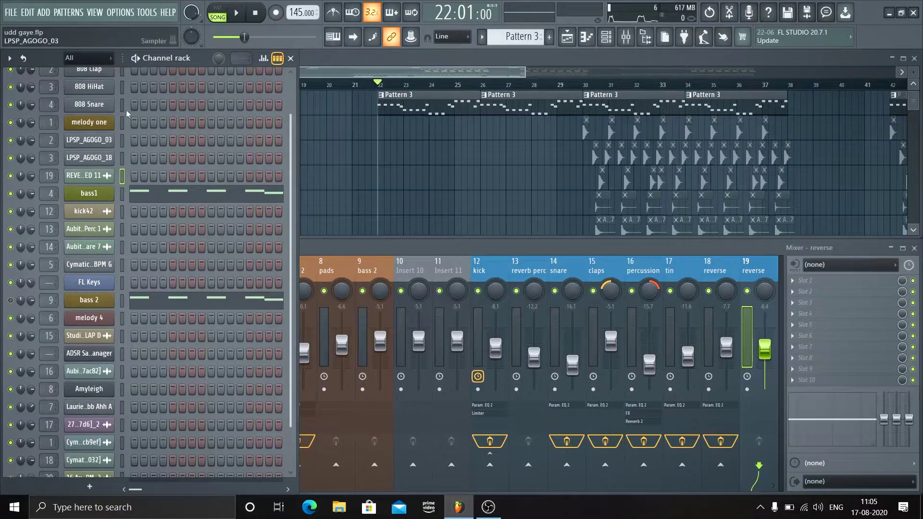
{"action": "left_click", "coordinate": [209, 16]}
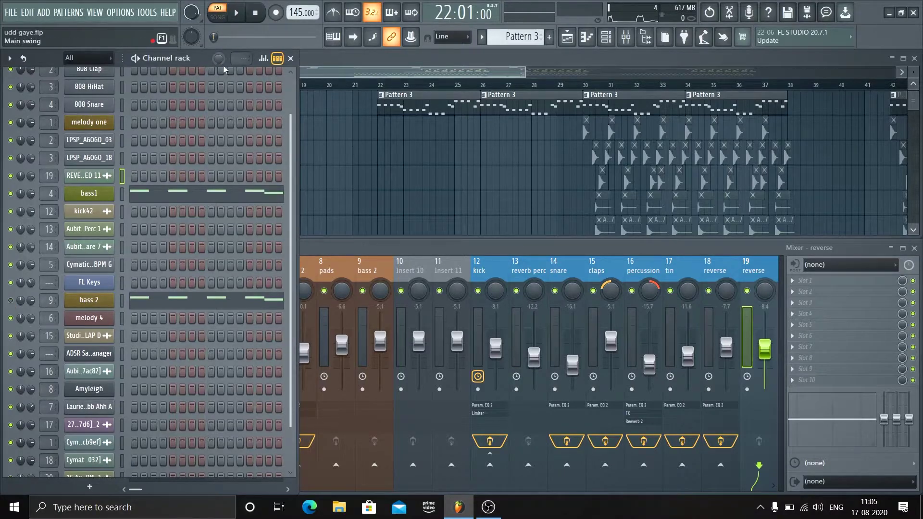
{"action": "left_click", "coordinate": [105, 198]}
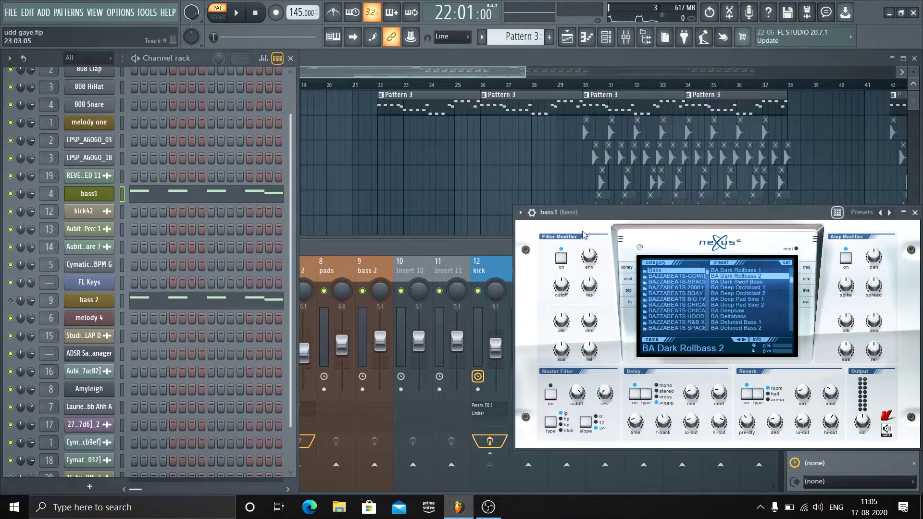
{"action": "left_click_drag", "start_coordinate": [612, 216], "coordinate": [521, 195]}
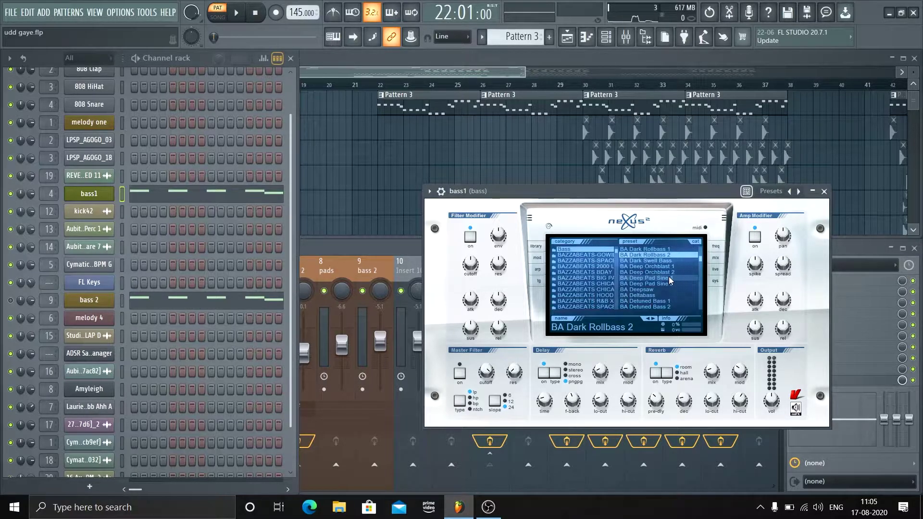
{"action": "key", "text": "space"}
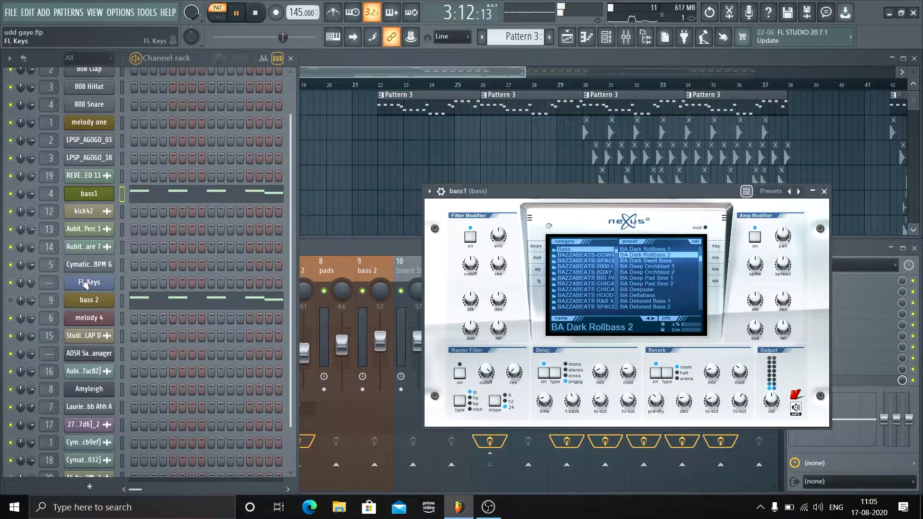
Open the bass 2 channel's FabFilter Twin 2 instrument, stop playback and close the instrument window
{"action": "left_click", "coordinate": [95, 299]}
{"action": "key", "text": "space"}
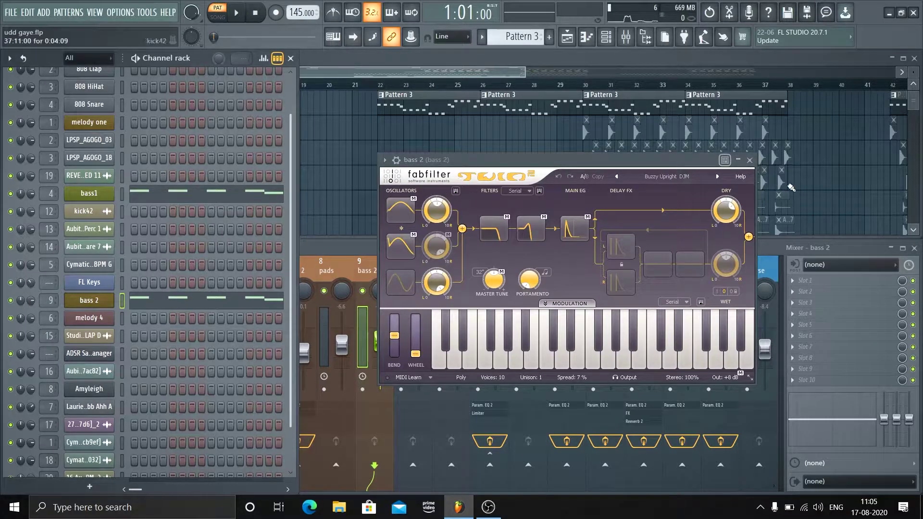
{"action": "left_click", "coordinate": [749, 161]}
Play Pattern 3 with both bass layers, bring the playlist to the front and stop playback
{"action": "key", "text": "space"}
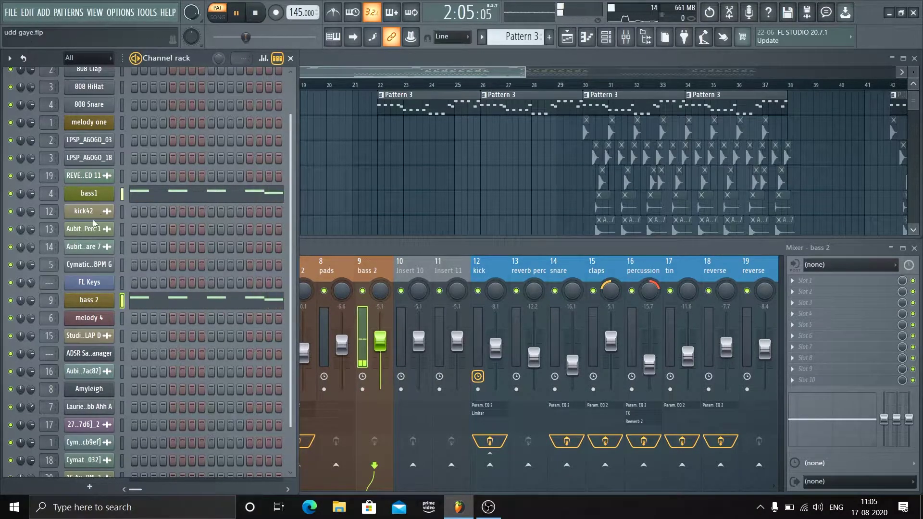
{"action": "left_click", "coordinate": [460, 69]}
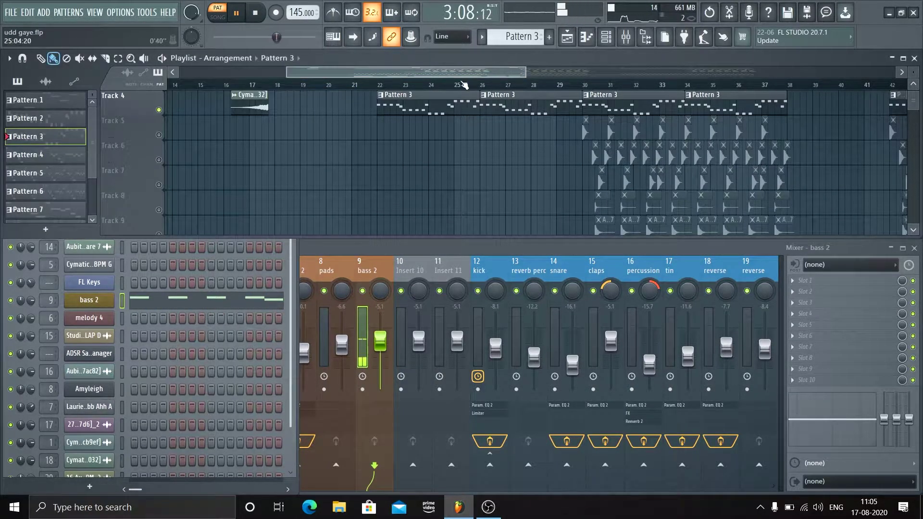
{"action": "scroll", "coordinate": [451, 169], "scroll_direction": "down", "scroll_amount": 3}
{"action": "scroll", "coordinate": [452, 169], "scroll_direction": "up", "scroll_amount": 4}
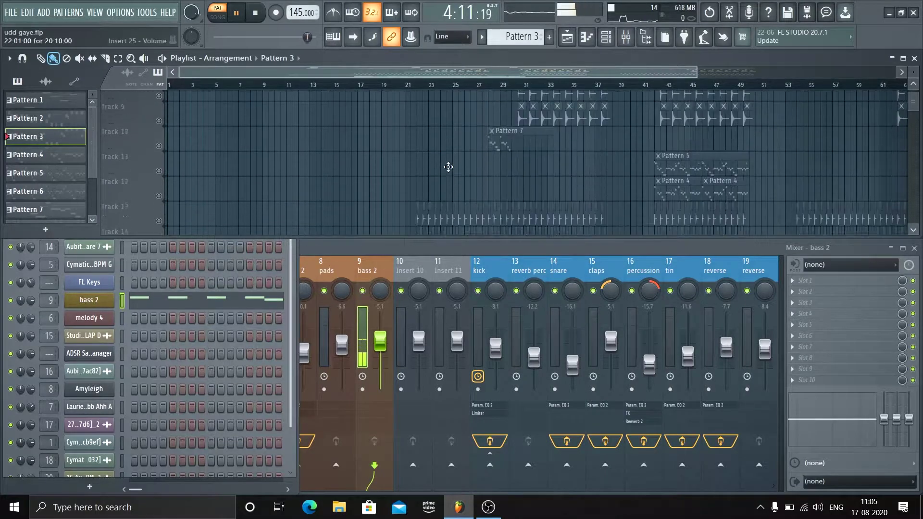
{"action": "key", "text": "space"}
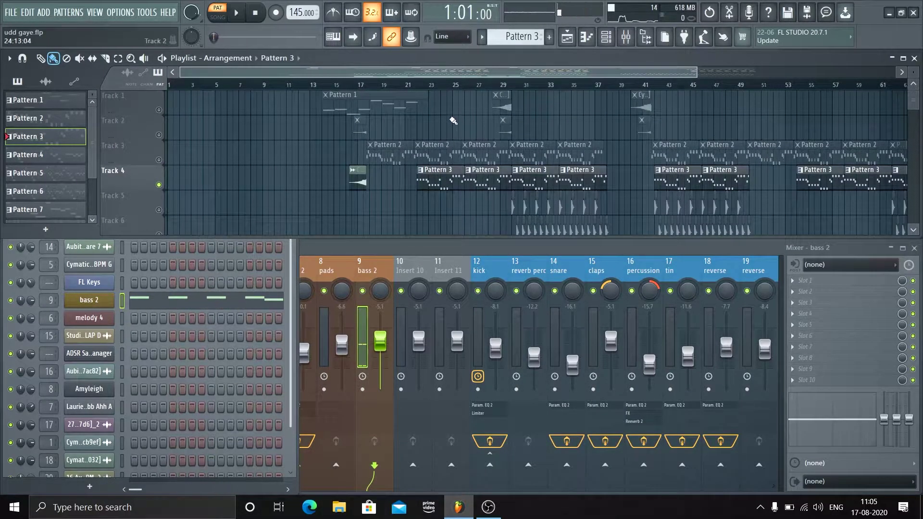
Solo Track 13 in the playlist and place the song playhead on its first clip, at bar 22
{"action": "scroll", "coordinate": [453, 120], "scroll_direction": "down", "scroll_amount": 5}
{"action": "scroll", "coordinate": [437, 89], "scroll_direction": "up", "scroll_amount": 3}
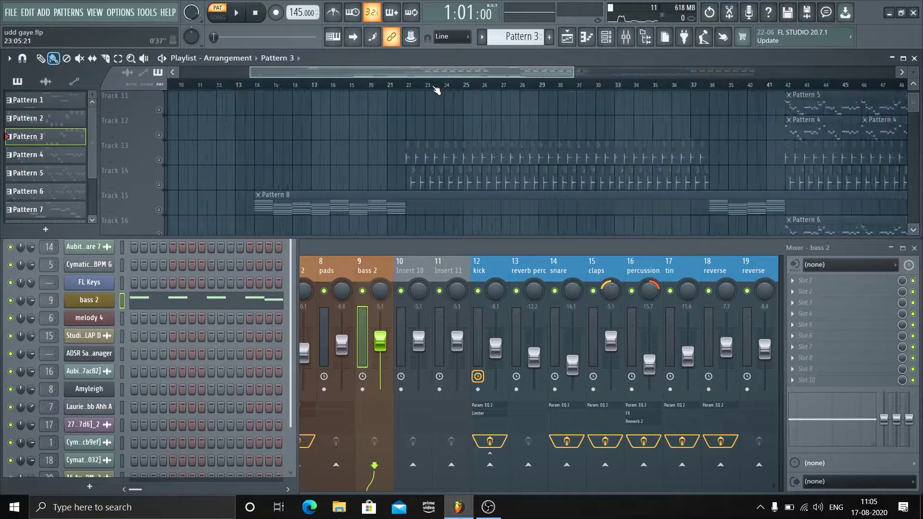
{"action": "left_click", "coordinate": [159, 160]}
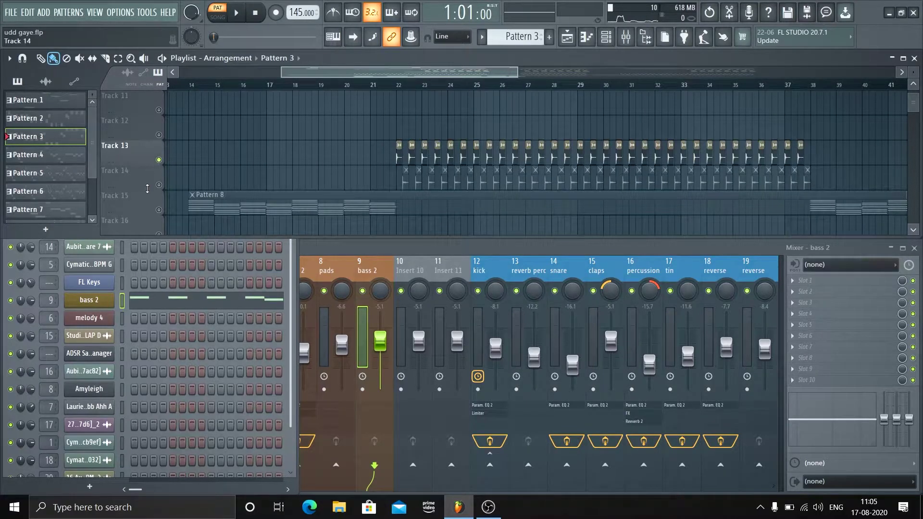
{"action": "scroll", "coordinate": [401, 87], "scroll_direction": "up", "scroll_amount": 4}
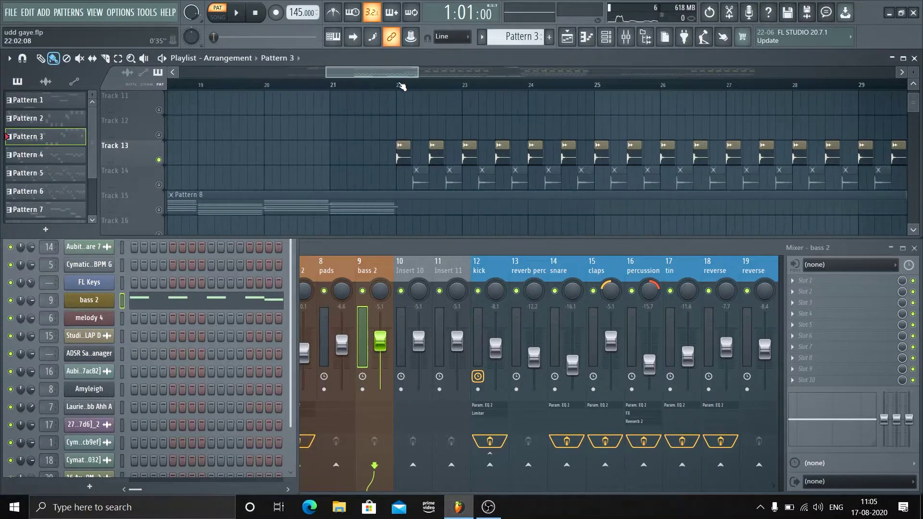
{"action": "scroll", "coordinate": [438, 86], "scroll_direction": "up", "scroll_amount": 2}
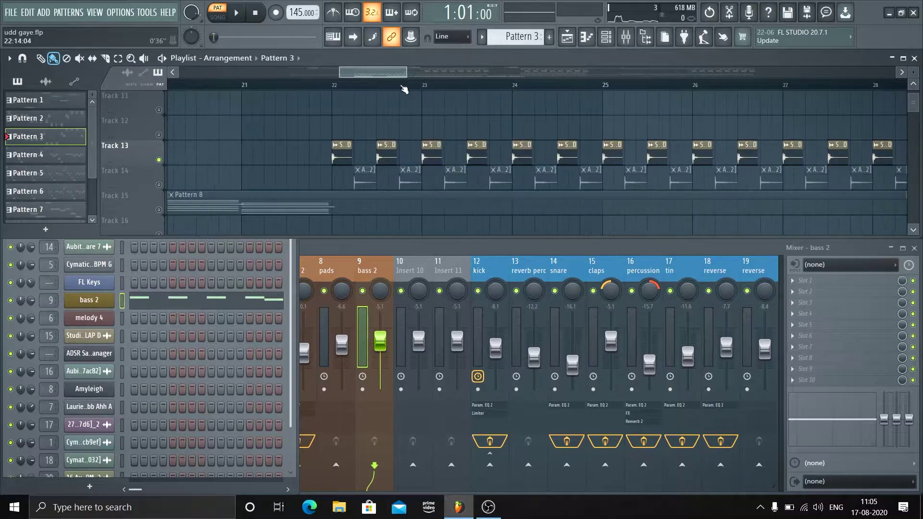
{"action": "left_click", "coordinate": [333, 86]}
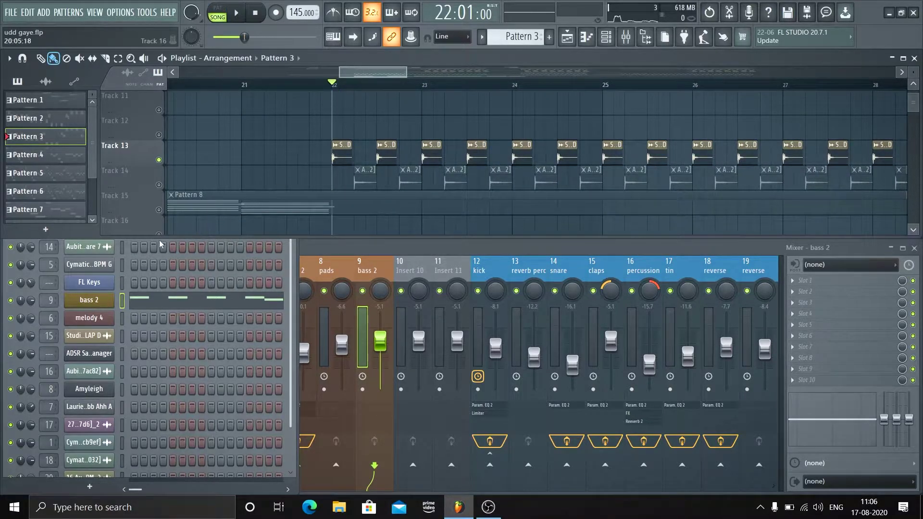
Play Track 13's Studio CLAP D clips from bar 22 and stop
{"action": "key", "text": "space"}
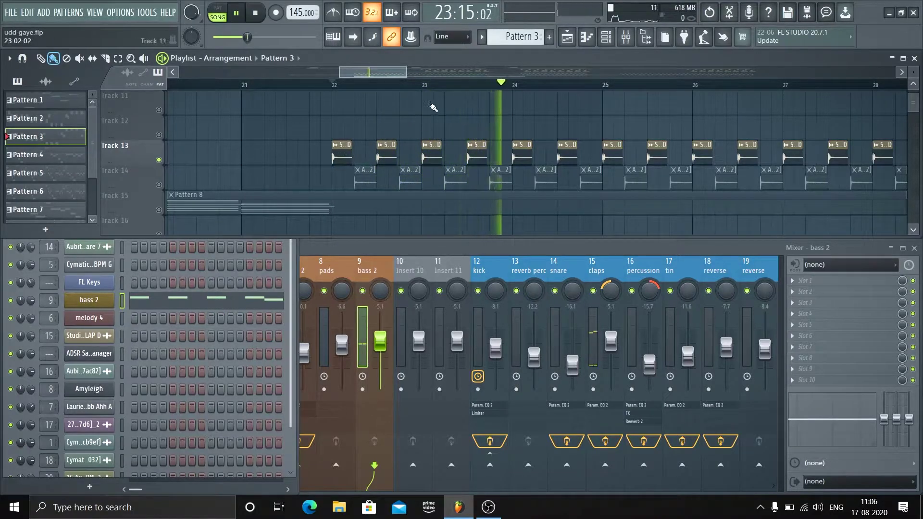
{"action": "scroll", "coordinate": [418, 94], "scroll_direction": "up", "scroll_amount": 3}
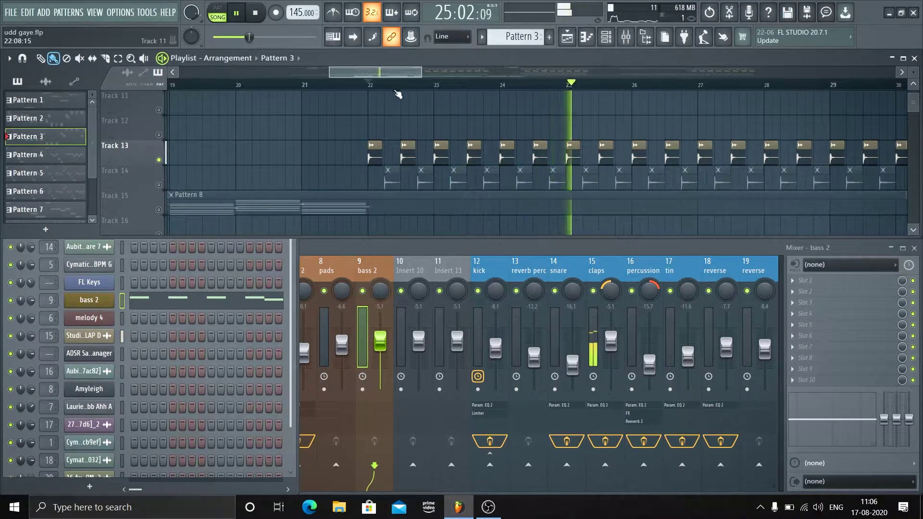
{"action": "scroll", "coordinate": [386, 92], "scroll_direction": "up", "scroll_amount": 4}
{"action": "key", "text": "space"}
{"action": "scroll", "coordinate": [386, 91], "scroll_direction": "down", "scroll_amount": 3}
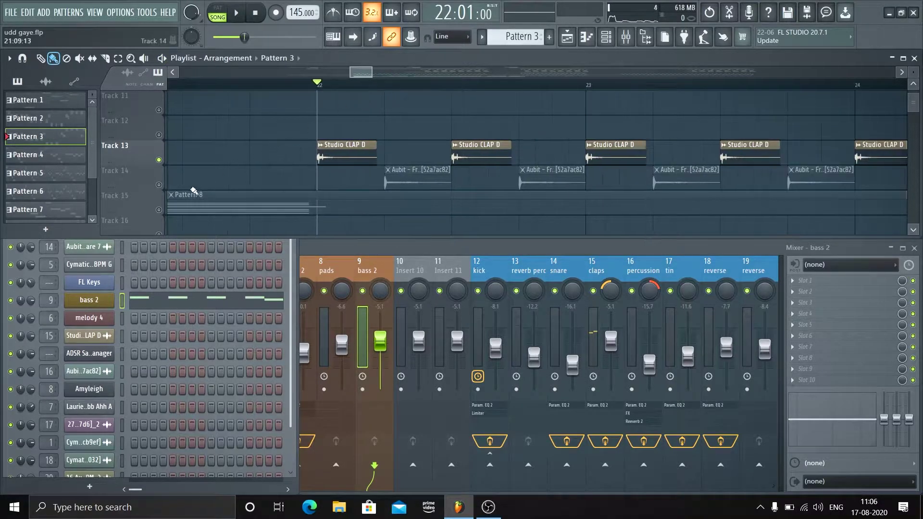
Make Track 14 audible alongside Track 13, play the claps and percussion together from bar 22, and stop
{"action": "left_click", "coordinate": [159, 185]}
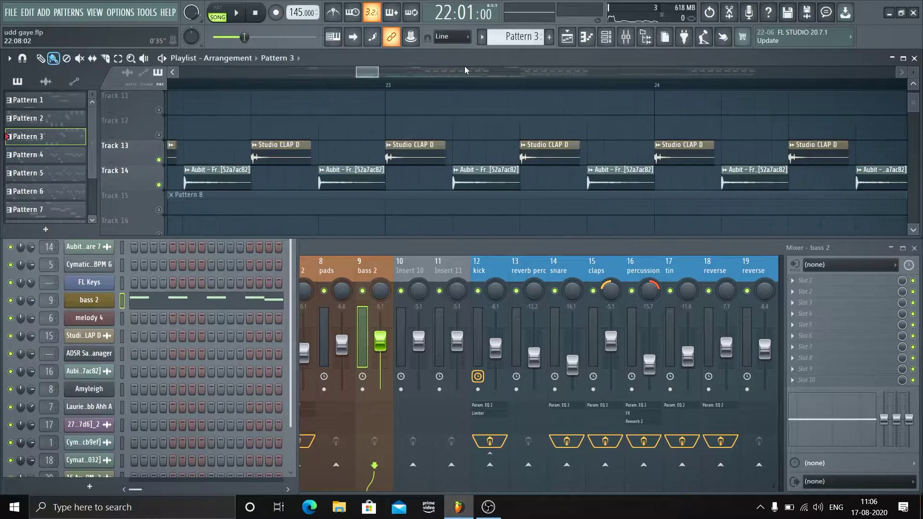
{"action": "scroll", "coordinate": [408, 85], "scroll_direction": "down", "scroll_amount": 3}
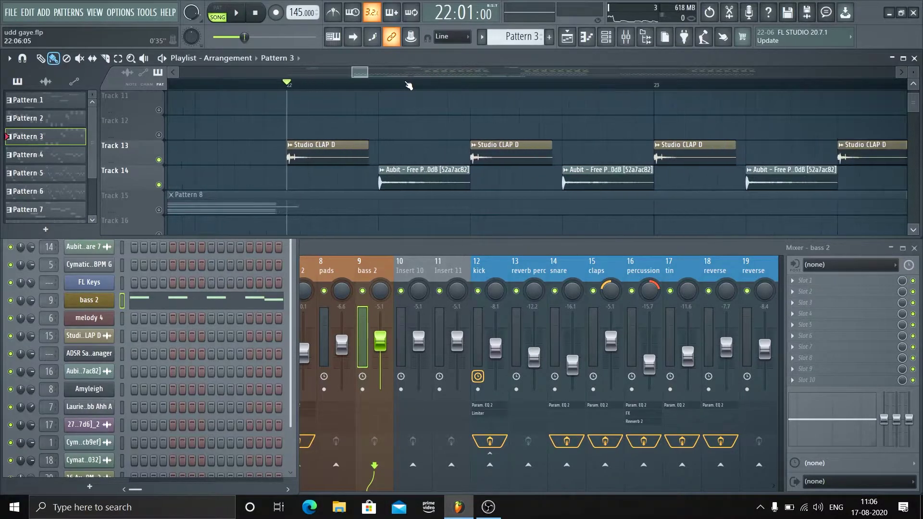
{"action": "key", "text": "space"}
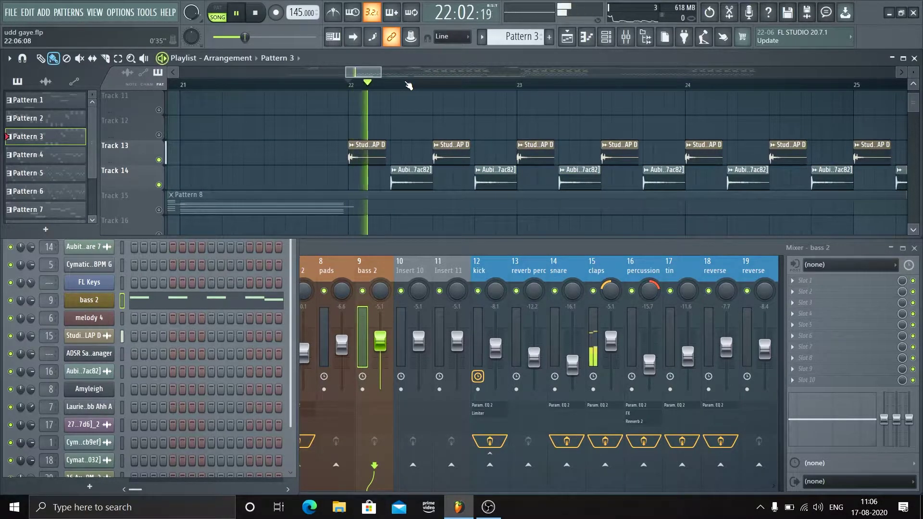
{"action": "scroll", "coordinate": [408, 85], "scroll_direction": "down", "scroll_amount": 2}
{"action": "scroll", "coordinate": [408, 85], "scroll_direction": "down", "scroll_amount": 3}
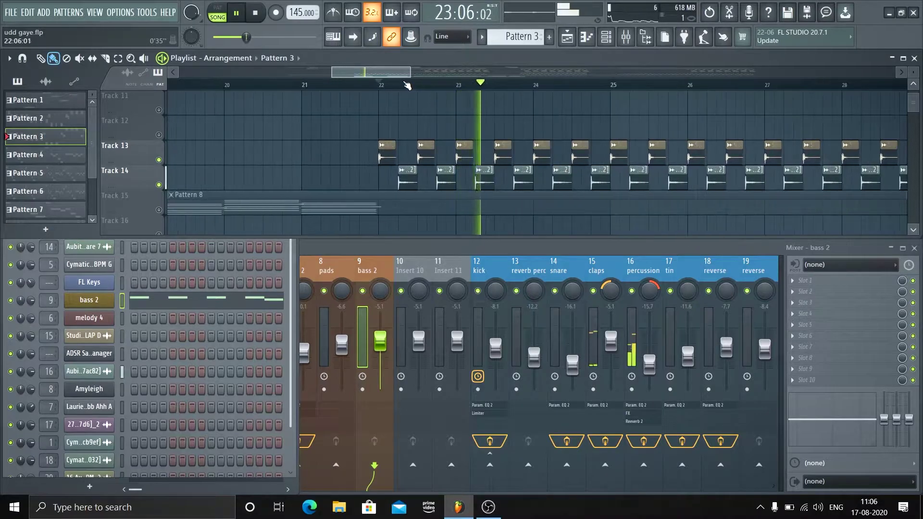
{"action": "scroll", "coordinate": [600, 144], "scroll_direction": "up", "scroll_amount": 4}
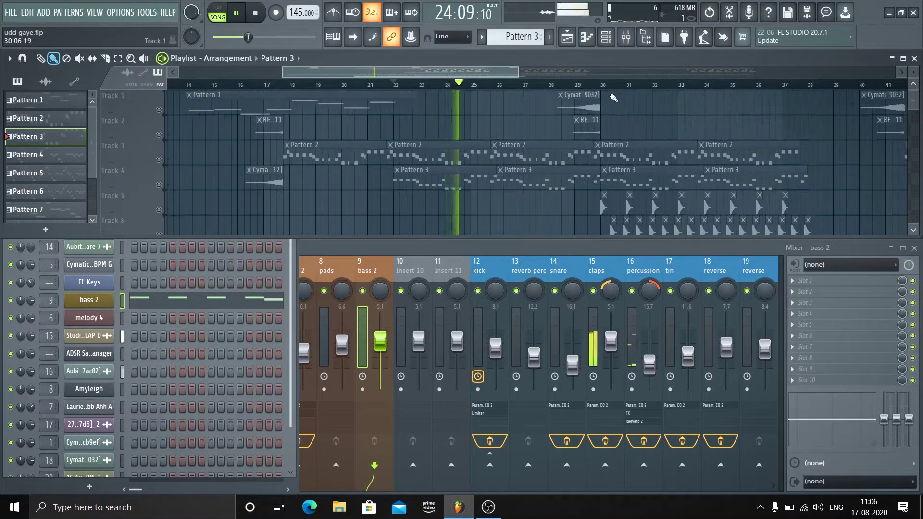
{"action": "scroll", "coordinate": [608, 135], "scroll_direction": "down", "scroll_amount": 3}
{"action": "scroll", "coordinate": [616, 126], "scroll_direction": "down", "scroll_amount": 2}
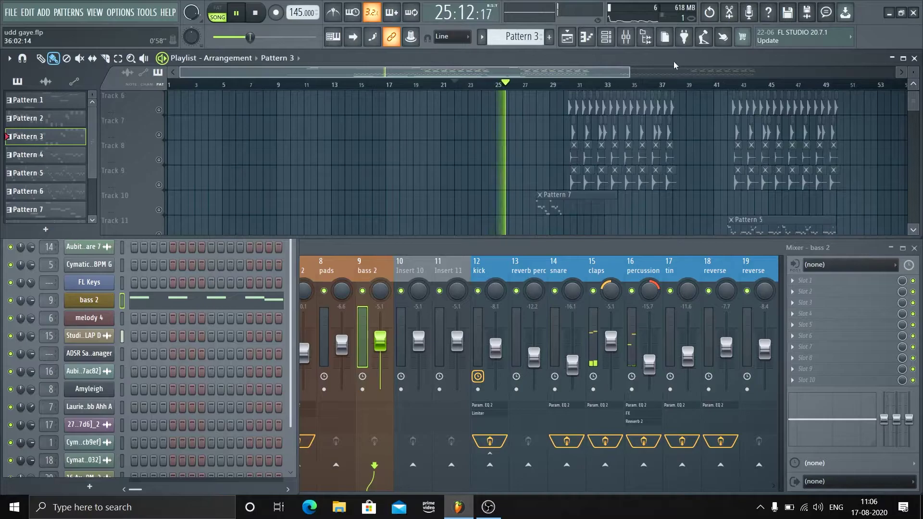
{"action": "scroll", "coordinate": [600, 123], "scroll_direction": "right", "scroll_amount": 4}
{"action": "key", "text": "space"}
Make Tracks 3 and 4 audible too and start playback from bar 22 with the claps and percussion
{"action": "scroll", "coordinate": [401, 151], "scroll_direction": "up", "scroll_amount": 2}
{"action": "scroll", "coordinate": [400, 150], "scroll_direction": "up", "scroll_amount": 3}
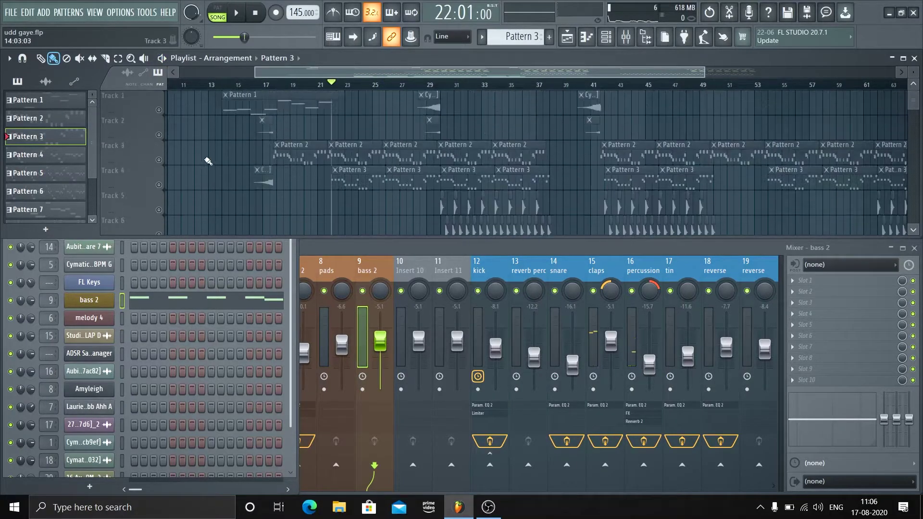
{"action": "scroll", "coordinate": [381, 145], "scroll_direction": "down", "scroll_amount": 5}
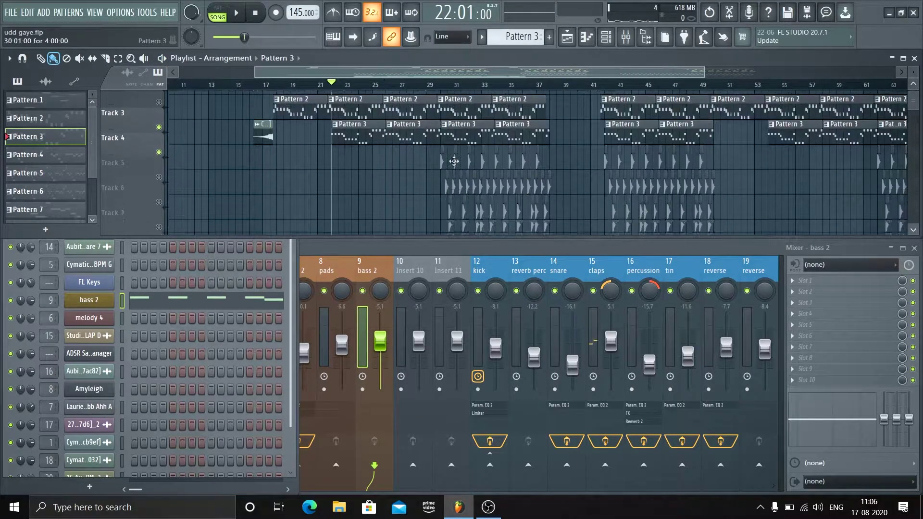
{"action": "scroll", "coordinate": [427, 80], "scroll_direction": "left", "scroll_amount": 2}
{"action": "key", "text": "space"}
Look through the playlist tracks down to the vocal clips and volume automation while the song plays, and stop playback
{"action": "scroll", "coordinate": [481, 139], "scroll_direction": "down", "scroll_amount": 5}
{"action": "scroll", "coordinate": [481, 136], "scroll_direction": "down", "scroll_amount": 3}
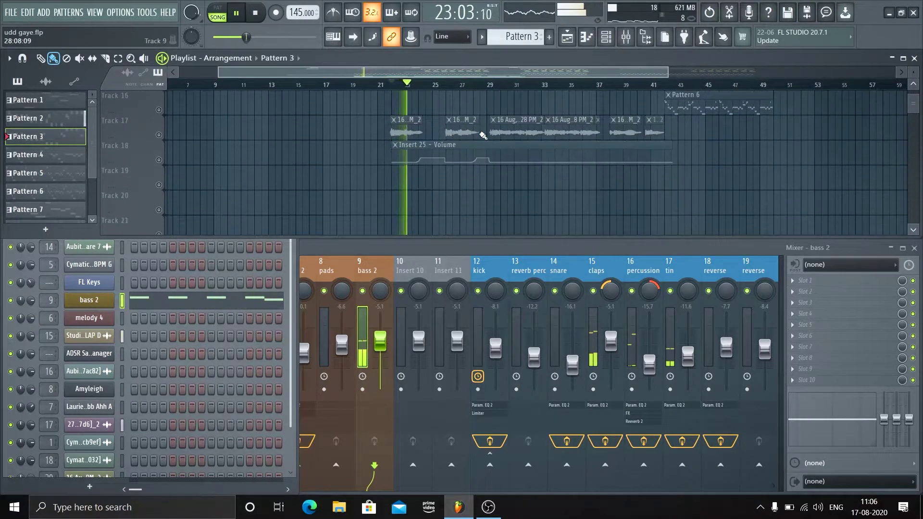
{"action": "scroll", "coordinate": [482, 136], "scroll_direction": "up", "scroll_amount": 6}
{"action": "scroll", "coordinate": [483, 136], "scroll_direction": "down", "scroll_amount": 1}
{"action": "scroll", "coordinate": [483, 136], "scroll_direction": "up", "scroll_amount": 3}
{"action": "scroll", "coordinate": [483, 136], "scroll_direction": "down", "scroll_amount": 3}
{"action": "scroll", "coordinate": [483, 136], "scroll_direction": "up", "scroll_amount": 9}
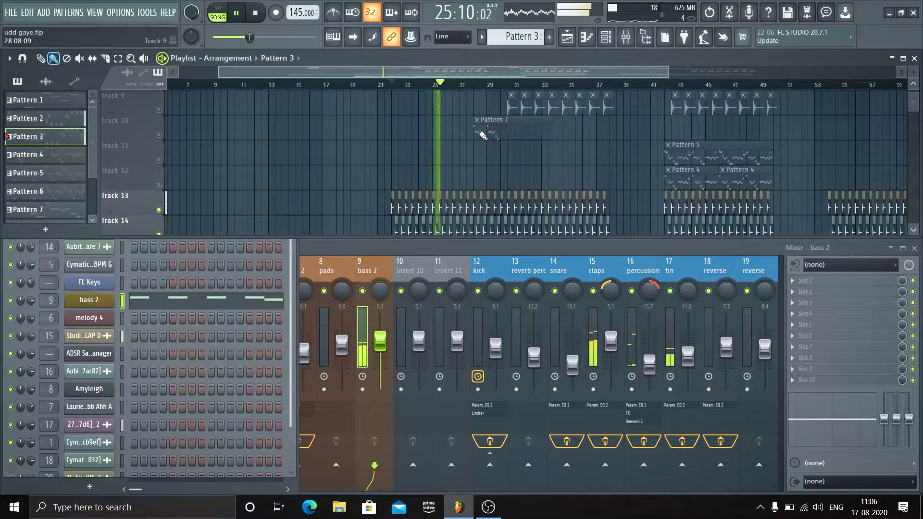
{"action": "scroll", "coordinate": [482, 135], "scroll_direction": "down", "scroll_amount": 5}
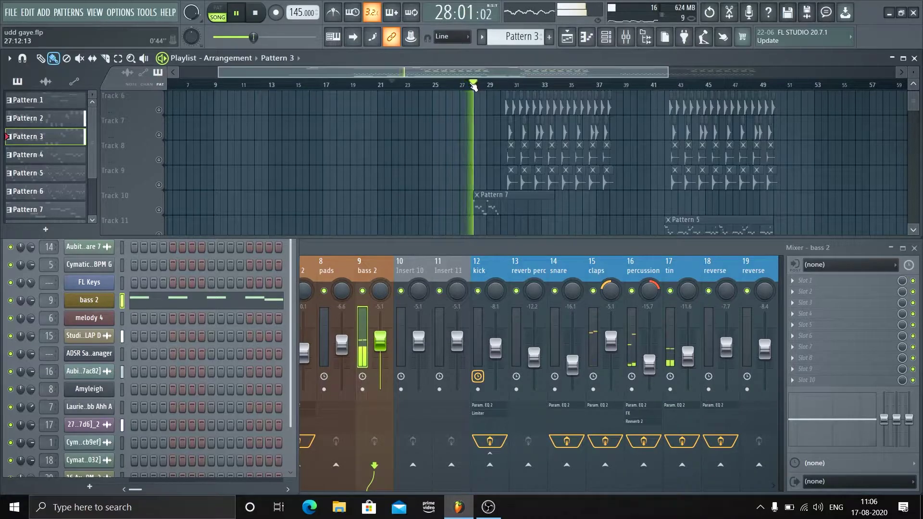
{"action": "key", "text": "space"}
Make all the muted playlist tracks audible again
{"action": "scroll", "coordinate": [451, 139], "scroll_direction": "down", "scroll_amount": 3}
{"action": "scroll", "coordinate": [309, 140], "scroll_direction": "up", "scroll_amount": 8}
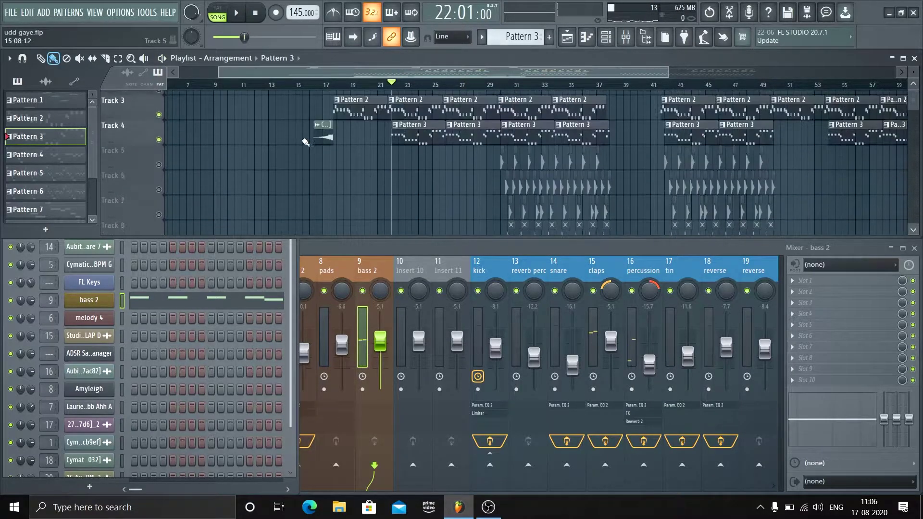
{"action": "scroll", "coordinate": [460, 95], "scroll_direction": "down", "scroll_amount": 4}
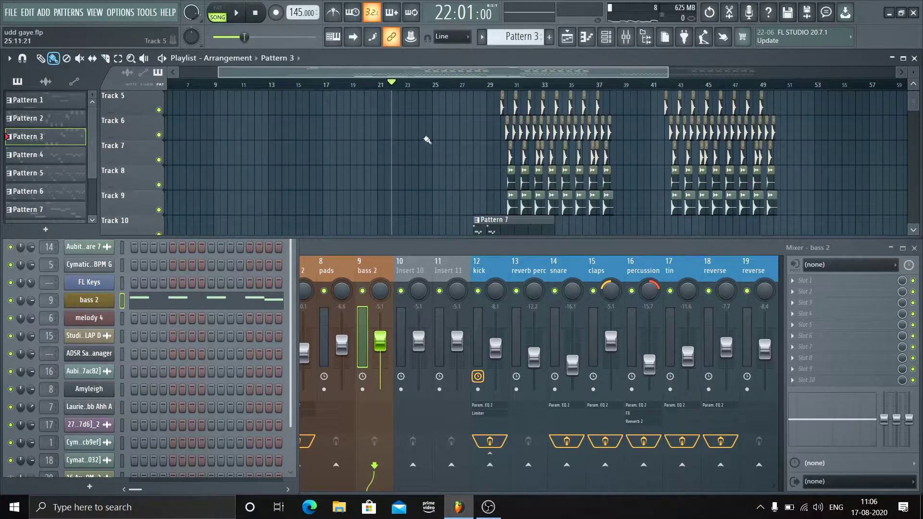
Close the Channel rack and maximize the playlist window
{"action": "left_click", "coordinate": [287, 257]}
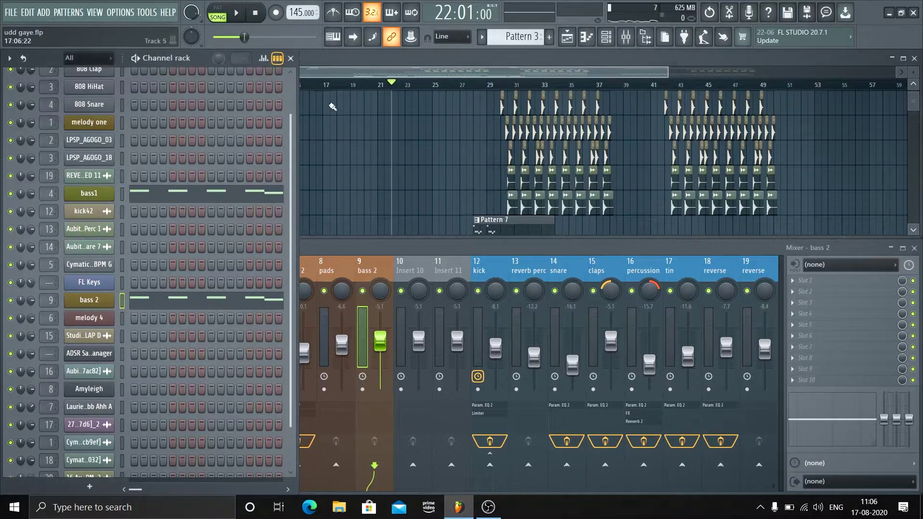
{"action": "left_click", "coordinate": [290, 59]}
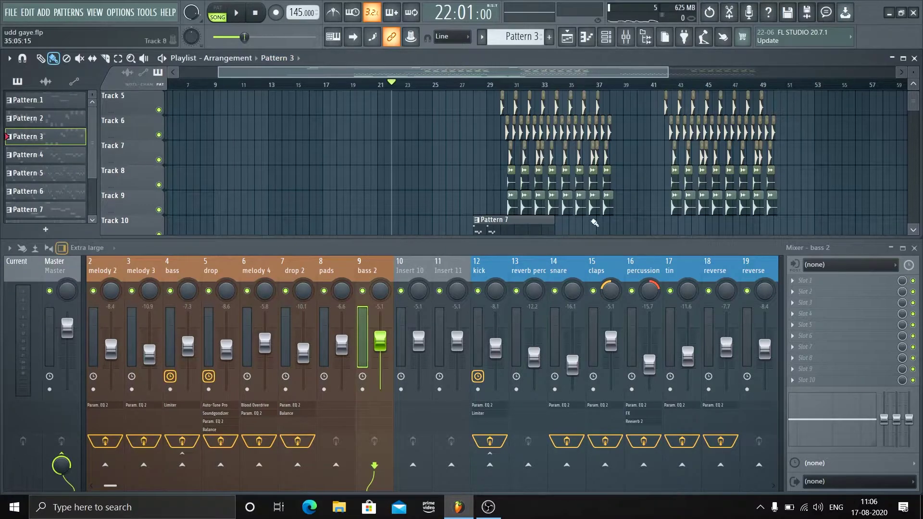
{"action": "left_click", "coordinate": [905, 58]}
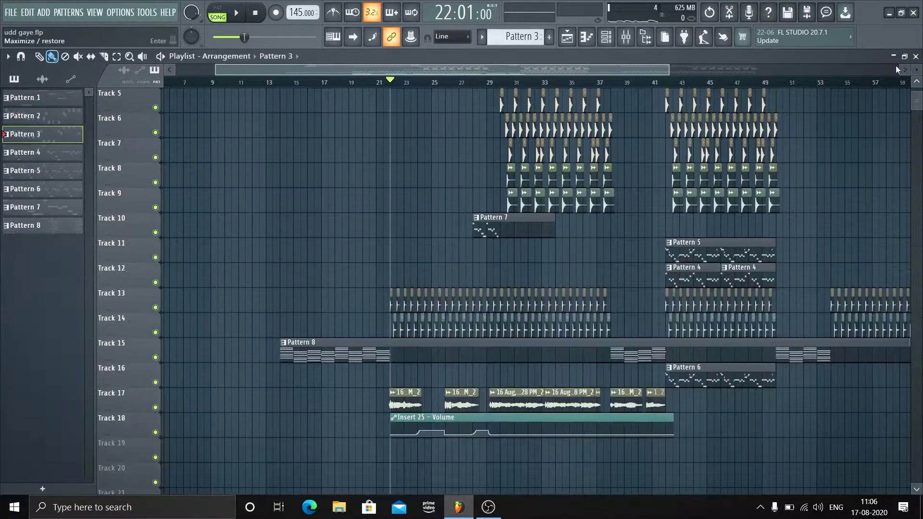
{"action": "scroll", "coordinate": [412, 91], "scroll_direction": "up", "scroll_amount": 3}
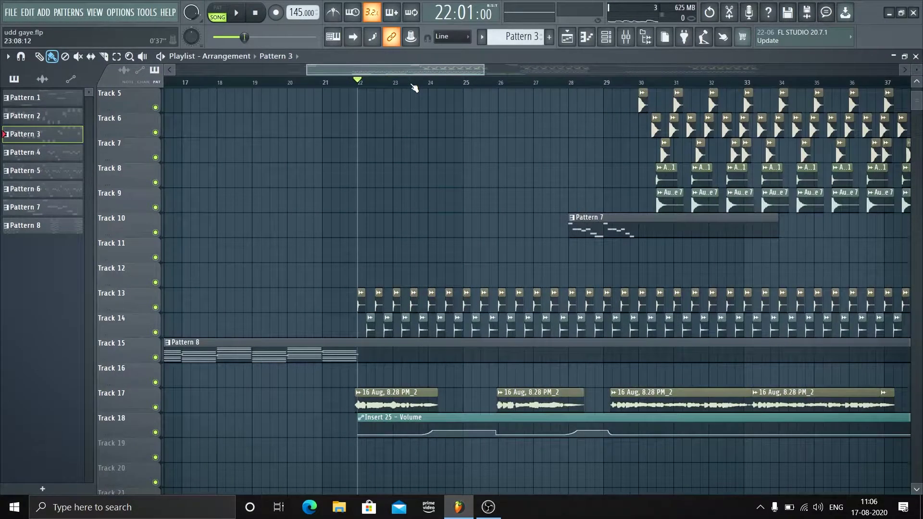
Start song playback from just before bar 22 with all the tracks audible
{"action": "scroll", "coordinate": [413, 89], "scroll_direction": "up", "scroll_amount": 2}
{"action": "left_click", "coordinate": [298, 80]}
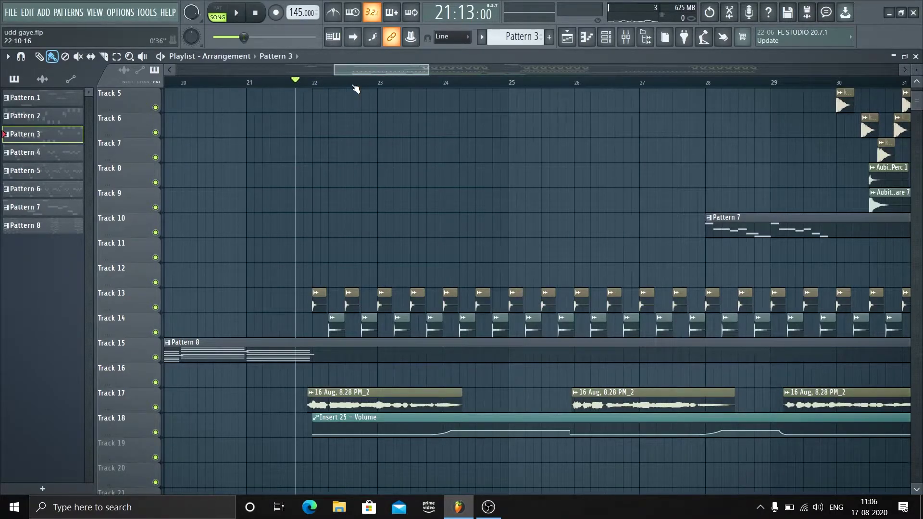
{"action": "scroll", "coordinate": [355, 89], "scroll_direction": "up", "scroll_amount": 1}
{"action": "key", "text": "space"}
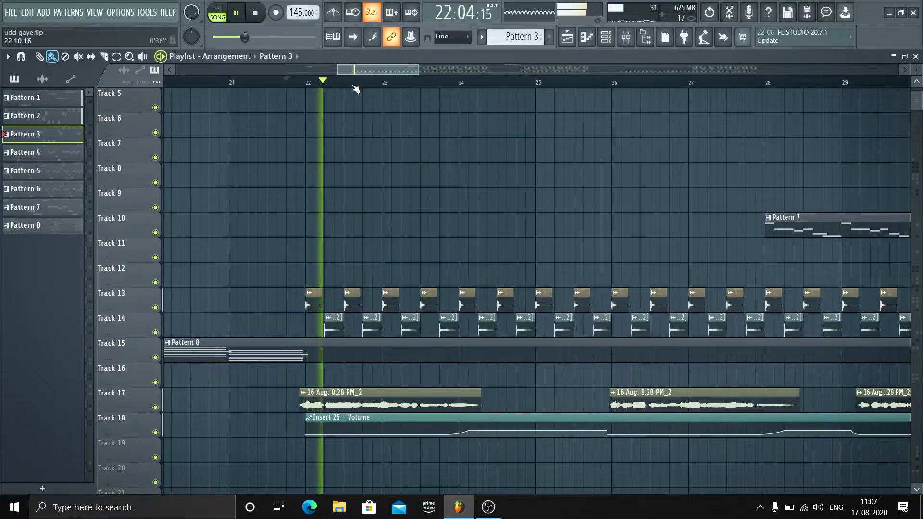
Look over the playlist tracks from the melodies down to the vocals while the song plays, and stop playback
{"action": "scroll", "coordinate": [355, 89], "scroll_direction": "down", "scroll_amount": 3}
{"action": "scroll", "coordinate": [356, 89], "scroll_direction": "down", "scroll_amount": 1}
{"action": "scroll", "coordinate": [402, 169], "scroll_direction": "up", "scroll_amount": 4}
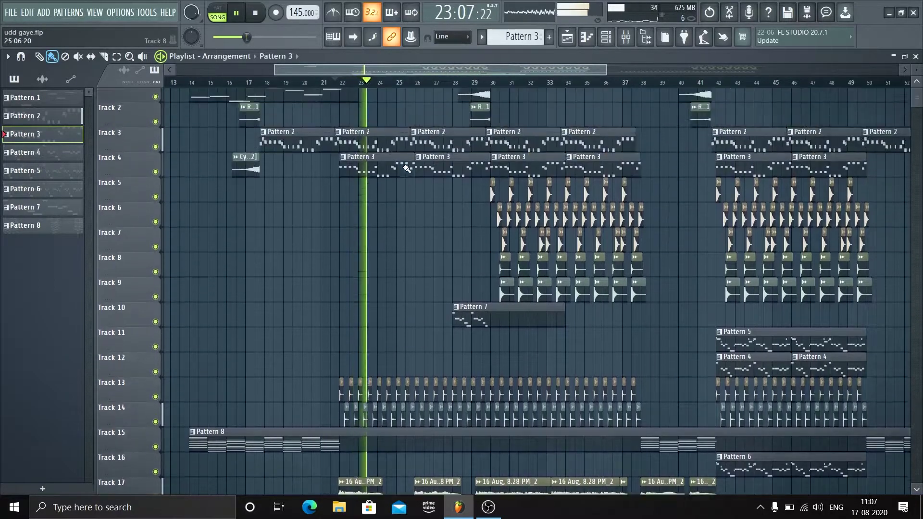
{"action": "scroll", "coordinate": [439, 100], "scroll_direction": "down", "scroll_amount": 2}
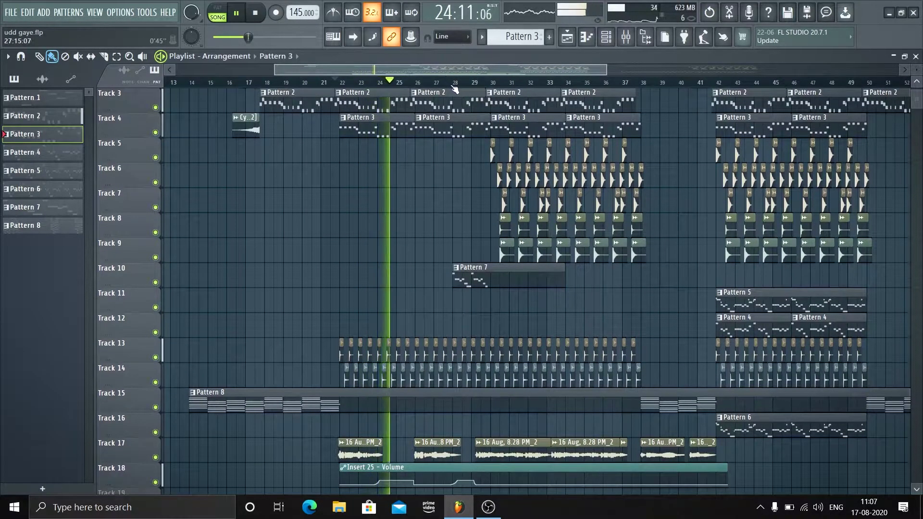
{"action": "scroll", "coordinate": [453, 87], "scroll_direction": "up", "scroll_amount": 2}
{"action": "scroll", "coordinate": [453, 88], "scroll_direction": "up", "scroll_amount": 1}
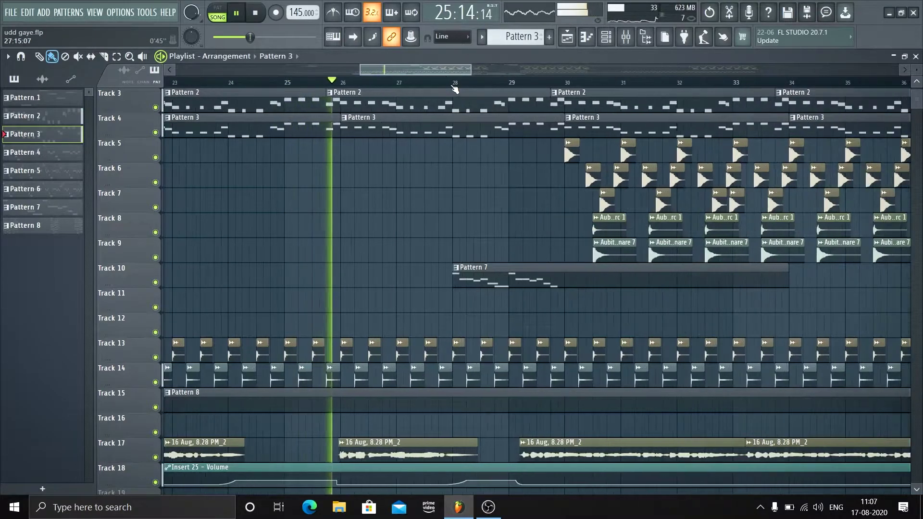
{"action": "scroll", "coordinate": [454, 89], "scroll_direction": "down", "scroll_amount": 1}
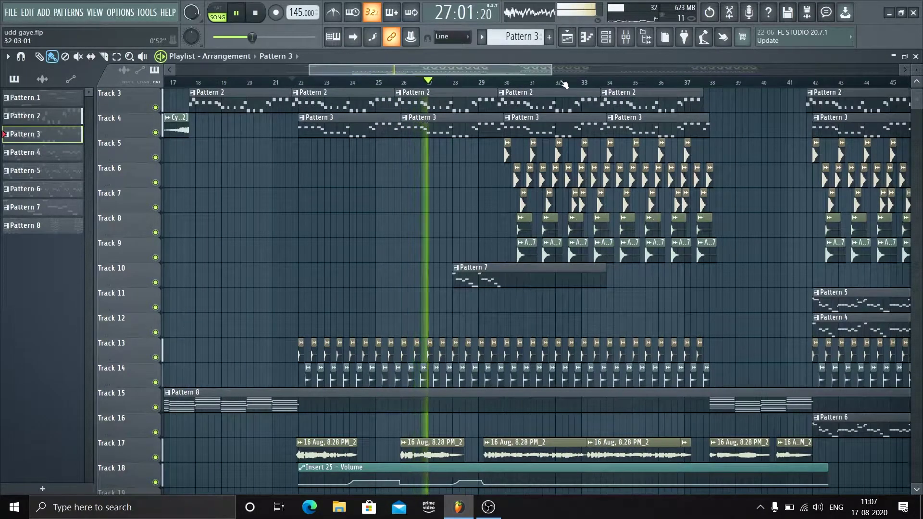
{"action": "scroll", "coordinate": [416, 82], "scroll_direction": "down", "scroll_amount": 1}
{"action": "scroll", "coordinate": [415, 82], "scroll_direction": "up", "scroll_amount": 1}
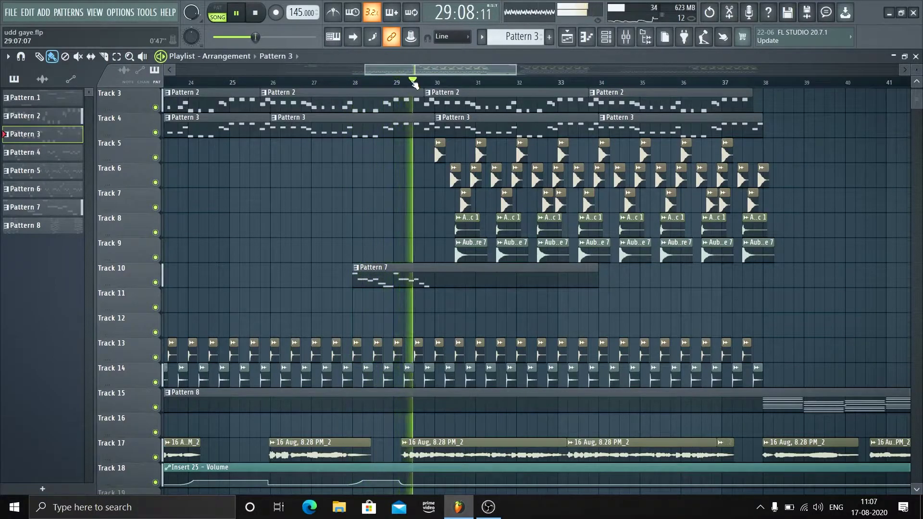
{"action": "key", "text": "space"}
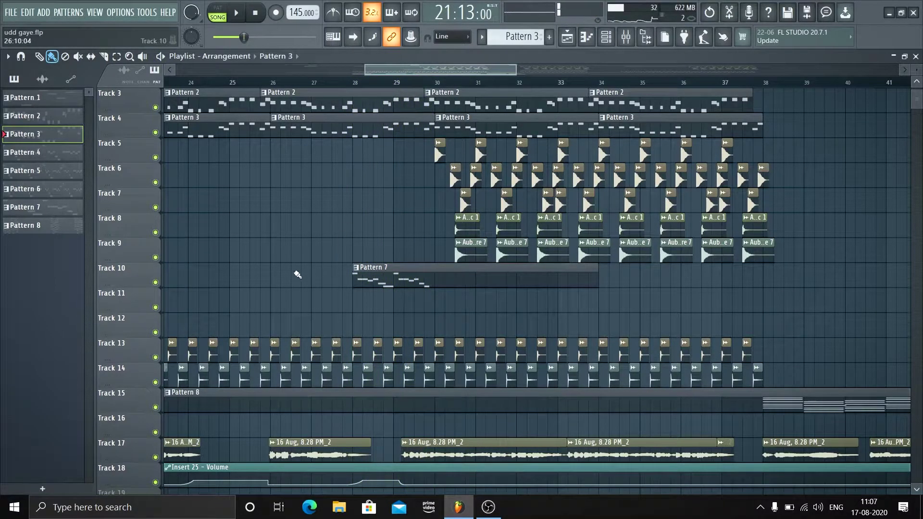
Shorten the Pattern 7 clip on Track 10 to two bars so it ends at bar 30
{"action": "scroll", "coordinate": [453, 82], "scroll_direction": "down", "scroll_amount": 1}
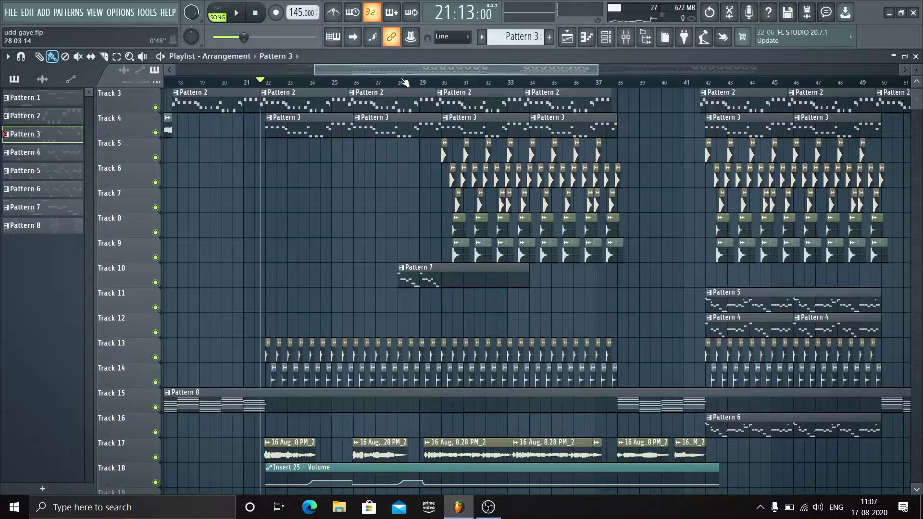
{"action": "scroll", "coordinate": [394, 87], "scroll_direction": "up", "scroll_amount": 1}
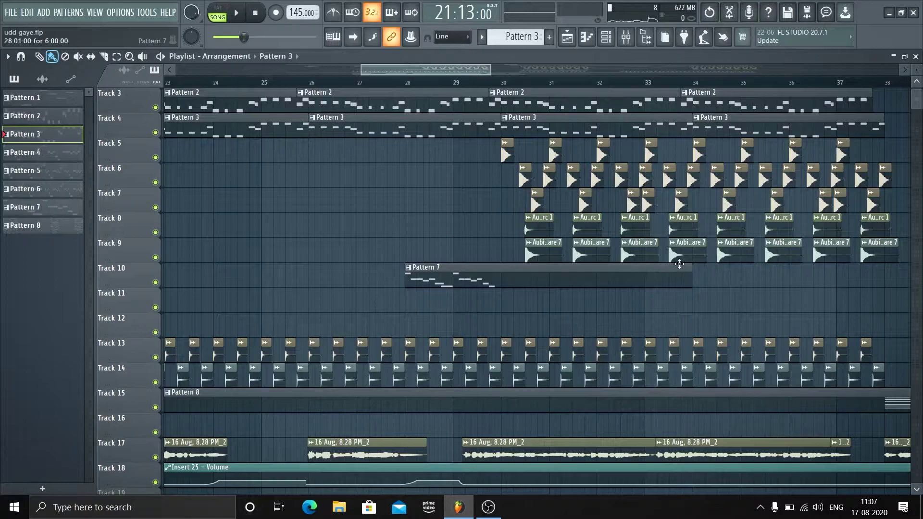
{"action": "left_click_drag", "start_coordinate": [688, 264], "coordinate": [500, 265]}
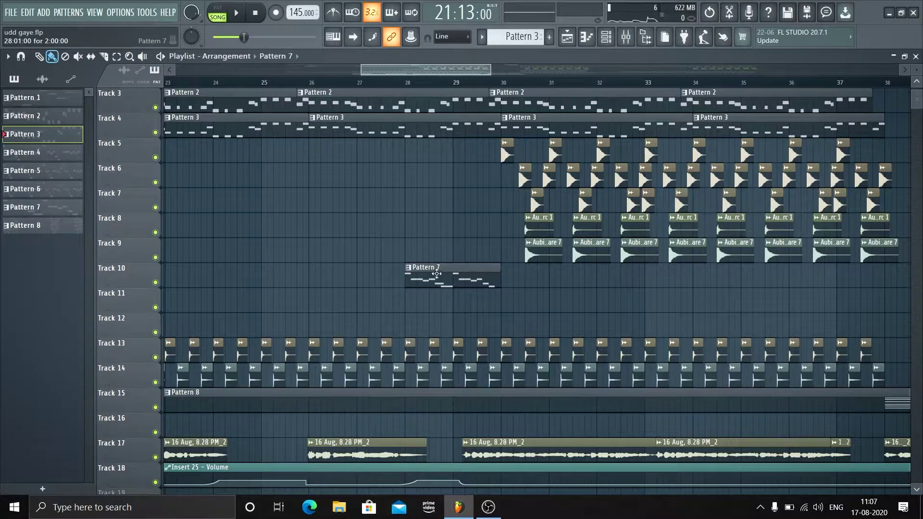
Solo Track 10, play Pattern 7 from just before bar 28, and stop playback
{"action": "right_click", "coordinate": [155, 283]}
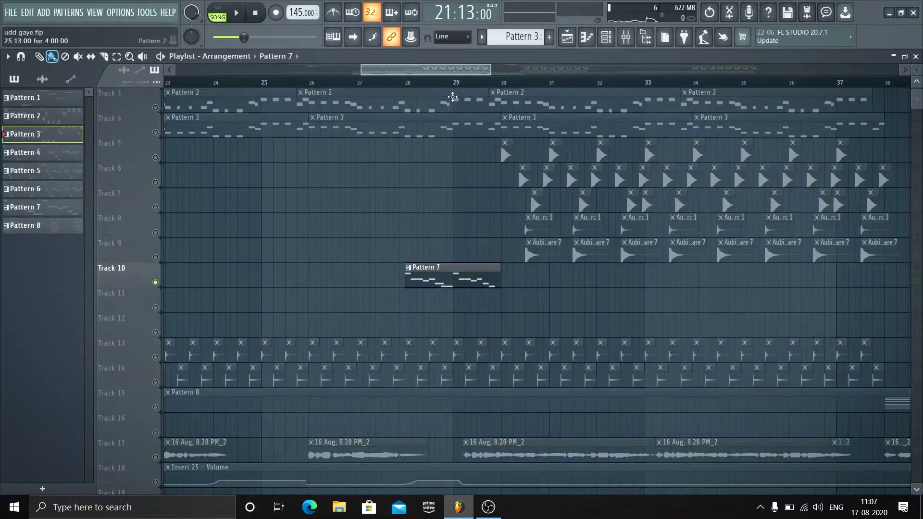
{"action": "left_click", "coordinate": [405, 84]}
{"action": "key", "text": "space"}
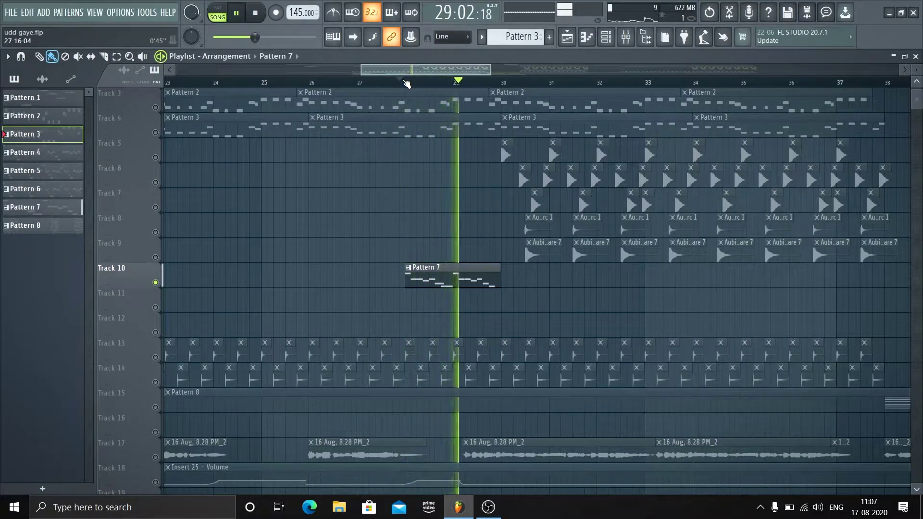
{"action": "key", "text": "space"}
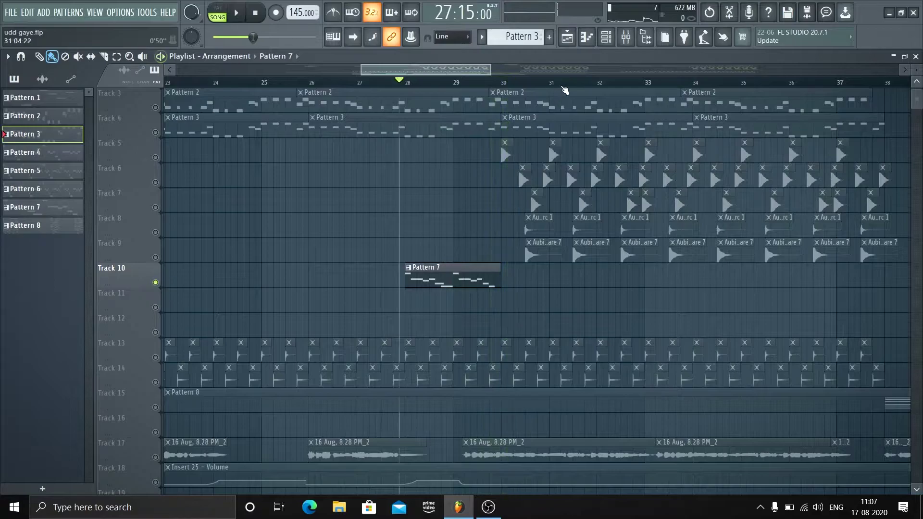
Examine Pattern 7's melody 4 notes and their velocities in the piano roll, and return to the playlist
{"action": "double_click", "coordinate": [457, 272]}
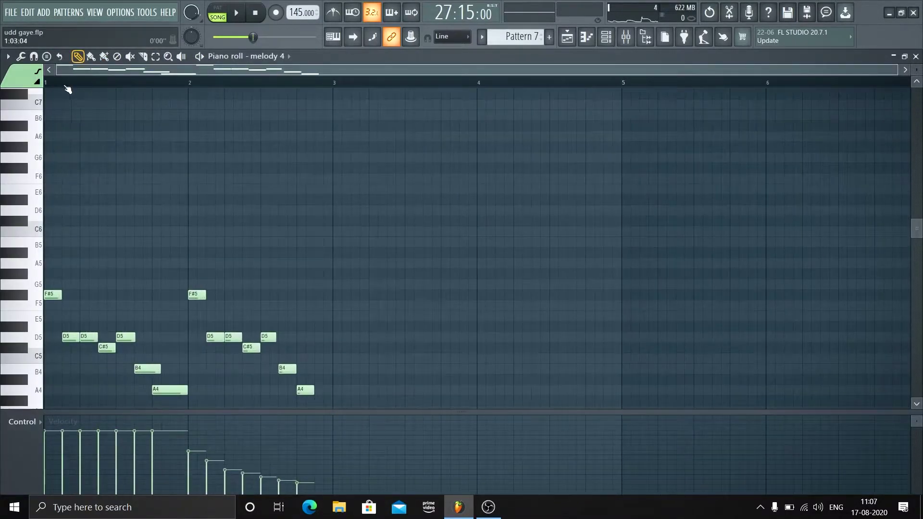
{"action": "scroll", "coordinate": [72, 89], "scroll_direction": "up", "scroll_amount": 2}
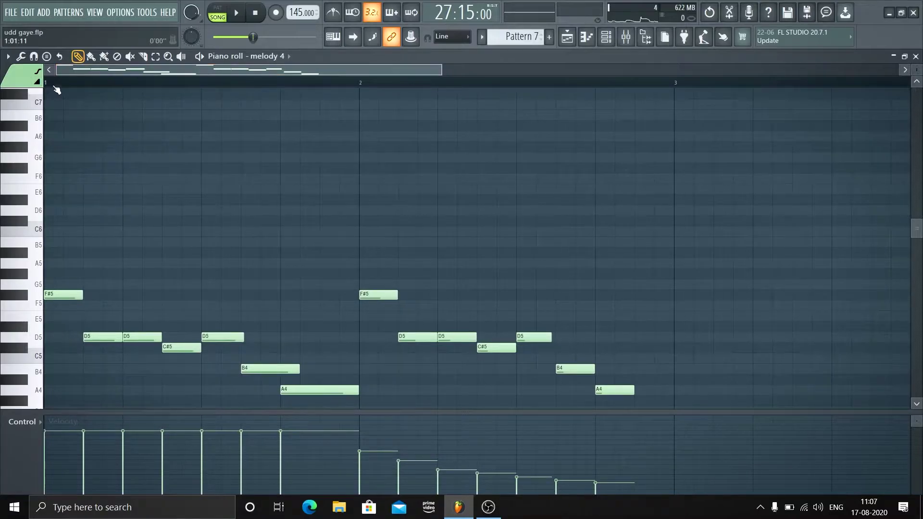
{"action": "scroll", "coordinate": [370, 236], "scroll_direction": "down", "scroll_amount": 3}
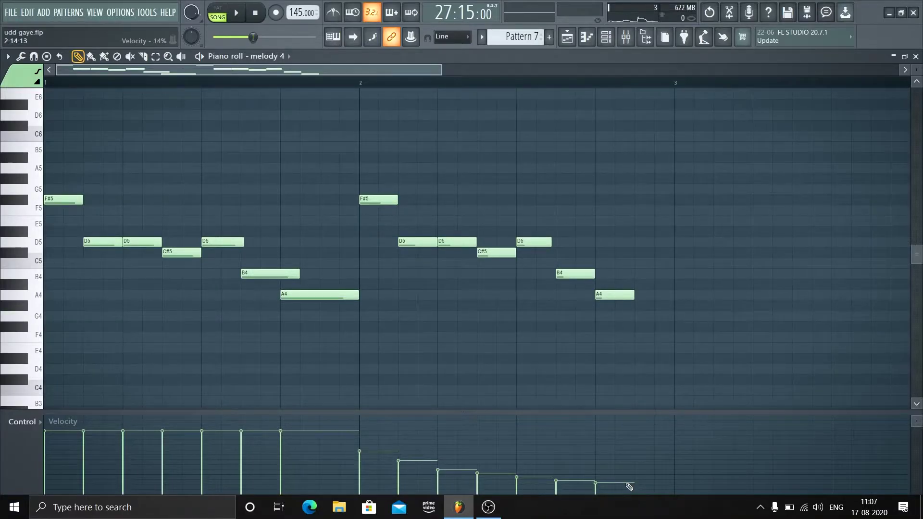
{"action": "left_click", "coordinate": [915, 56]}
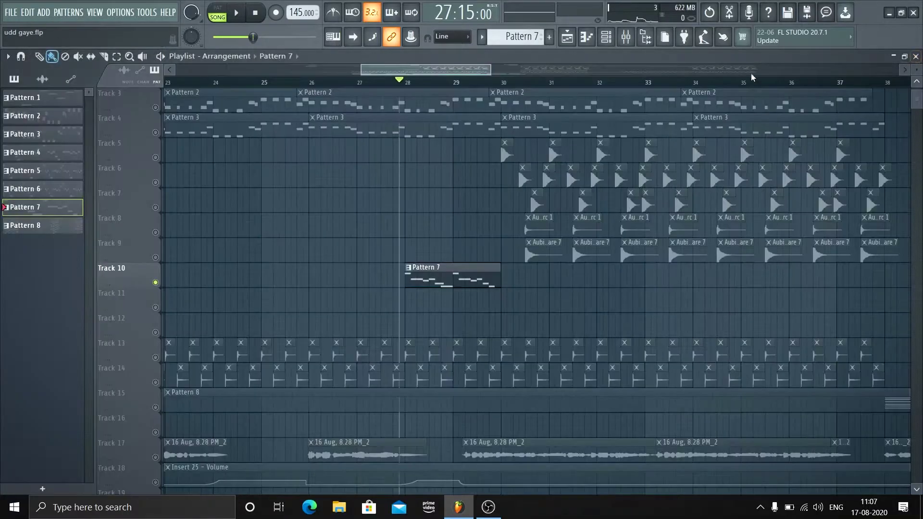
Show the Channel rack and open the melody 4 channel's GMS synthesizer, moving its window higher over the playlist
{"action": "left_click", "coordinate": [607, 36]}
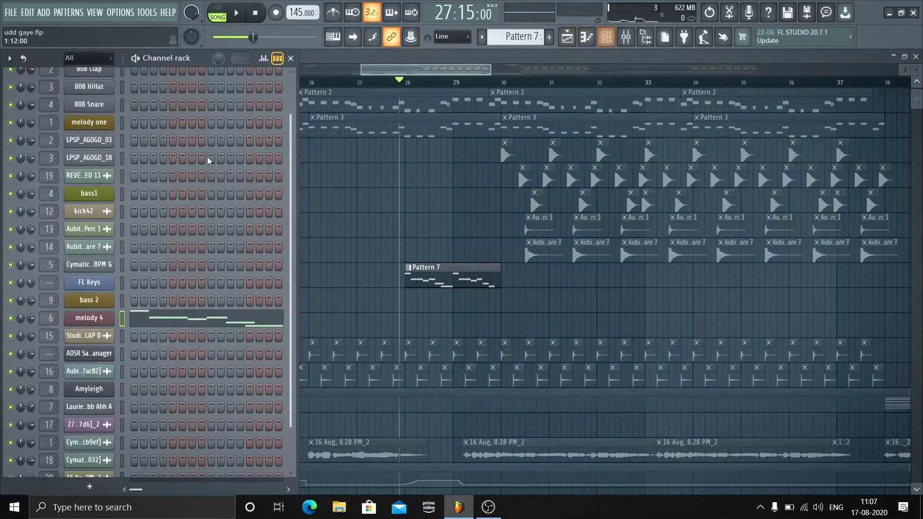
{"action": "scroll", "coordinate": [179, 249], "scroll_direction": "up", "scroll_amount": 2}
{"action": "scroll", "coordinate": [178, 250], "scroll_direction": "down", "scroll_amount": 2}
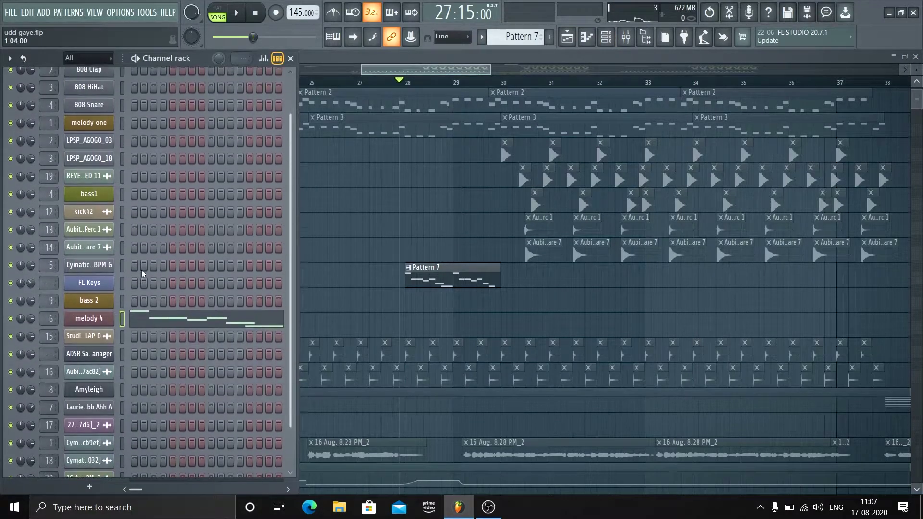
{"action": "left_click", "coordinate": [84, 319]}
{"action": "left_click_drag", "start_coordinate": [483, 258], "coordinate": [510, 186]}
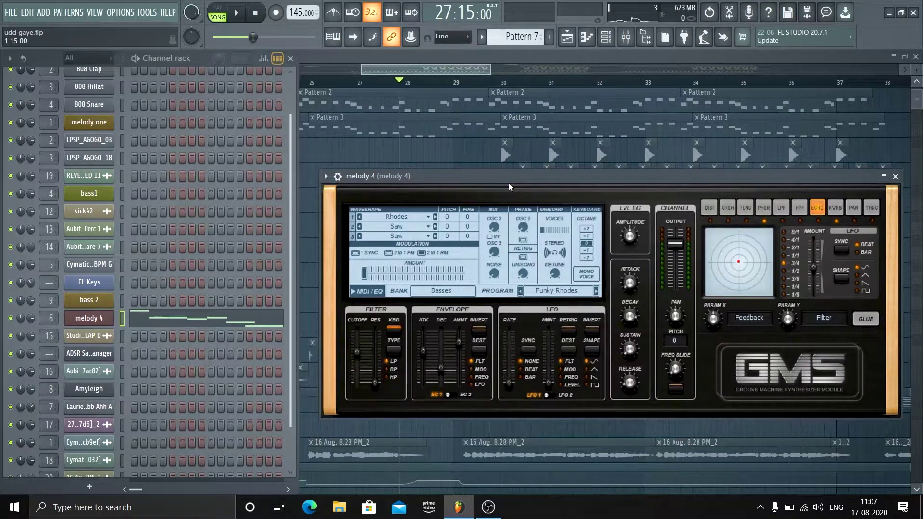
{"action": "left_click_drag", "start_coordinate": [509, 184], "coordinate": [498, 142]}
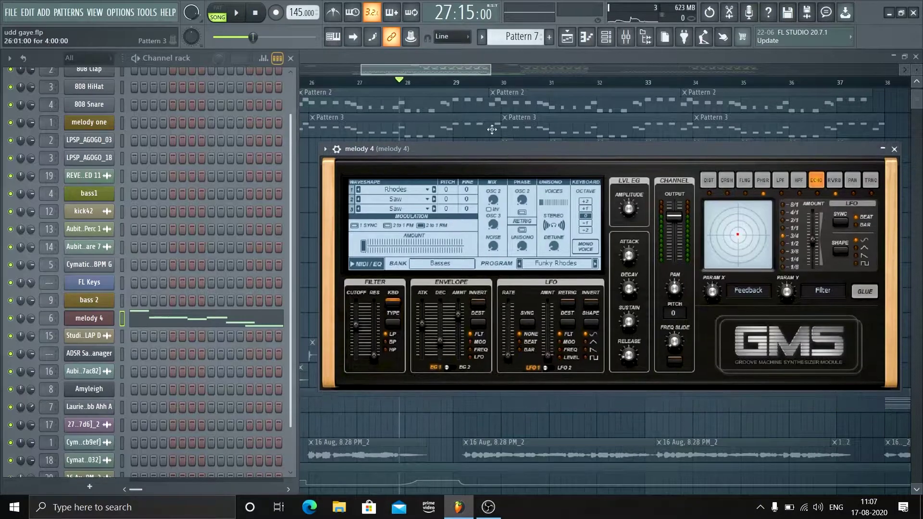
Switch to pattern mode and play Pattern 7 with the melody 4 synthesizer showing, and stop playback
{"action": "left_click", "coordinate": [217, 12]}
{"action": "key", "text": "space"}
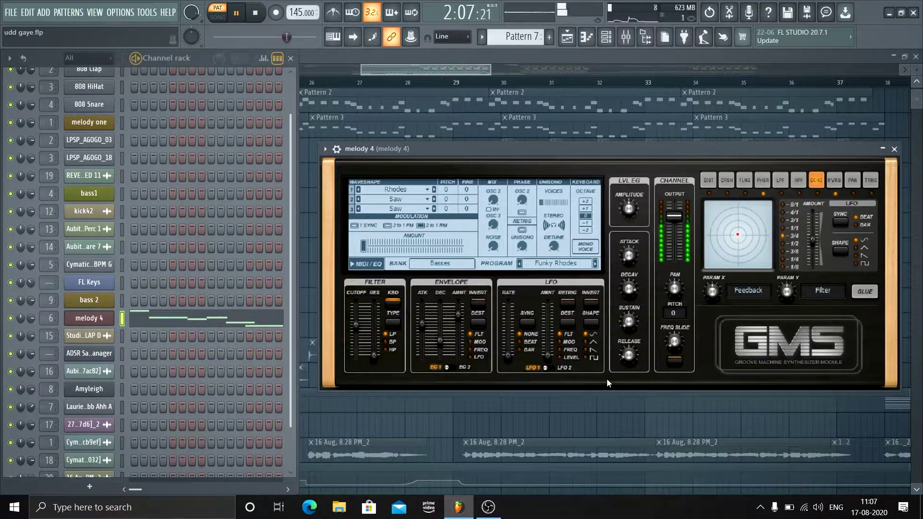
{"action": "scroll", "coordinate": [186, 284], "scroll_direction": "up", "scroll_amount": 2}
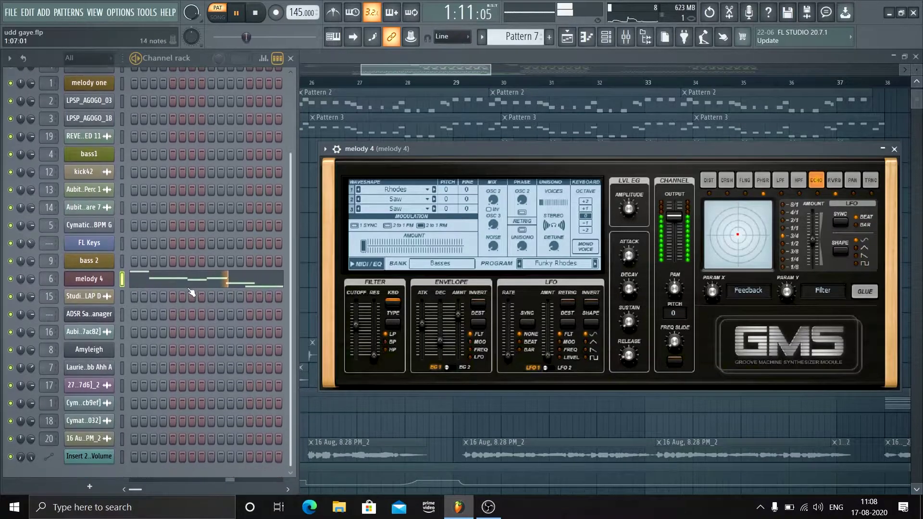
{"action": "scroll", "coordinate": [186, 285], "scroll_direction": "up", "scroll_amount": 1}
{"action": "key", "text": "space"}
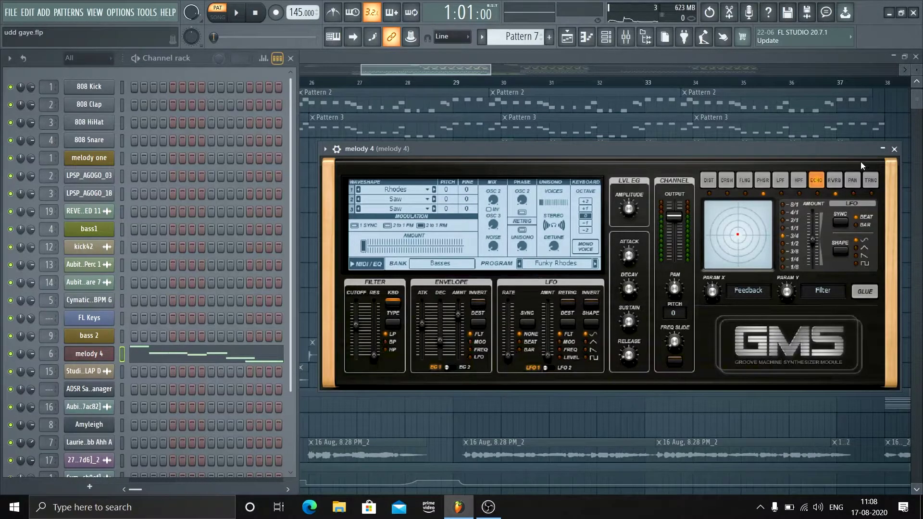
Hide the melody 4 synthesizer, bring the playlist to the front and make all tracks audible again
{"action": "left_click", "coordinate": [883, 150]}
{"action": "left_click", "coordinate": [633, 61]}
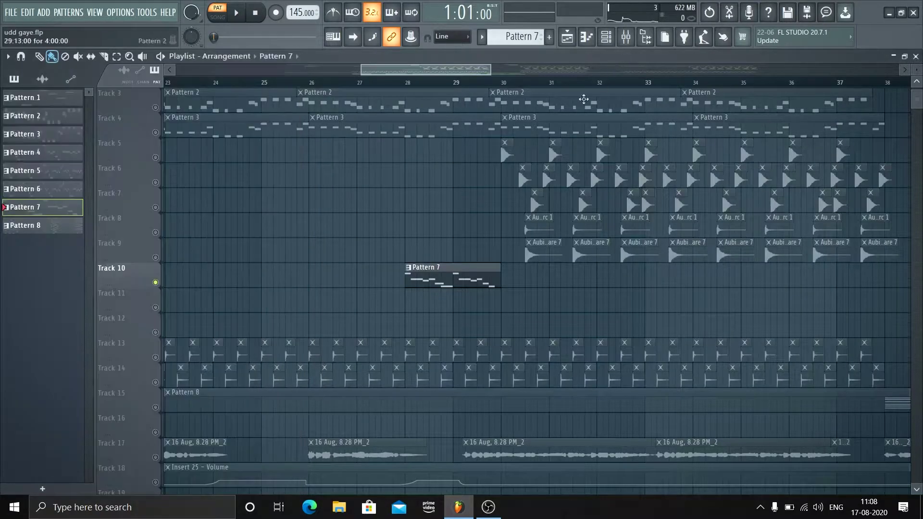
{"action": "left_click", "coordinate": [156, 282], "text": "ctrl"}
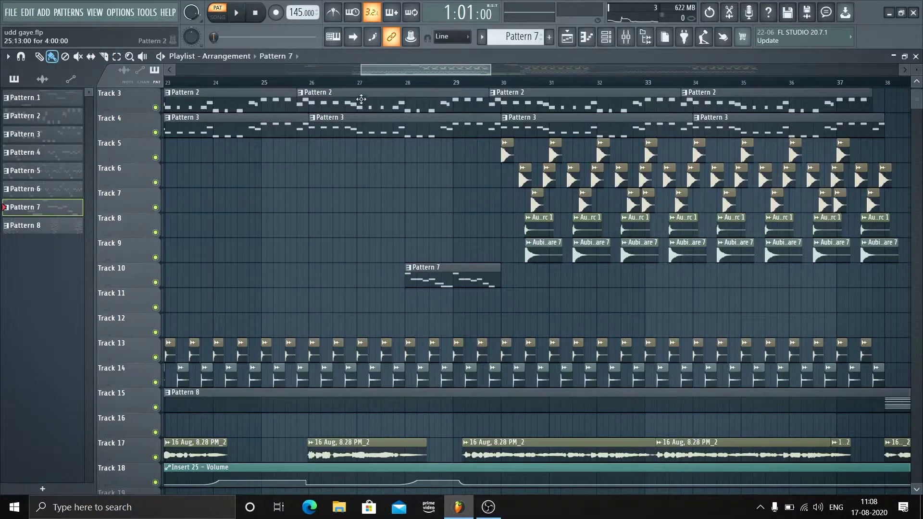
Play the full arrangement in song mode from bar 27 to hear Pattern 7 enter, and stop playback
{"action": "left_click", "coordinate": [358, 84]}
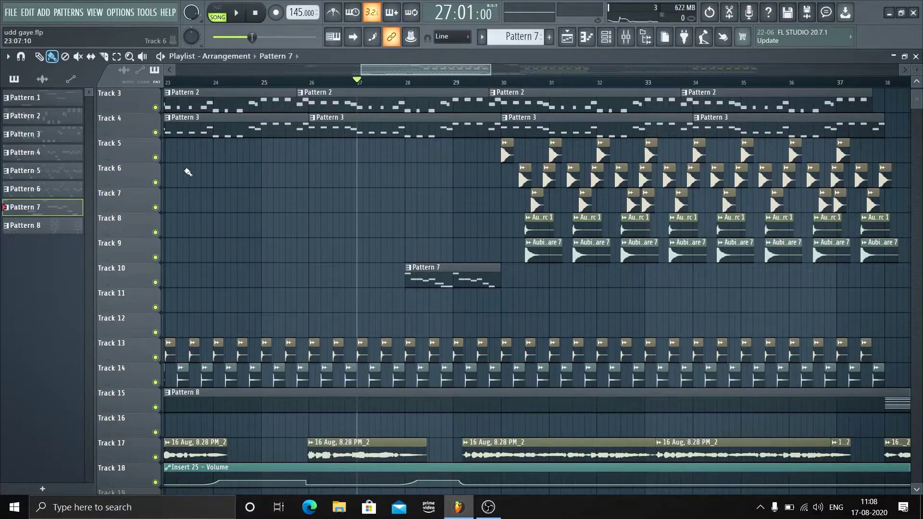
{"action": "key", "text": "space"}
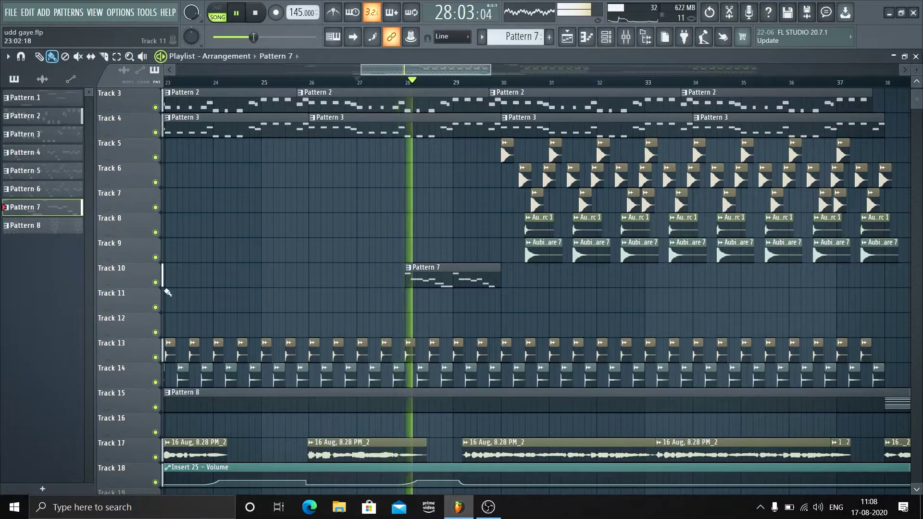
{"action": "key", "text": "space"}
Look over the whole arrangement to examine how the risers, melodies, drums and bass sections are laid out
{"action": "scroll", "coordinate": [616, 259], "scroll_direction": "down", "scroll_amount": 5}
{"action": "scroll", "coordinate": [612, 259], "scroll_direction": "up", "scroll_amount": 7}
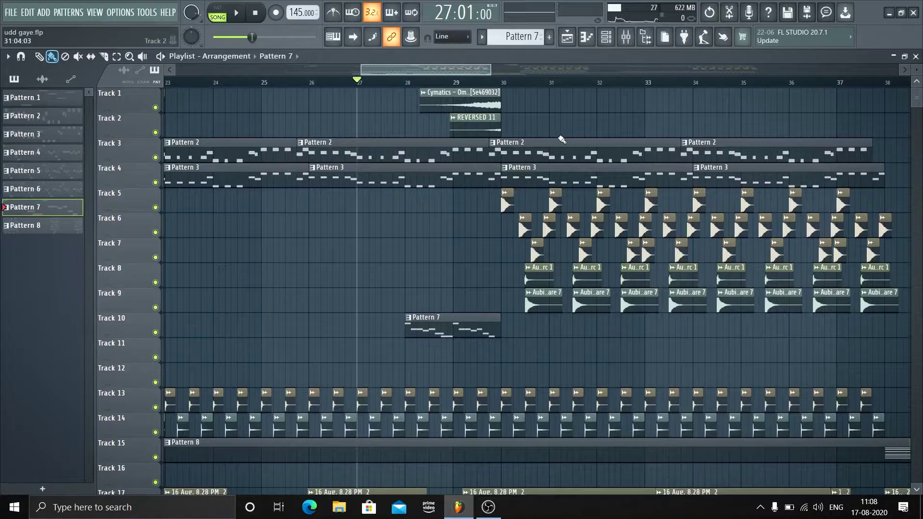
{"action": "scroll", "coordinate": [516, 74], "scroll_direction": "up", "scroll_amount": 2}
{"action": "scroll", "coordinate": [515, 74], "scroll_direction": "down", "scroll_amount": 2}
{"action": "scroll", "coordinate": [484, 82], "scroll_direction": "up", "scroll_amount": 2}
{"action": "scroll", "coordinate": [483, 83], "scroll_direction": "down", "scroll_amount": 1}
{"action": "scroll", "coordinate": [484, 82], "scroll_direction": "up", "scroll_amount": 1}
{"action": "scroll", "coordinate": [484, 83], "scroll_direction": "down", "scroll_amount": 1}
{"action": "scroll", "coordinate": [484, 82], "scroll_direction": "down", "scroll_amount": 4}
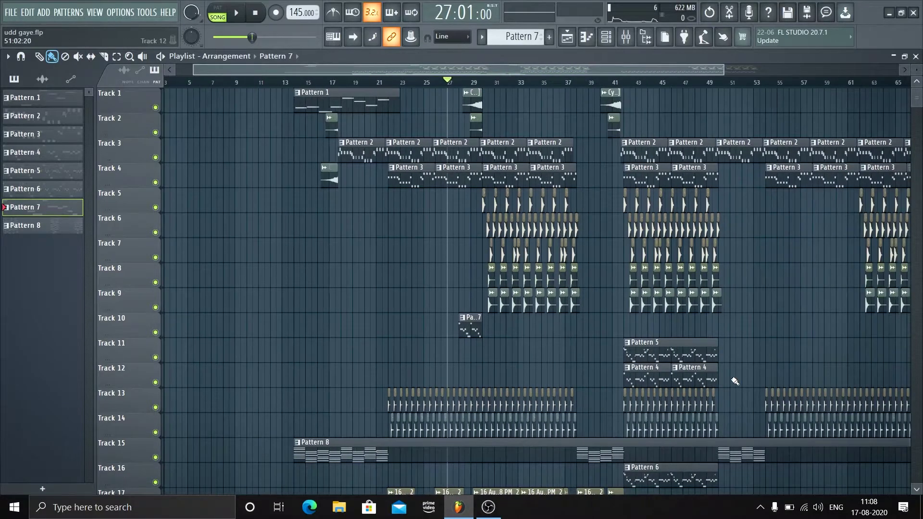
{"action": "scroll", "coordinate": [679, 362], "scroll_direction": "down", "scroll_amount": 5}
{"action": "scroll", "coordinate": [679, 363], "scroll_direction": "up", "scroll_amount": 5}
Isolate the kick clips on Tracks 5, 6 and 7, play them from just before bar 30, and stop playback
{"action": "scroll", "coordinate": [538, 90], "scroll_direction": "up", "scroll_amount": 4}
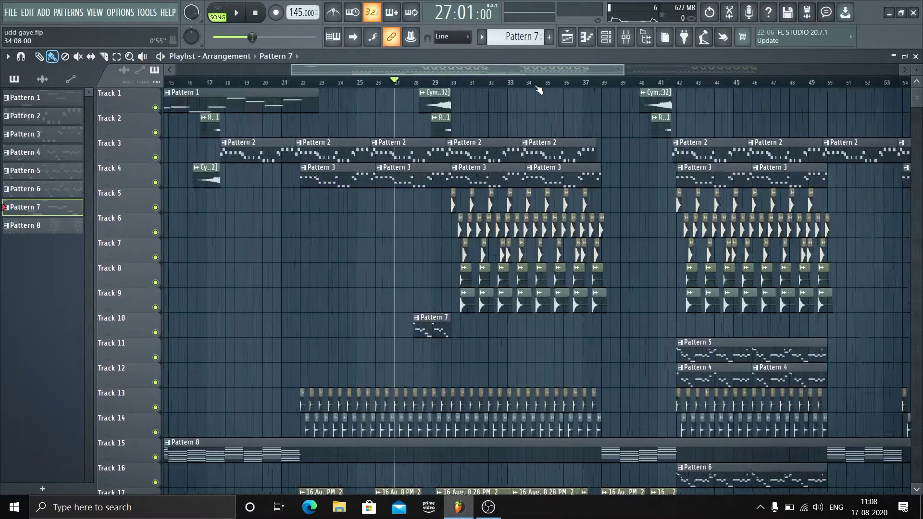
{"action": "scroll", "coordinate": [313, 83], "scroll_direction": "up", "scroll_amount": 2}
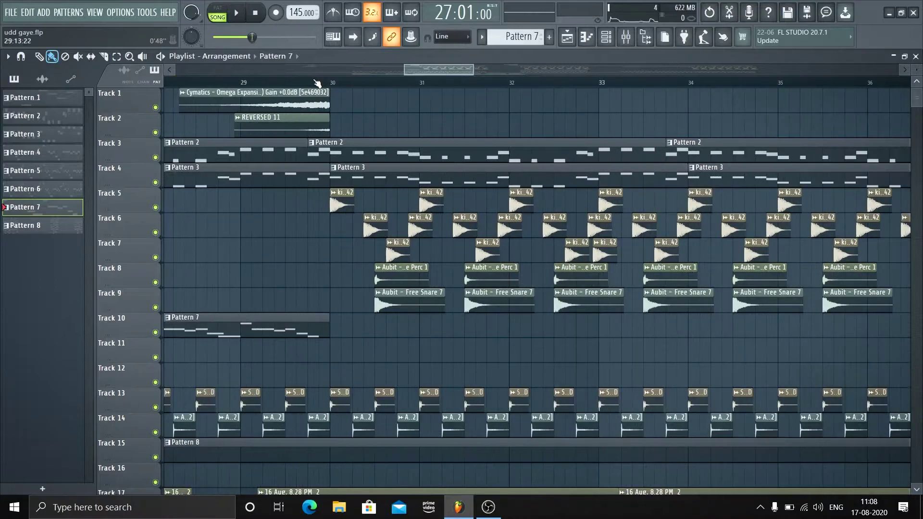
{"action": "left_click", "coordinate": [320, 82]}
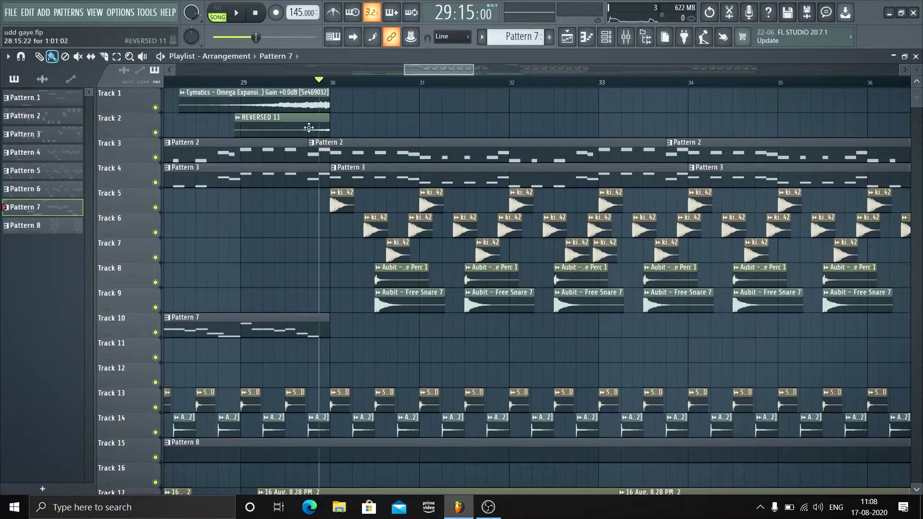
{"action": "right_click", "coordinate": [155, 208]}
{"action": "left_click", "coordinate": [155, 232]}
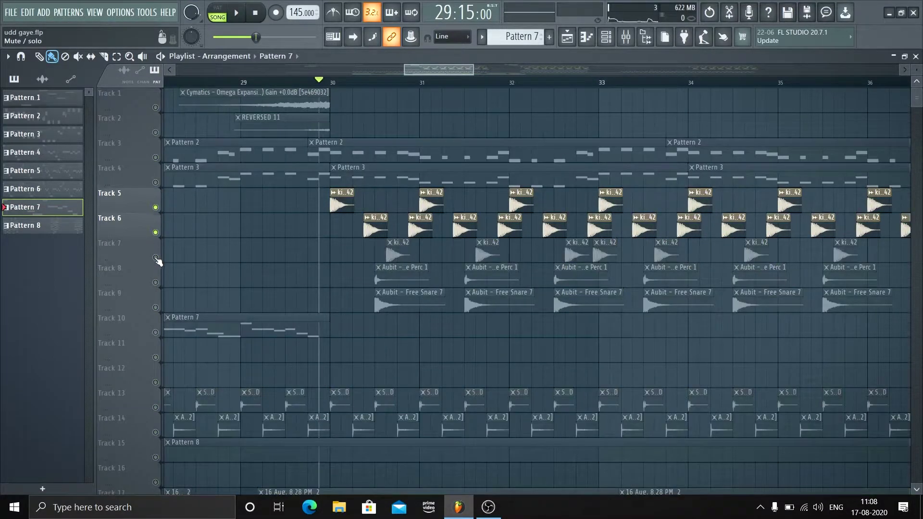
{"action": "left_click", "coordinate": [156, 257]}
{"action": "key", "text": "space"}
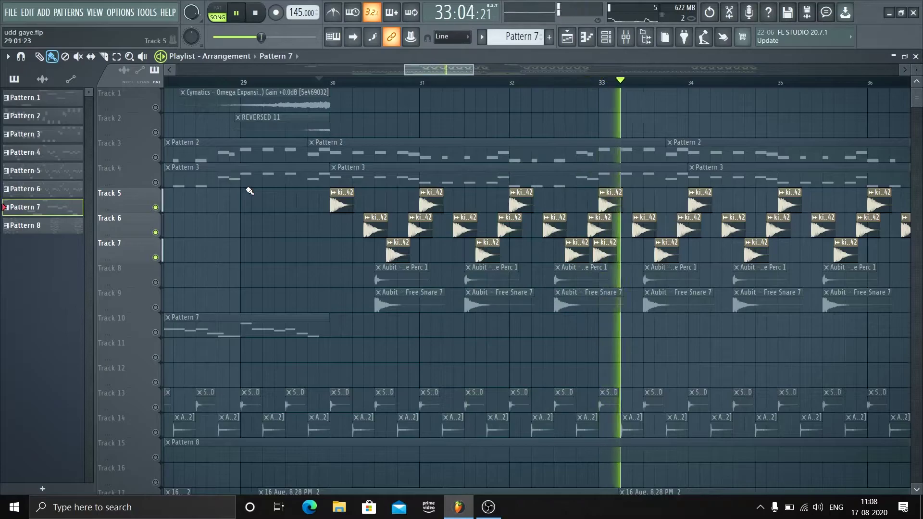
{"action": "key", "text": "space"}
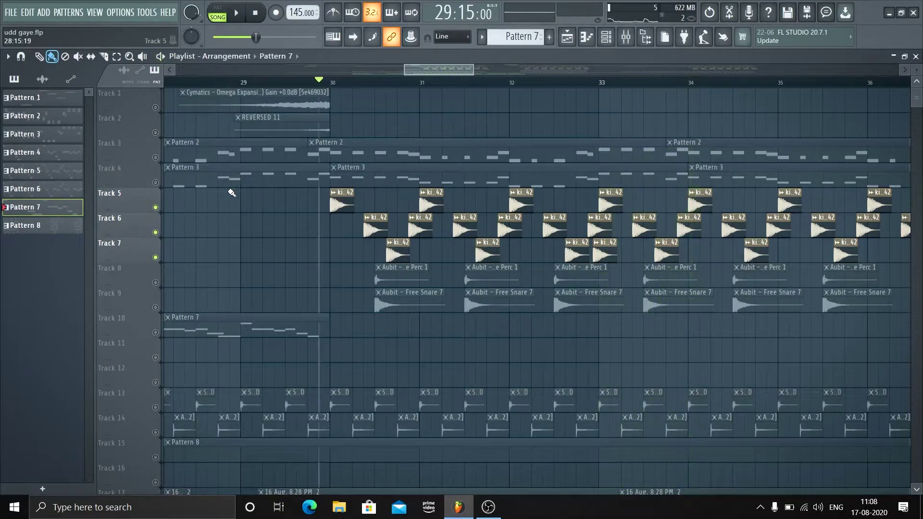
Make the percussion and snare on Tracks 8 and 9 audible as well, play them with the kicks, and stop playback
{"action": "left_click", "coordinate": [156, 282]}
{"action": "left_click", "coordinate": [155, 307]}
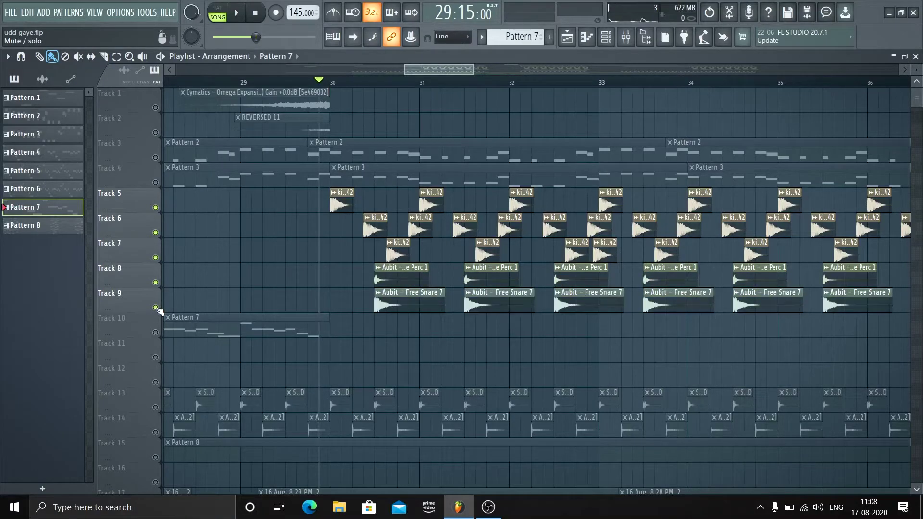
{"action": "key", "text": "space"}
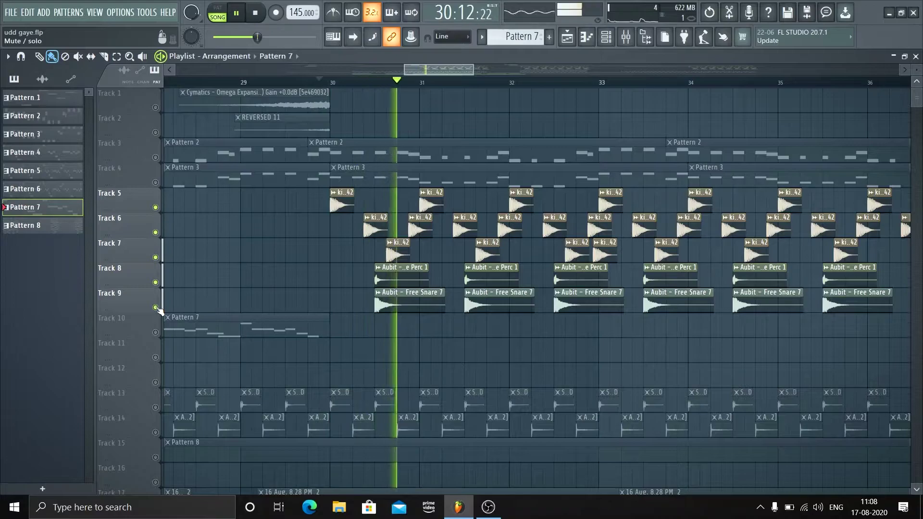
{"action": "scroll", "coordinate": [336, 291], "scroll_direction": "down", "scroll_amount": 4}
{"action": "scroll", "coordinate": [336, 291], "scroll_direction": "down", "scroll_amount": 4}
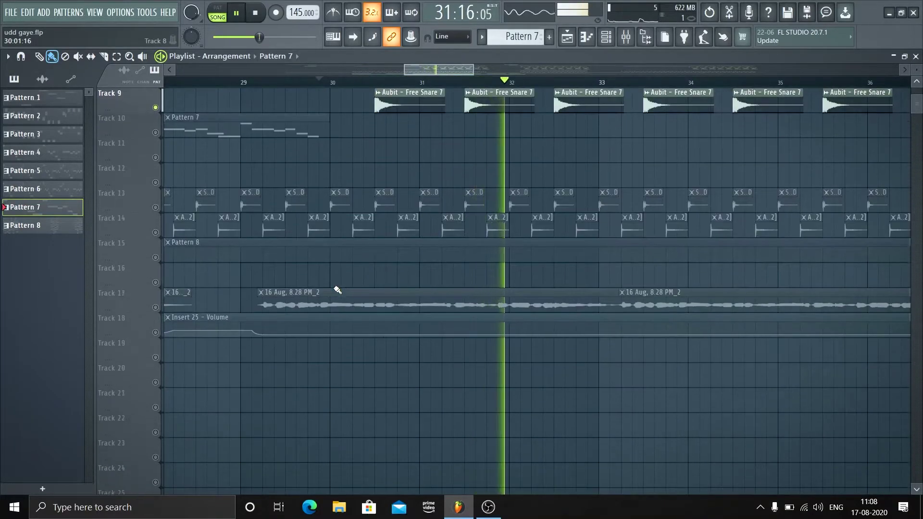
{"action": "scroll", "coordinate": [337, 290], "scroll_direction": "up", "scroll_amount": 5}
{"action": "scroll", "coordinate": [337, 289], "scroll_direction": "up", "scroll_amount": 3}
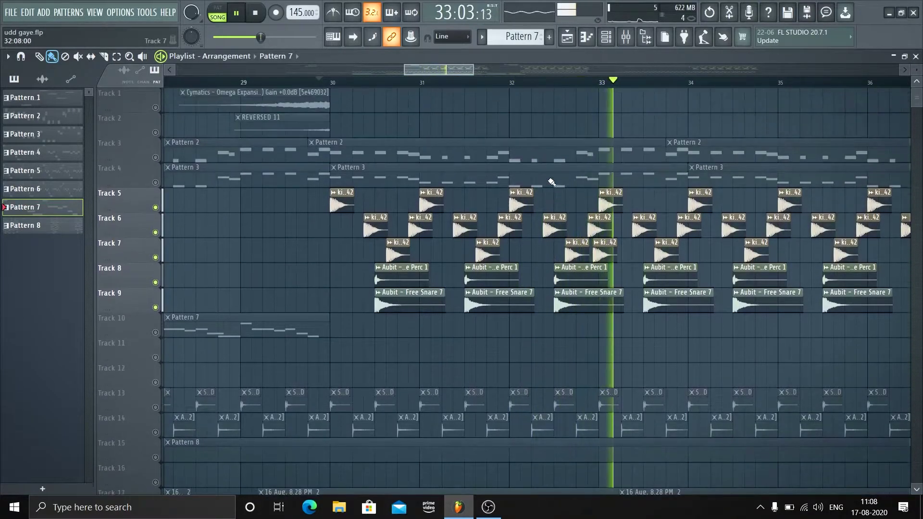
{"action": "scroll", "coordinate": [542, 180], "scroll_direction": "down", "scroll_amount": 4}
{"action": "key", "text": "space"}
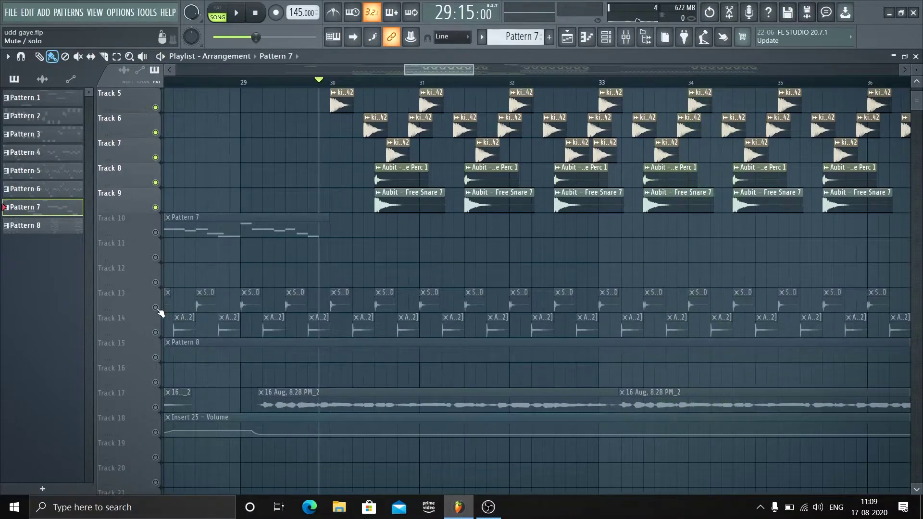
Add Tracks 13 and 14 to the audible drum layers, play the combined drums from just before bar 30, and stop playback
{"action": "left_click", "coordinate": [155, 307]}
{"action": "left_click", "coordinate": [155, 332]}
{"action": "scroll", "coordinate": [343, 82], "scroll_direction": "up", "scroll_amount": 3}
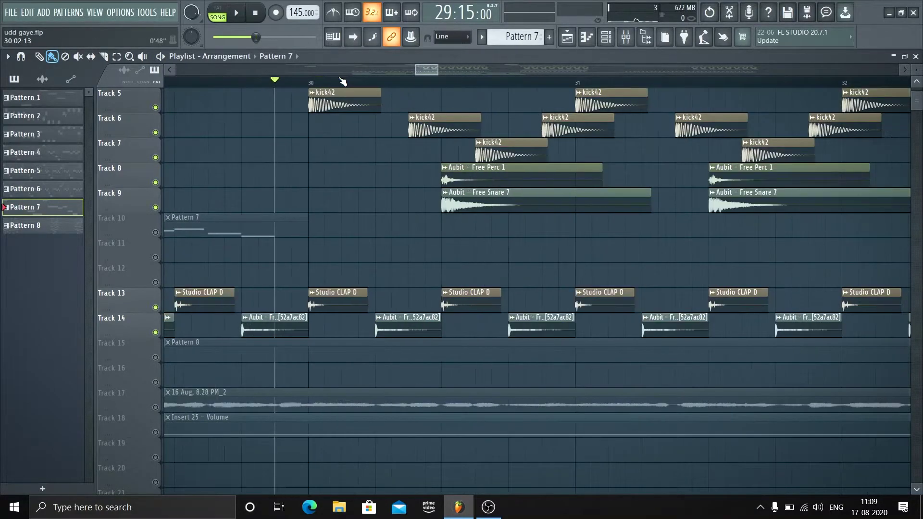
{"action": "scroll", "coordinate": [343, 82], "scroll_direction": "down", "scroll_amount": 2}
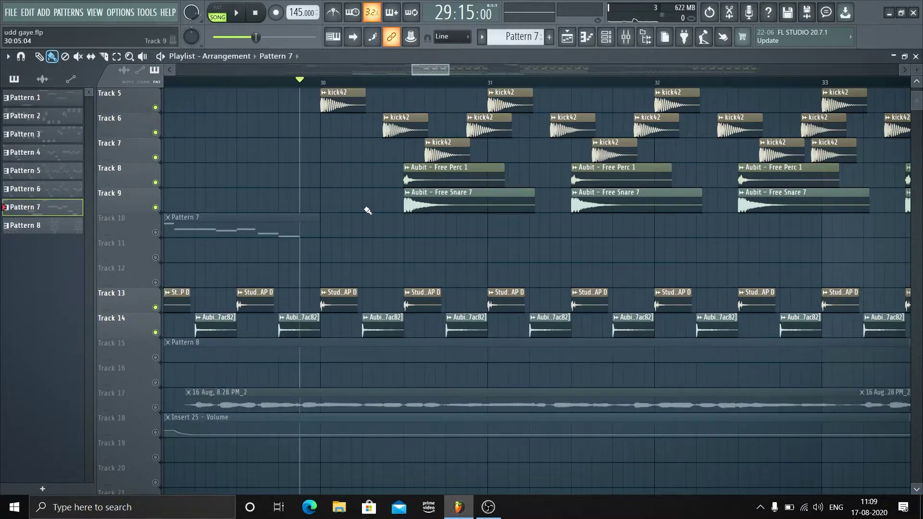
{"action": "key", "text": "space"}
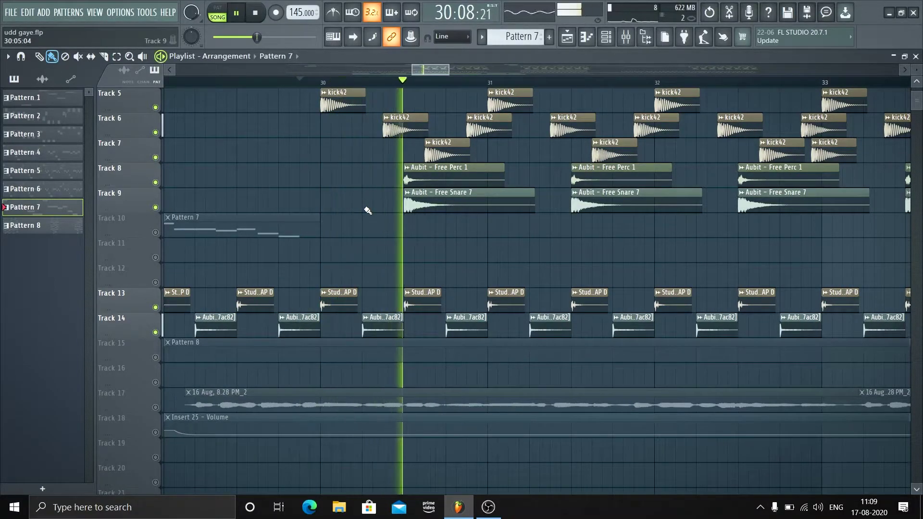
{"action": "scroll", "coordinate": [368, 192], "scroll_direction": "up", "scroll_amount": 1}
{"action": "scroll", "coordinate": [453, 76], "scroll_direction": "down", "scroll_amount": 1}
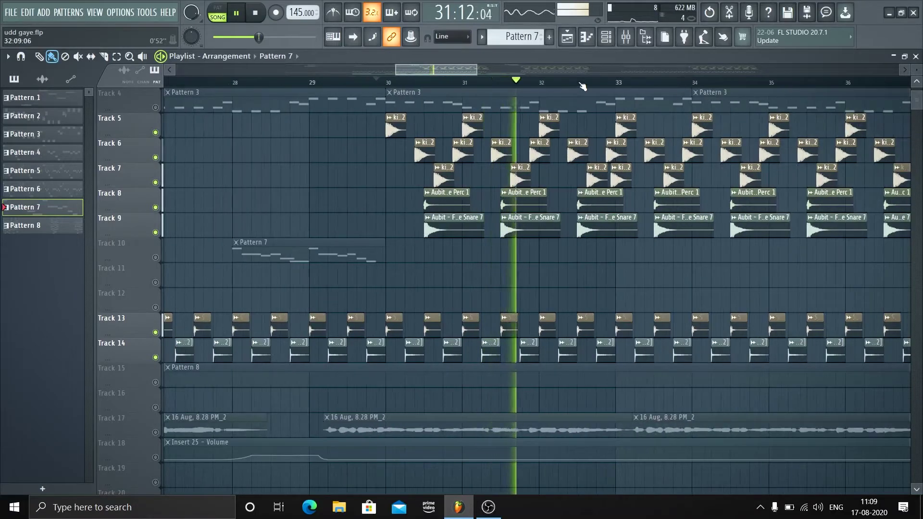
{"action": "scroll", "coordinate": [587, 74], "scroll_direction": "down", "scroll_amount": 1}
{"action": "scroll", "coordinate": [602, 71], "scroll_direction": "left", "scroll_amount": 4}
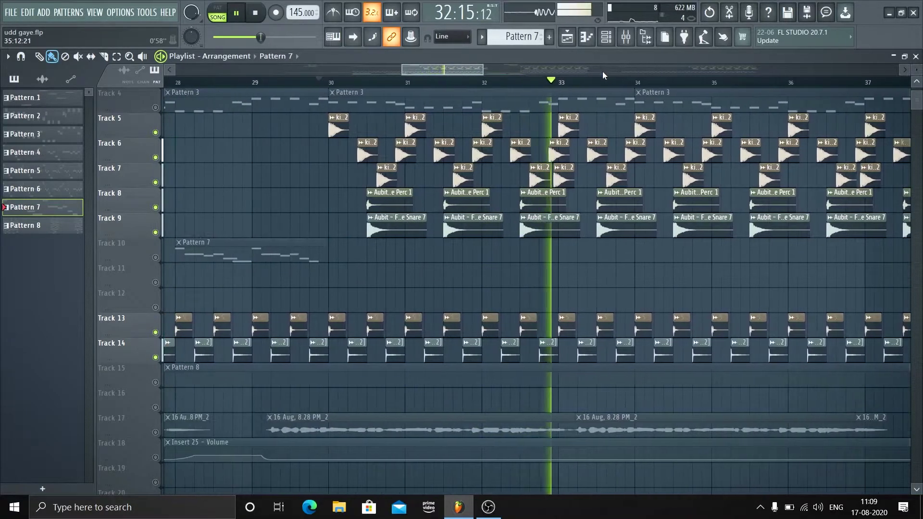
{"action": "scroll", "coordinate": [602, 71], "scroll_direction": "right", "scroll_amount": 3}
{"action": "key", "text": "space"}
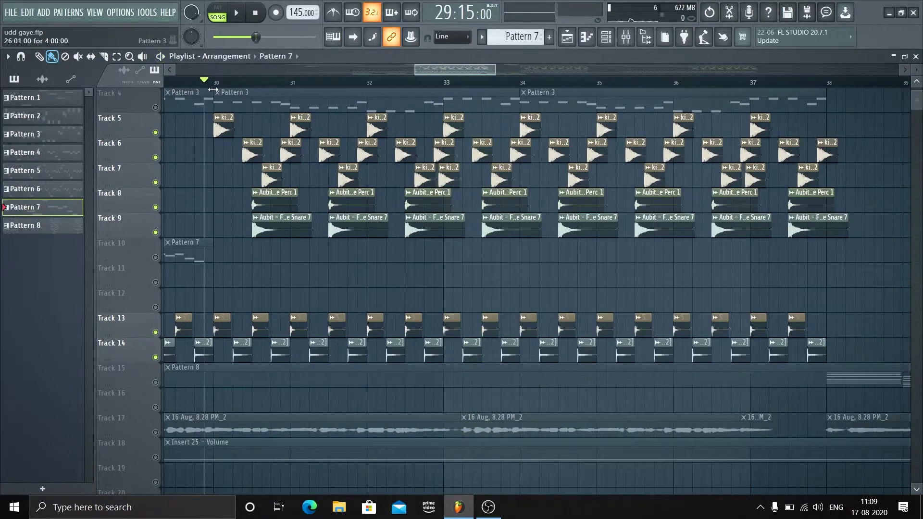
Examine how the kick, percussion, snare and clap clips line up between bars 30 and 38
{"action": "scroll", "coordinate": [211, 90], "scroll_direction": "up", "scroll_amount": 2}
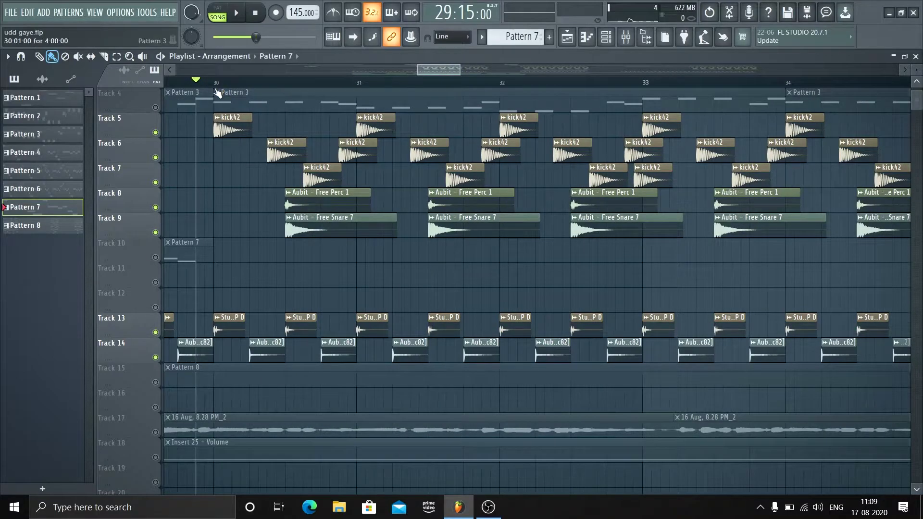
{"action": "scroll", "coordinate": [278, 91], "scroll_direction": "up", "scroll_amount": 2}
{"action": "scroll", "coordinate": [281, 91], "scroll_direction": "down", "scroll_amount": 3}
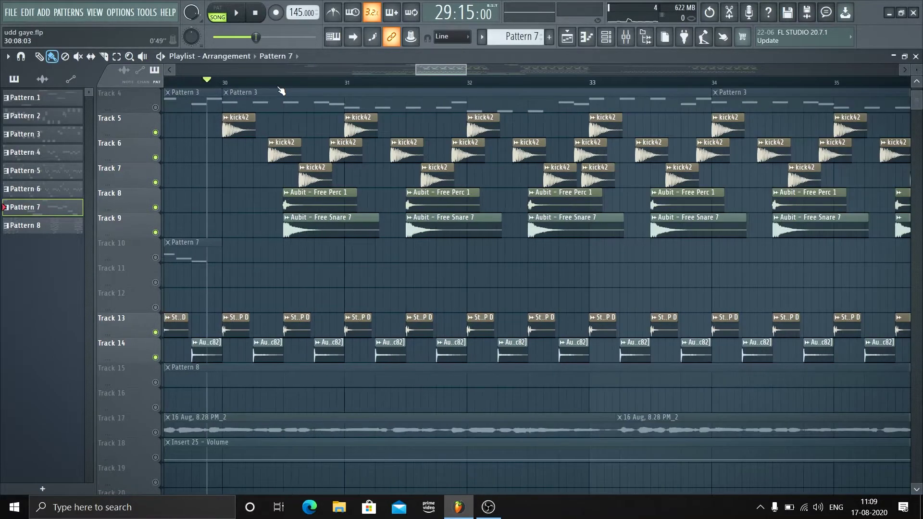
{"action": "scroll", "coordinate": [324, 92], "scroll_direction": "down", "scroll_amount": 2}
{"action": "scroll", "coordinate": [319, 90], "scroll_direction": "up", "scroll_amount": 3}
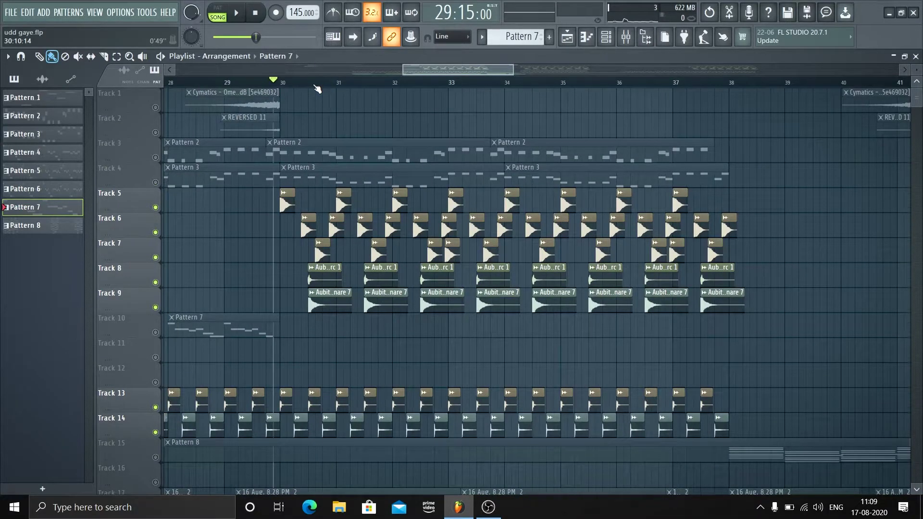
{"action": "scroll", "coordinate": [334, 219], "scroll_direction": "down", "scroll_amount": 7}
{"action": "scroll", "coordinate": [288, 120], "scroll_direction": "up", "scroll_amount": 4}
Make all tracks audible again, play the full arrangement from 28:09 through the drum section, and stop playback
{"action": "left_click", "coordinate": [196, 83]}
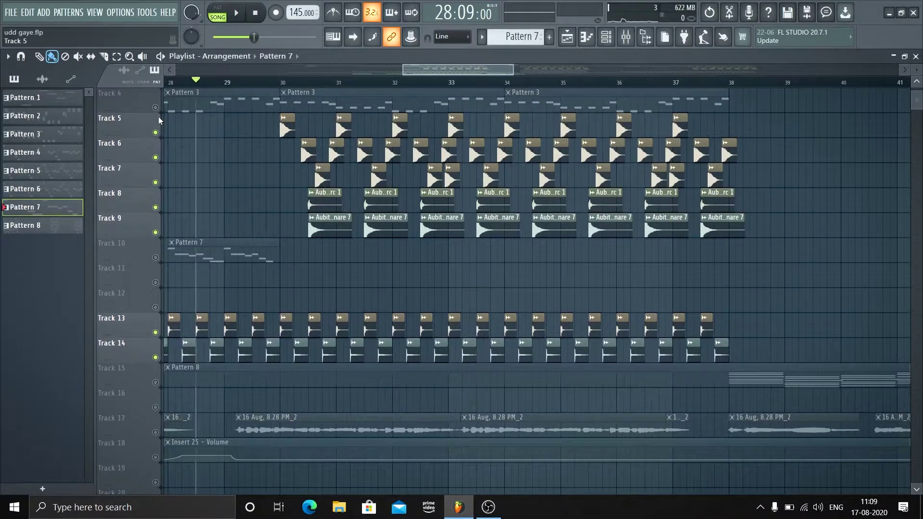
{"action": "scroll", "coordinate": [451, 209], "scroll_direction": "up", "scroll_amount": 3}
{"action": "key", "text": "space"}
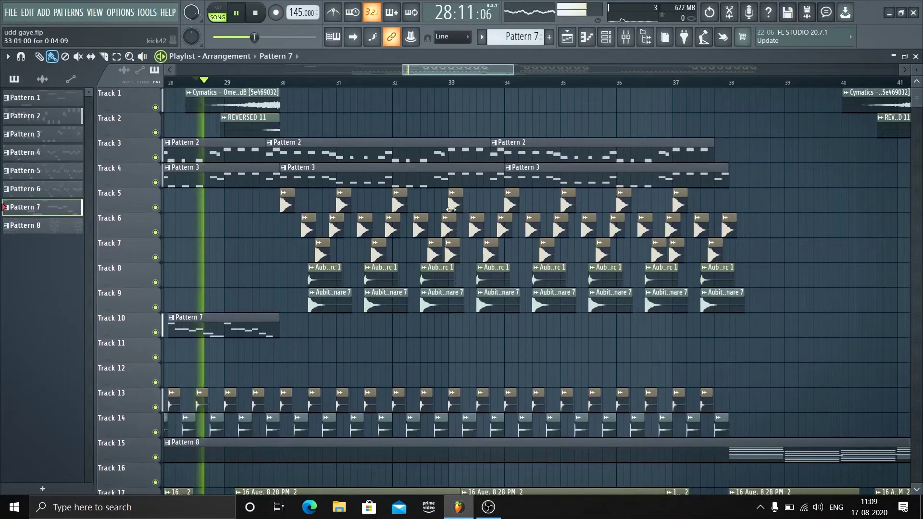
{"action": "scroll", "coordinate": [451, 209], "scroll_direction": "down", "scroll_amount": 3}
{"action": "scroll", "coordinate": [469, 102], "scroll_direction": "up", "scroll_amount": 2}
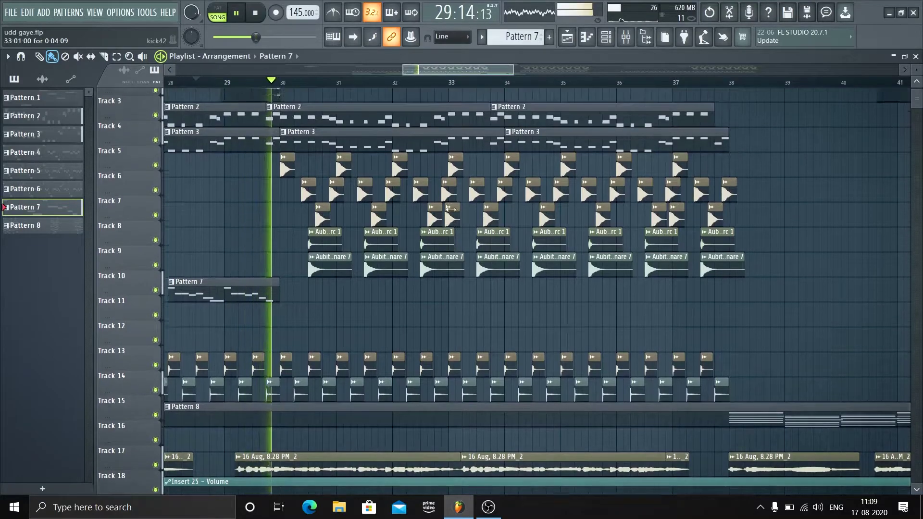
{"action": "scroll", "coordinate": [481, 86], "scroll_direction": "down", "scroll_amount": 2}
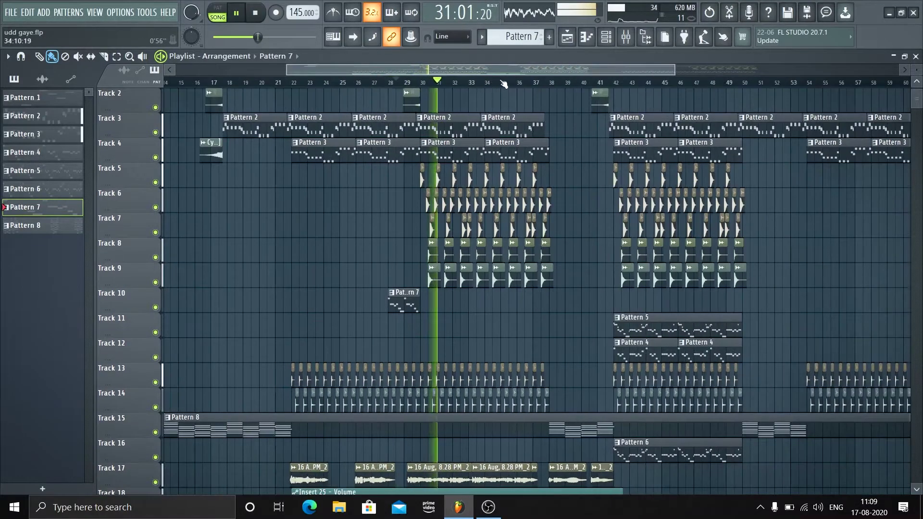
{"action": "scroll", "coordinate": [731, 75], "scroll_direction": "down", "scroll_amount": 2}
{"action": "scroll", "coordinate": [547, 210], "scroll_direction": "down", "scroll_amount": 3}
{"action": "scroll", "coordinate": [464, 118], "scroll_direction": "up", "scroll_amount": 3}
{"action": "scroll", "coordinate": [482, 86], "scroll_direction": "up", "scroll_amount": 4}
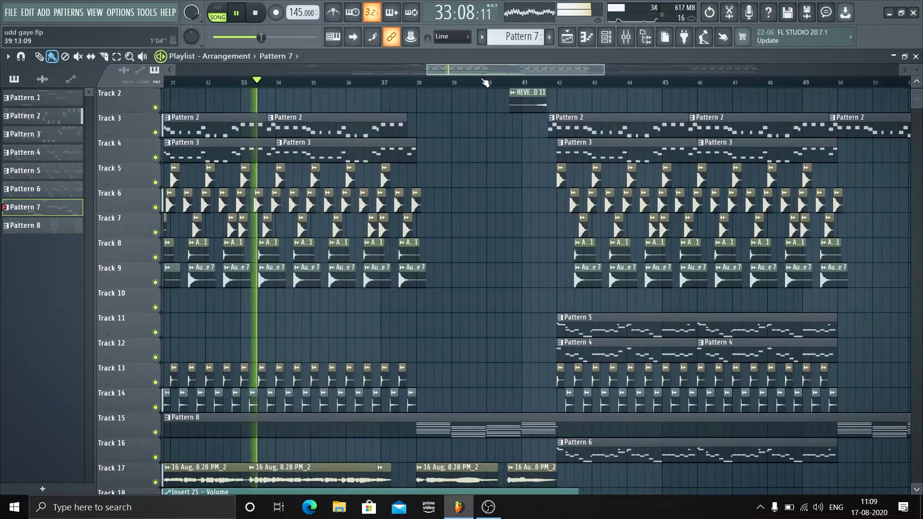
{"action": "scroll", "coordinate": [473, 198], "scroll_direction": "down", "scroll_amount": 3}
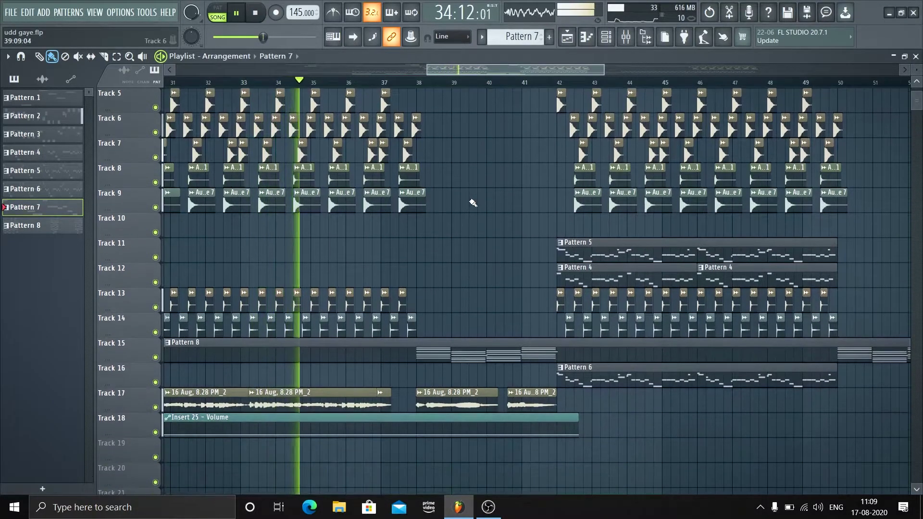
{"action": "scroll", "coordinate": [472, 204], "scroll_direction": "up", "scroll_amount": 3}
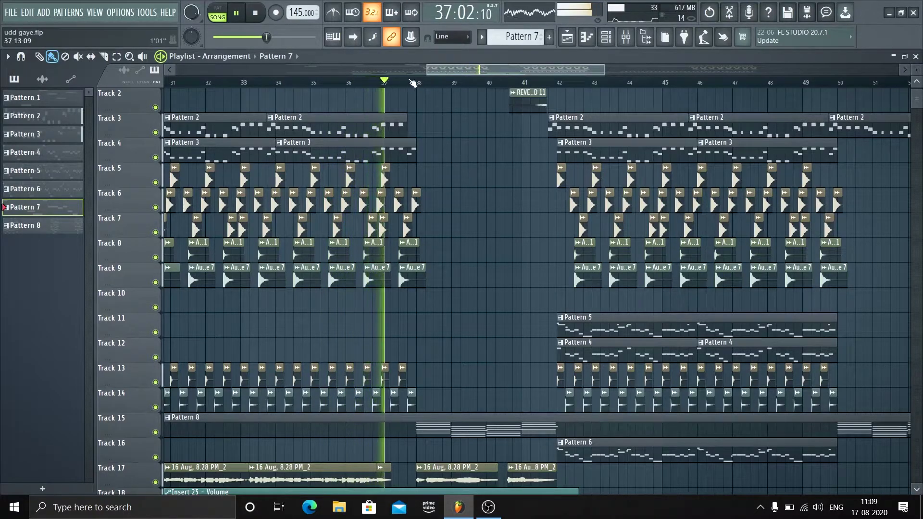
{"action": "key", "text": "space"}
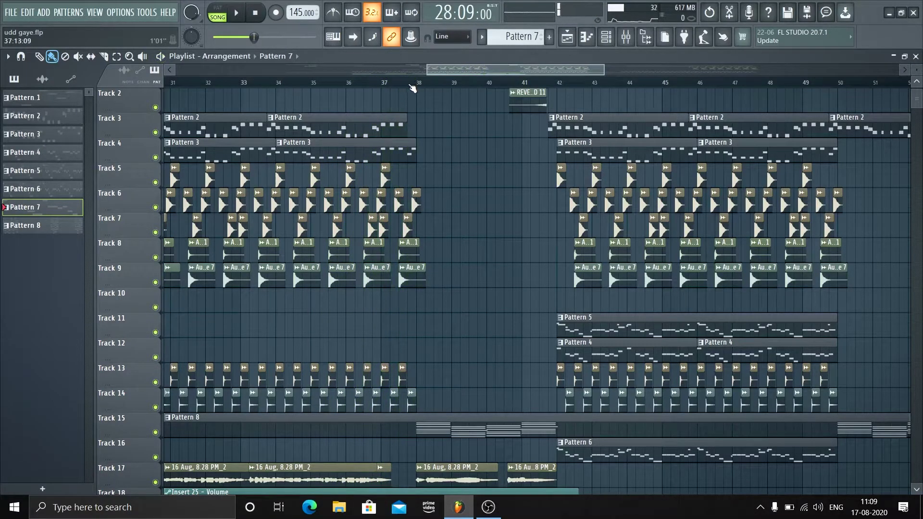
Set the playback position to 37:13 and look over the break between bars 38 and 42
{"action": "left_click", "coordinate": [409, 85]}
{"action": "scroll", "coordinate": [418, 87], "scroll_direction": "up", "scroll_amount": 3}
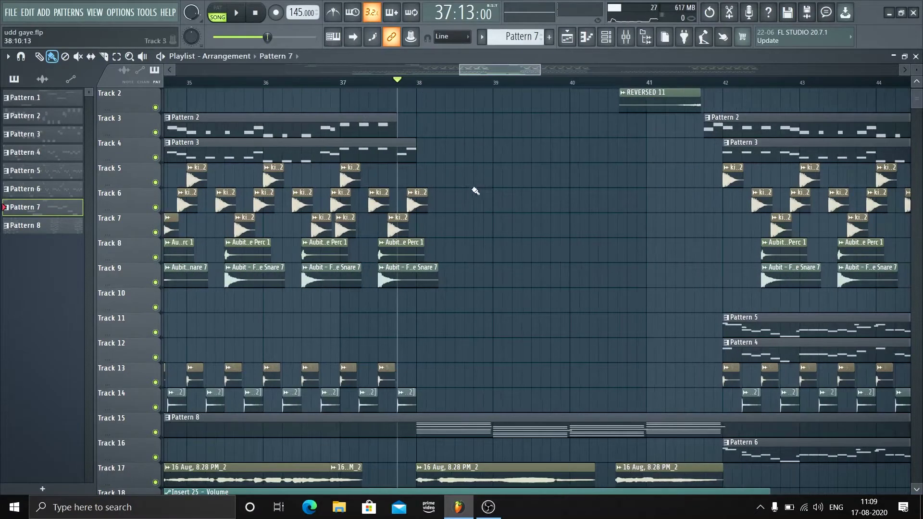
{"action": "scroll", "coordinate": [480, 202], "scroll_direction": "up", "scroll_amount": 1}
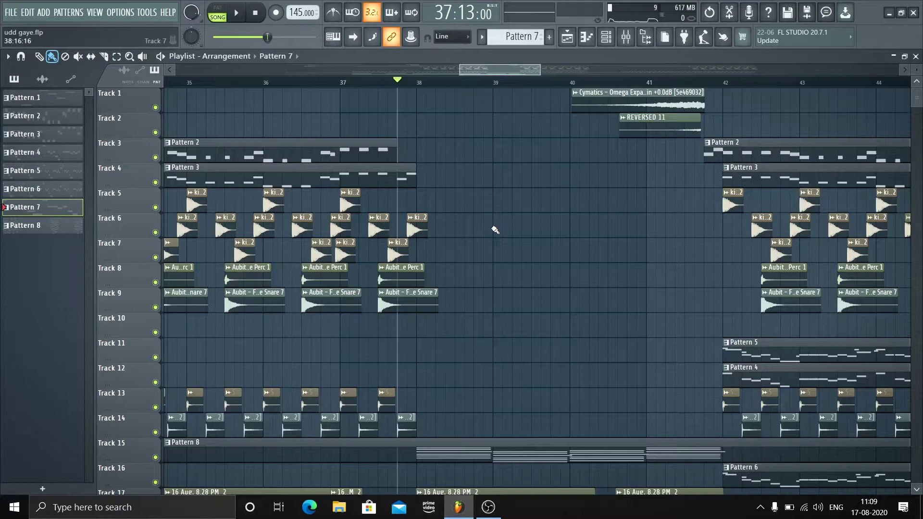
{"action": "scroll", "coordinate": [466, 158], "scroll_direction": "down", "scroll_amount": 1}
{"action": "scroll", "coordinate": [466, 158], "scroll_direction": "up", "scroll_amount": 2}
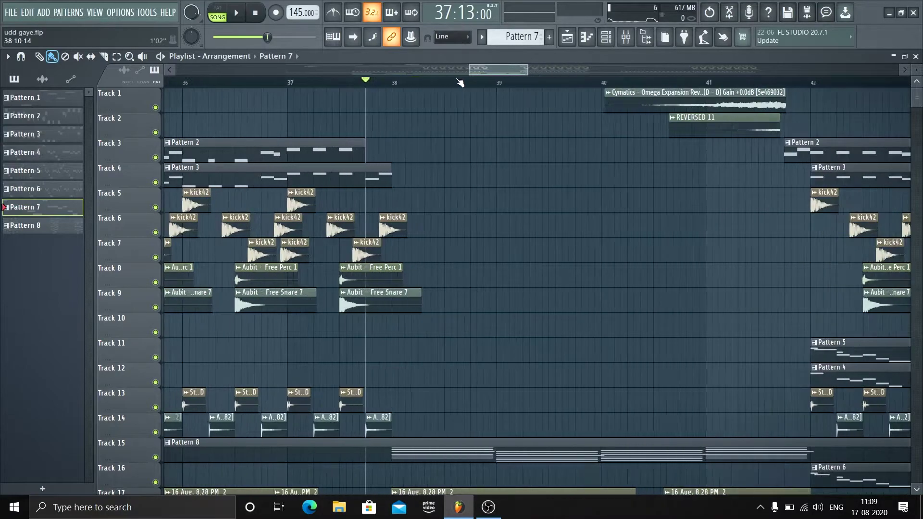
{"action": "scroll", "coordinate": [445, 195], "scroll_direction": "down", "scroll_amount": 3}
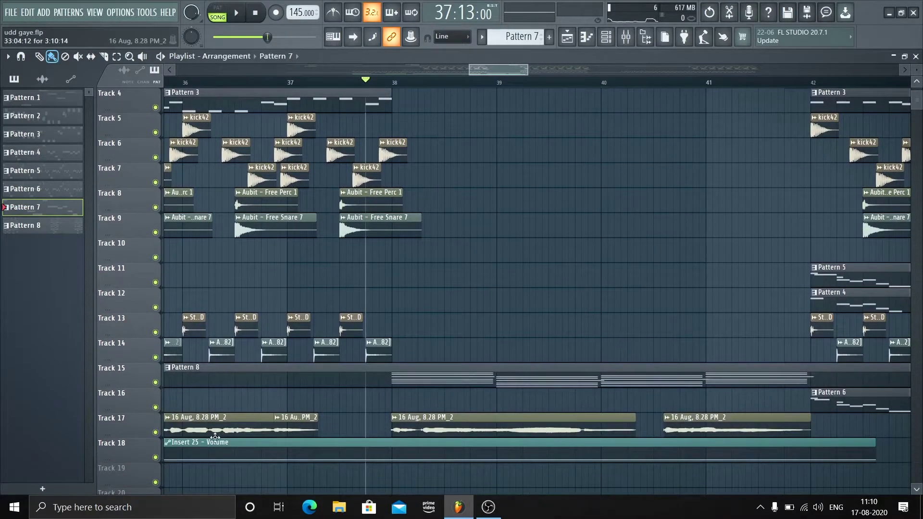
Solo Track 15, play its Pattern 8 chords from just before the break at bar 38, and stop playback
{"action": "left_click", "coordinate": [155, 382], "text": "ctrl"}
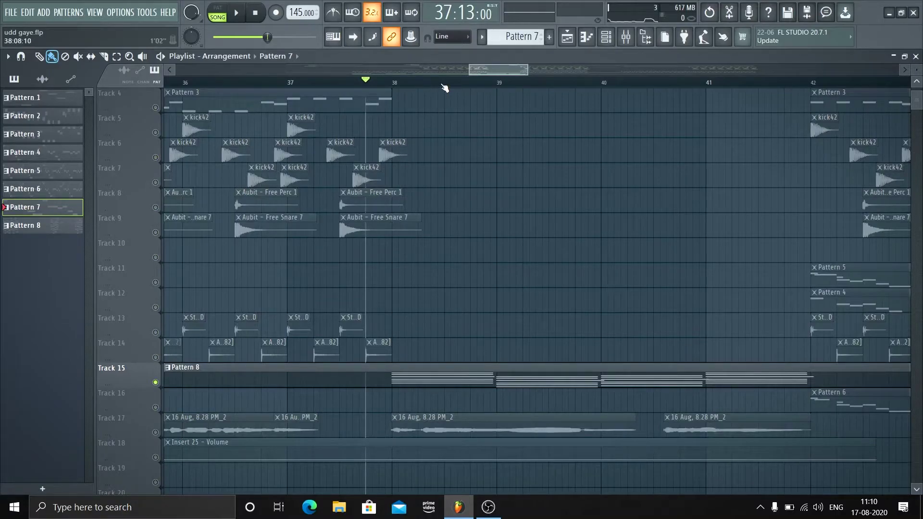
{"action": "scroll", "coordinate": [445, 88], "scroll_direction": "down", "scroll_amount": 2}
{"action": "key", "text": "space"}
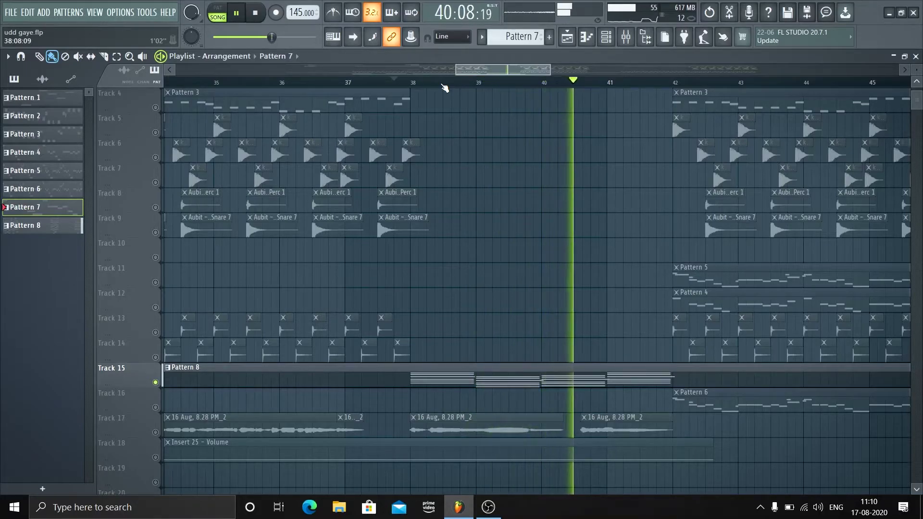
{"action": "key", "text": "space"}
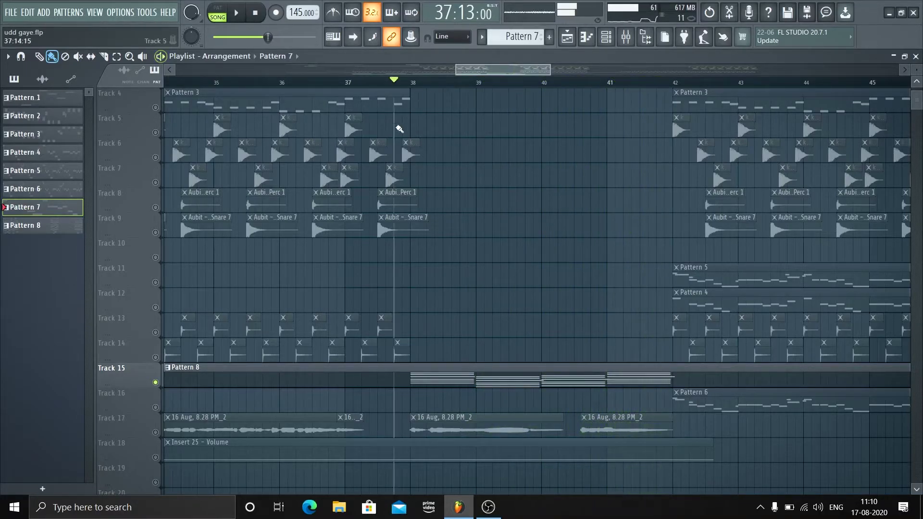
Add Track 17's vocal clips to the soloed Track 15, play them together, stop playback, and make all tracks audible again
{"action": "left_click", "coordinate": [156, 433]}
{"action": "key", "text": "space"}
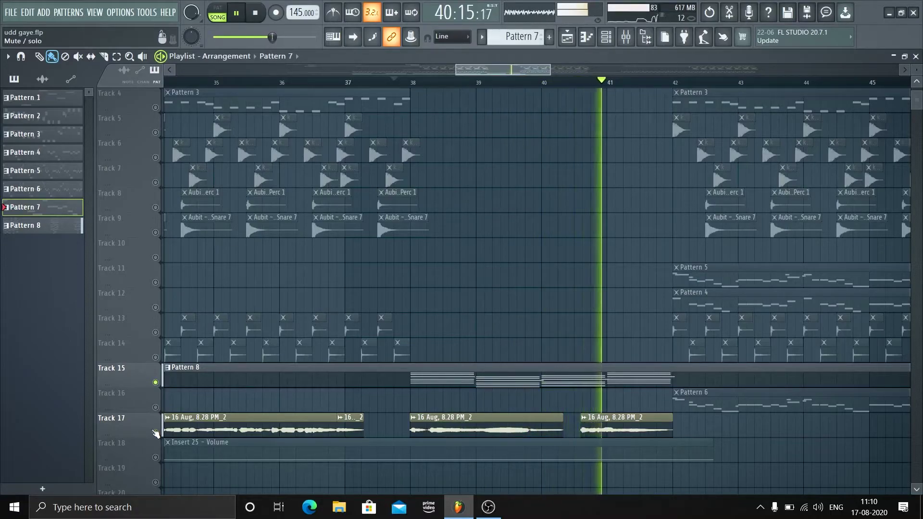
{"action": "key", "text": "space"}
{"action": "left_click", "coordinate": [155, 432], "text": "ctrl"}
{"action": "left_click", "coordinate": [155, 432], "text": "ctrl"}
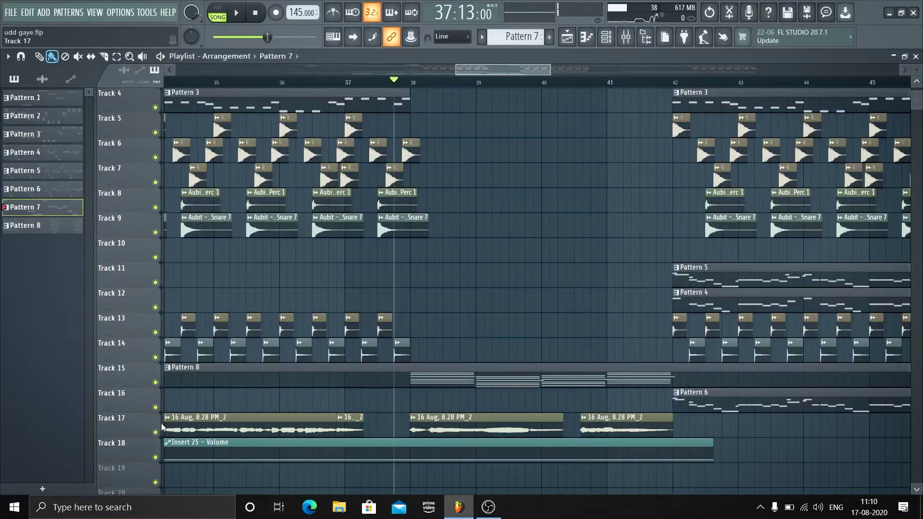
Set the playback position to 40:11, where the REVERSED 11 clip starts under the Cymatics effect clip
{"action": "scroll", "coordinate": [549, 246], "scroll_direction": "up", "scroll_amount": 3}
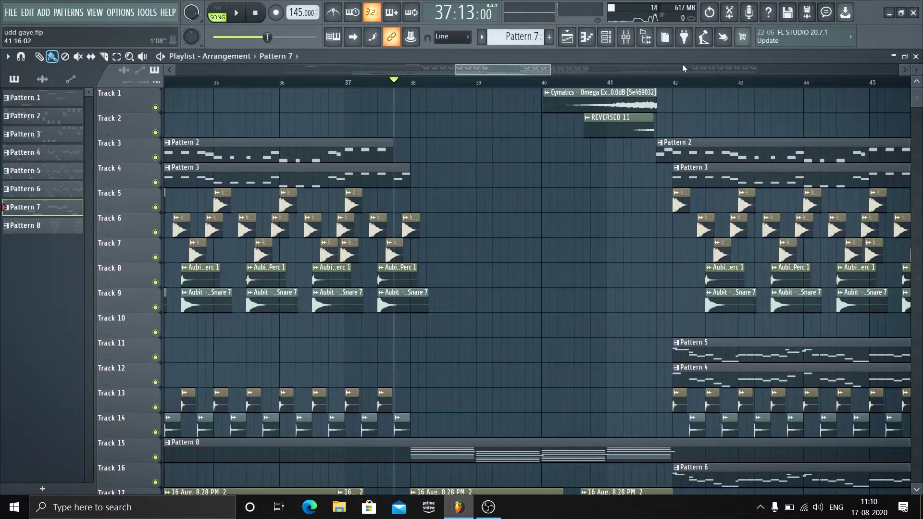
{"action": "scroll", "coordinate": [682, 64], "scroll_direction": "right", "scroll_amount": 3}
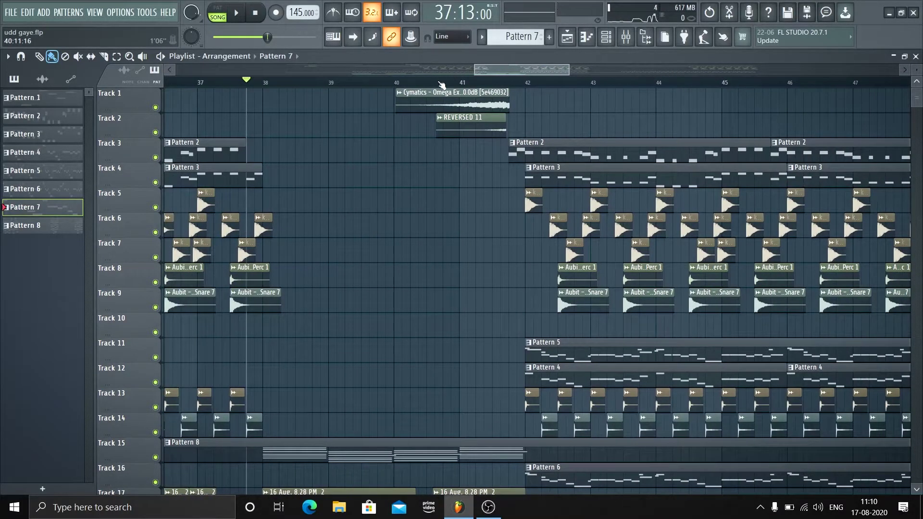
{"action": "left_click", "coordinate": [441, 83]}
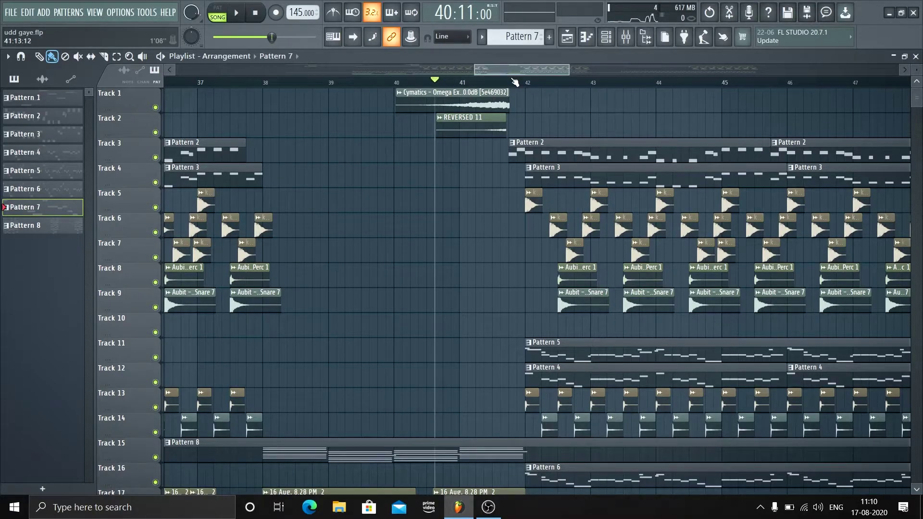
Solo Tracks 11 and 12 together and play their Pattern 5 and Pattern 4 clips from bar 42
{"action": "scroll", "coordinate": [533, 84], "scroll_direction": "up", "scroll_amount": 3}
{"action": "scroll", "coordinate": [536, 85], "scroll_direction": "down", "scroll_amount": 2}
{"action": "scroll", "coordinate": [535, 85], "scroll_direction": "down", "scroll_amount": 2}
{"action": "scroll", "coordinate": [208, 285], "scroll_direction": "down", "scroll_amount": 3}
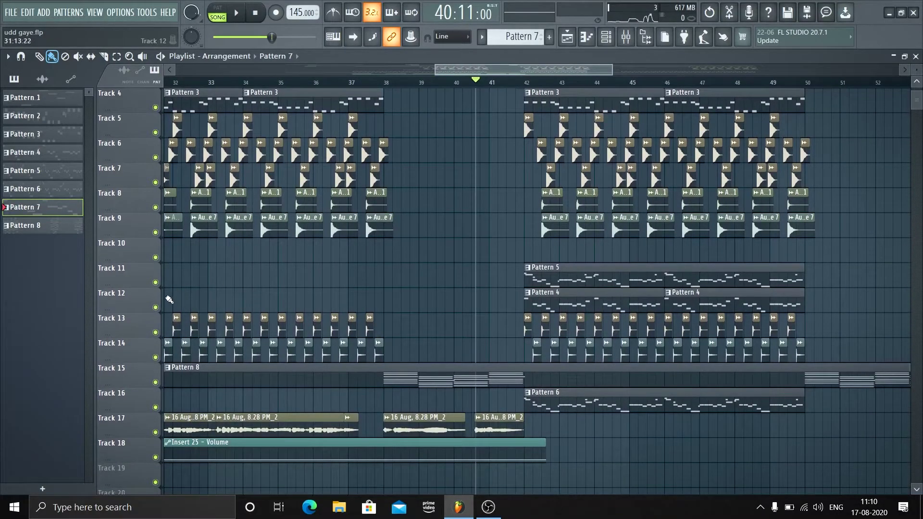
{"action": "left_click", "coordinate": [156, 282], "text": "ctrl"}
{"action": "left_click", "coordinate": [155, 307]}
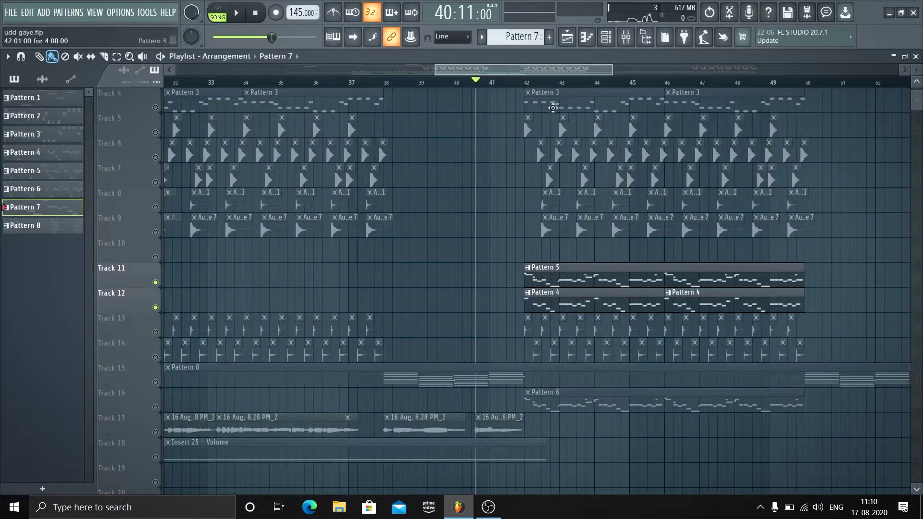
{"action": "left_click", "coordinate": [519, 82]}
{"action": "key", "text": "space"}
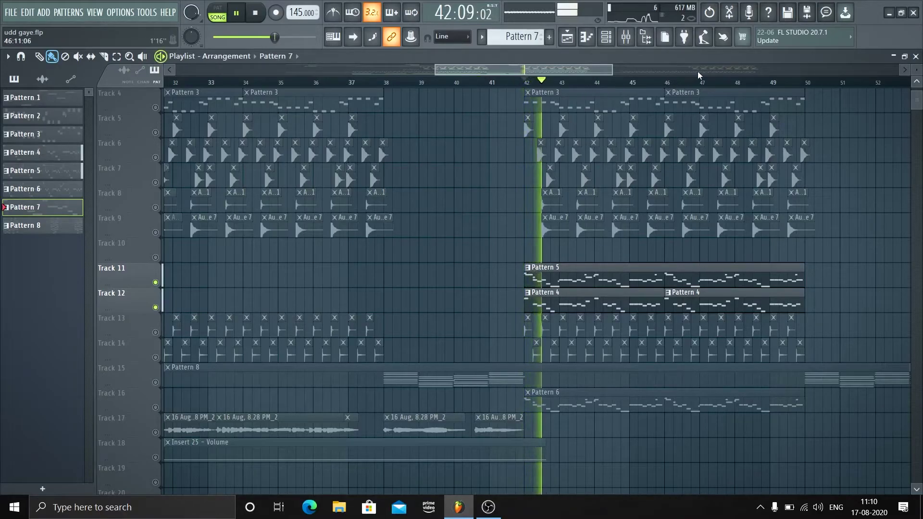
Add Track 16's Pattern 6 to the soloed melodies during playback, listen through bar 49, and stop playback
{"action": "scroll", "coordinate": [703, 72], "scroll_direction": "right", "scroll_amount": 2}
{"action": "left_click", "coordinate": [155, 407]}
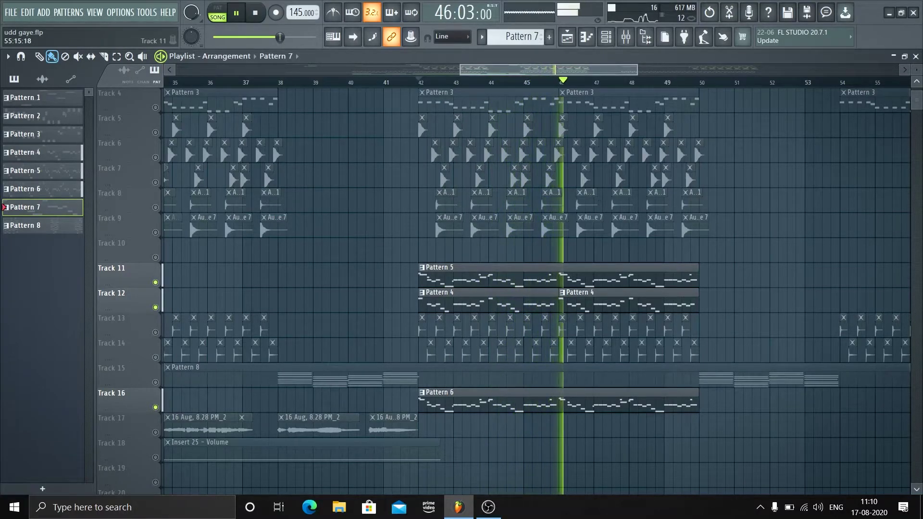
{"action": "scroll", "coordinate": [877, 285], "scroll_direction": "up", "scroll_amount": 3}
{"action": "scroll", "coordinate": [795, 262], "scroll_direction": "down", "scroll_amount": 4}
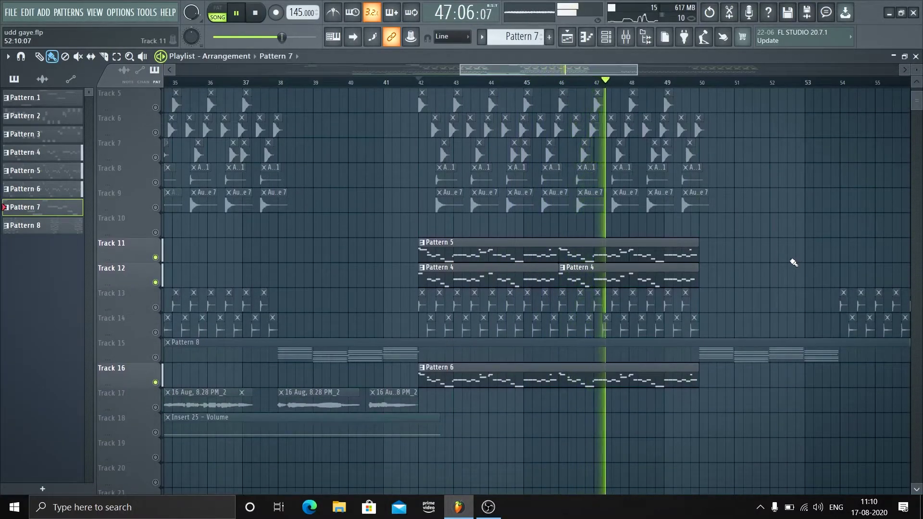
{"action": "scroll", "coordinate": [791, 255], "scroll_direction": "up", "scroll_amount": 3}
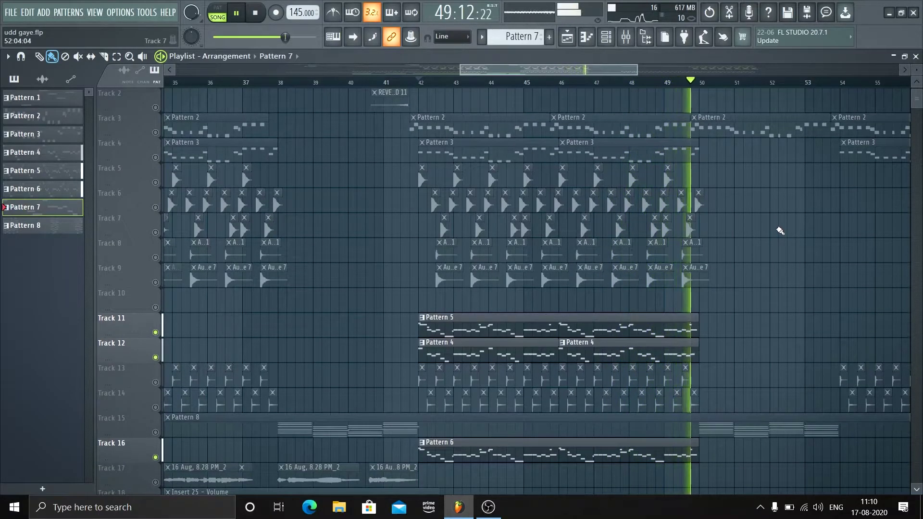
{"action": "key", "text": "space"}
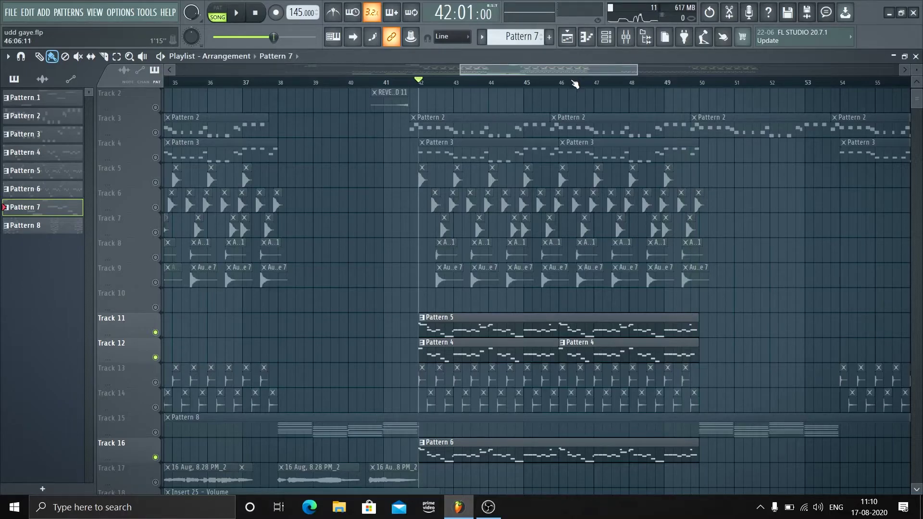
Solo Track 12, play its Pattern 4 melody alone from bar 42, and stop playback
{"action": "scroll", "coordinate": [575, 84], "scroll_direction": "up", "scroll_amount": 2}
{"action": "scroll", "coordinate": [572, 84], "scroll_direction": "down", "scroll_amount": 2}
{"action": "scroll", "coordinate": [314, 308], "scroll_direction": "down", "scroll_amount": 2}
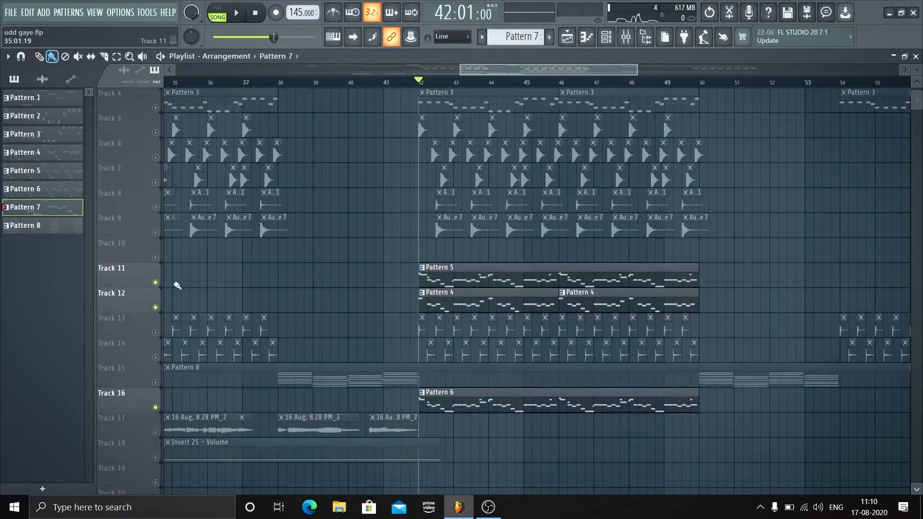
{"action": "right_click", "coordinate": [155, 308]}
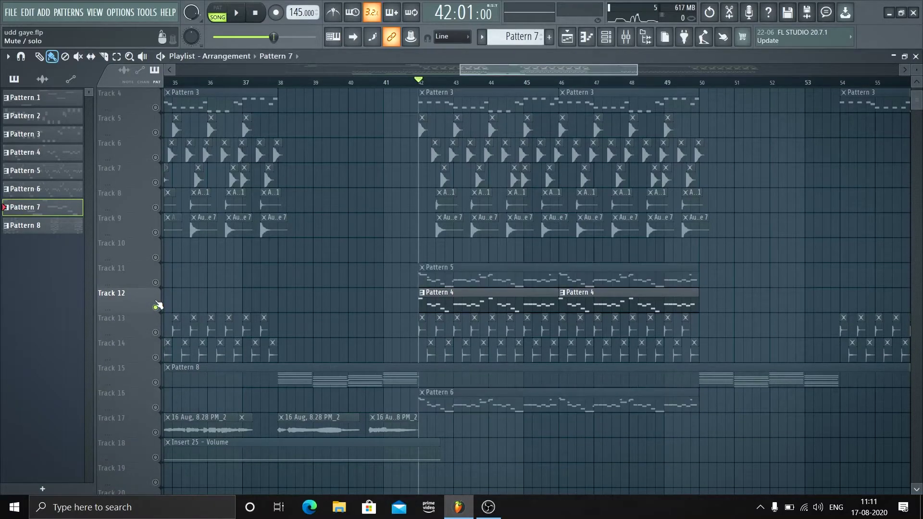
{"action": "scroll", "coordinate": [478, 87], "scroll_direction": "up", "scroll_amount": 2}
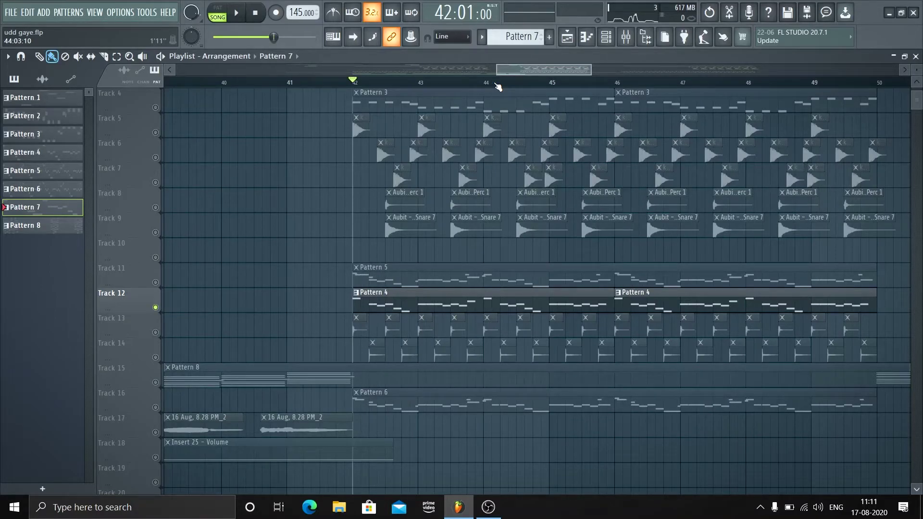
{"action": "key", "text": "space"}
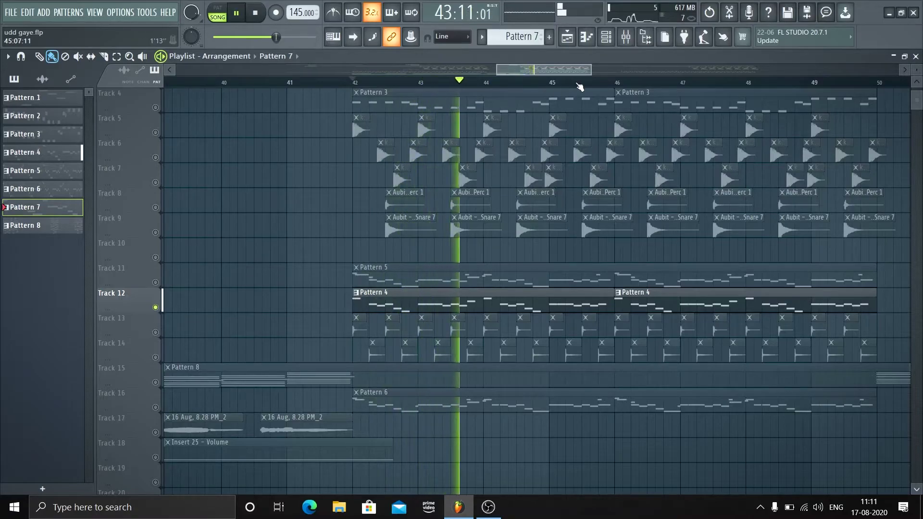
{"action": "scroll", "coordinate": [576, 82], "scroll_direction": "down", "scroll_amount": 1}
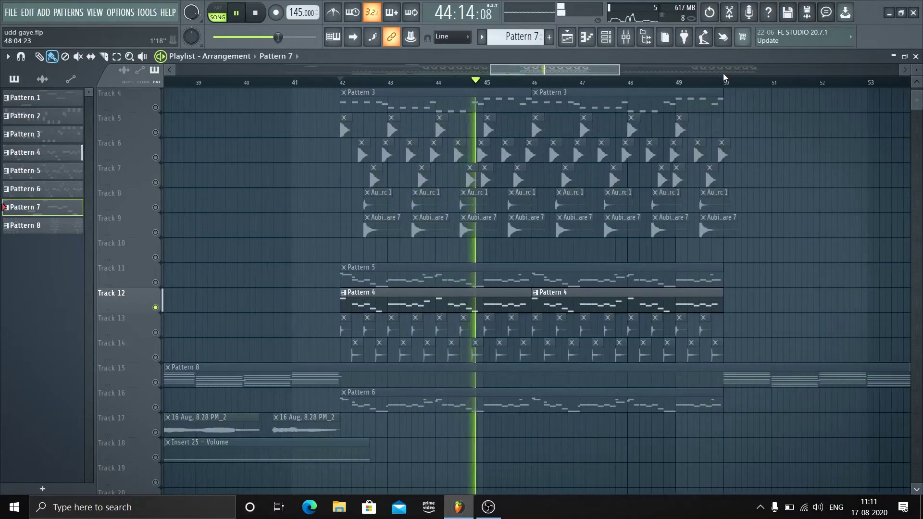
{"action": "key", "text": "space"}
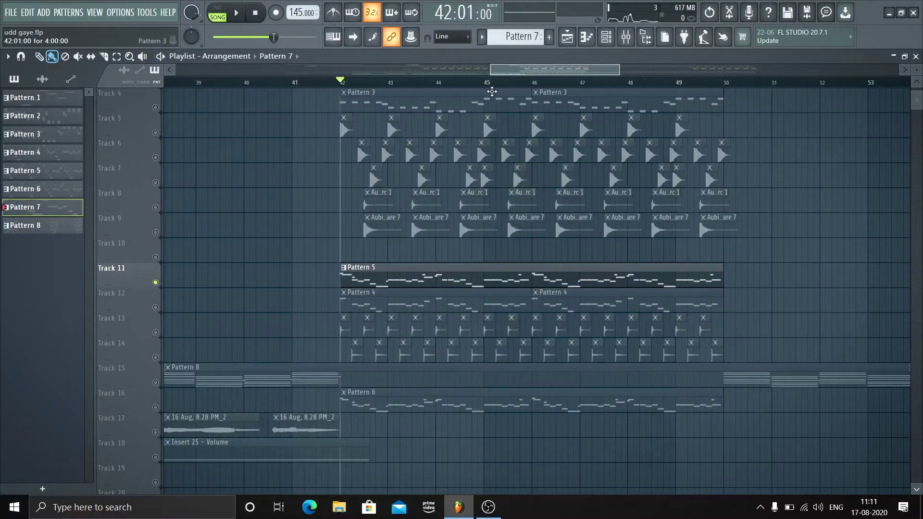
Solo Track 11 and show the channels of Pattern 5 in the channel rack
{"action": "scroll", "coordinate": [510, 95], "scroll_direction": "down", "scroll_amount": 4}
{"action": "scroll", "coordinate": [510, 106], "scroll_direction": "up", "scroll_amount": 3}
{"action": "scroll", "coordinate": [535, 81], "scroll_direction": "down", "scroll_amount": 3}
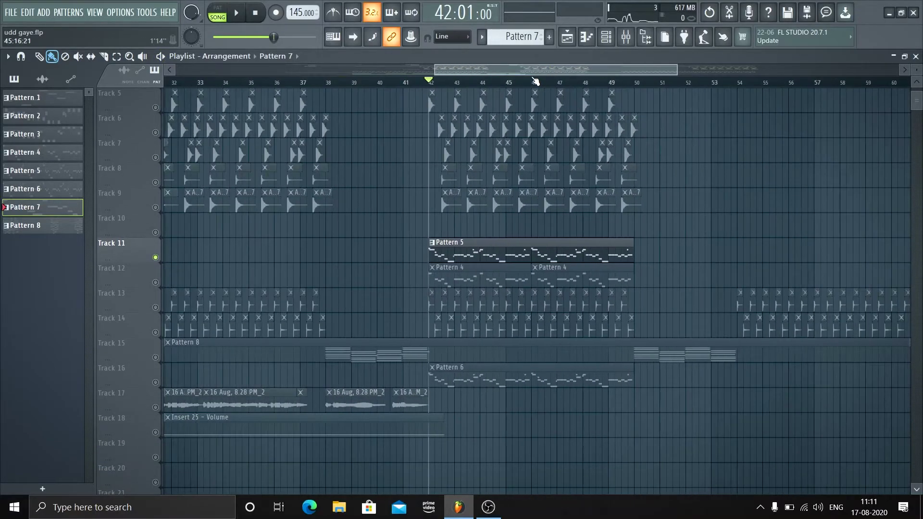
{"action": "left_click", "coordinate": [587, 37]}
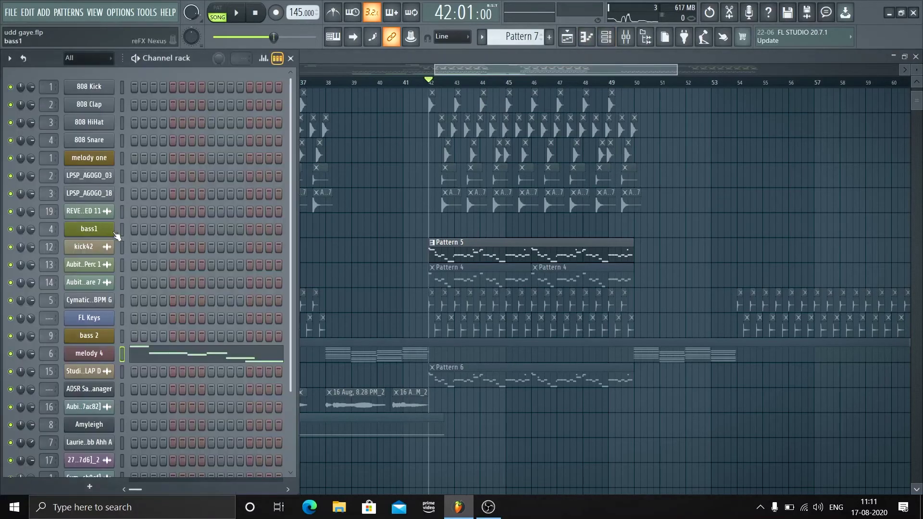
{"action": "scroll", "coordinate": [181, 242], "scroll_direction": "down", "scroll_amount": 2}
{"action": "scroll", "coordinate": [518, 37], "scroll_direction": "down", "scroll_amount": 3}
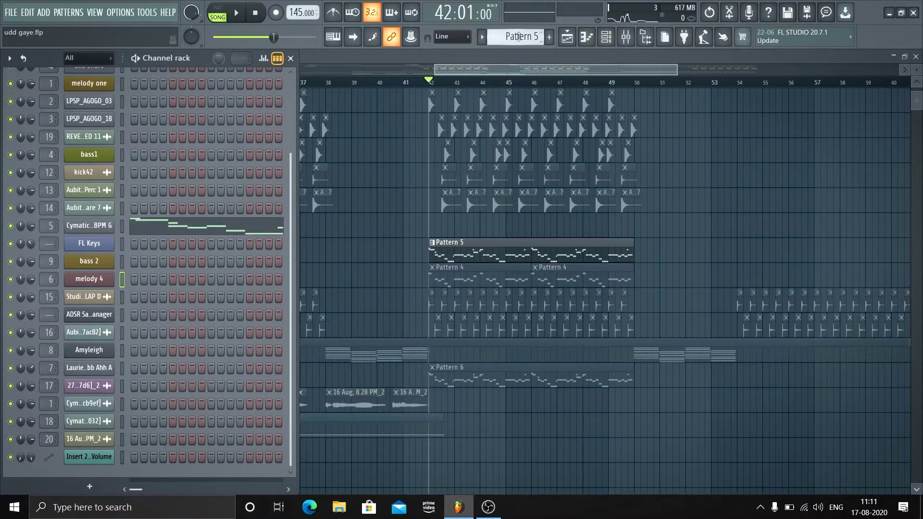
Open the settings of the Cymatics Vocal Loop 6 channel used in Pattern 5 and audition its sample
{"action": "scroll", "coordinate": [518, 37], "scroll_direction": "up", "scroll_amount": 1}
{"action": "left_click", "coordinate": [98, 225]}
{"action": "left_click_drag", "start_coordinate": [455, 164], "coordinate": [546, 149]}
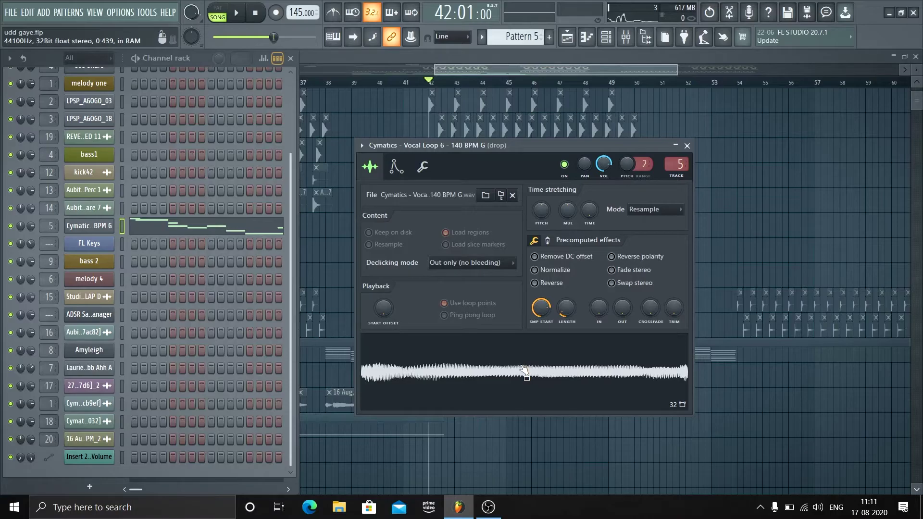
{"action": "left_click", "coordinate": [520, 386]}
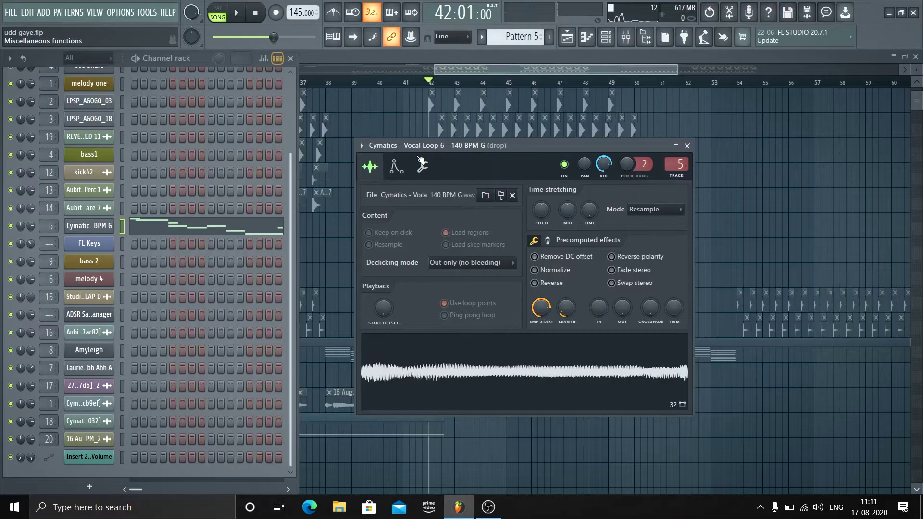
Audition keyboard notes with the vocal loop's volume envelope, set its release time to 0%, and close the channel settings
{"action": "left_click", "coordinate": [395, 167]}
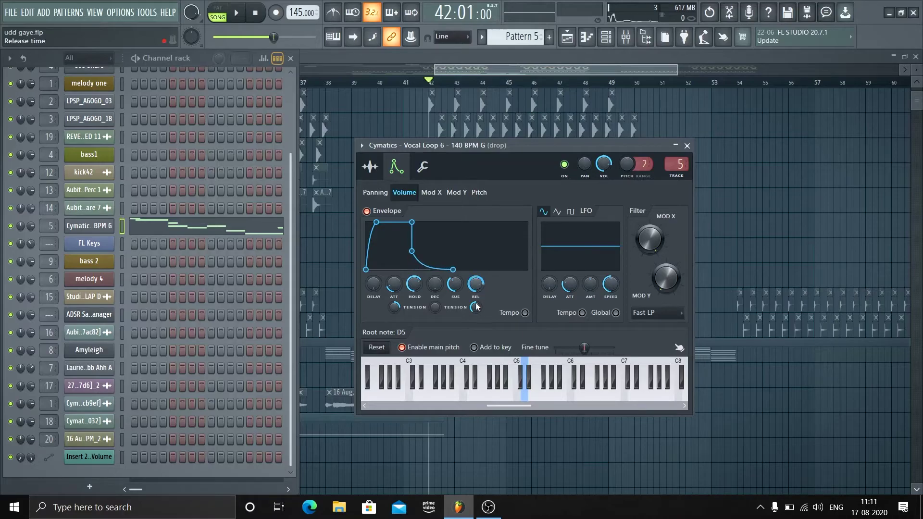
{"action": "left_click", "coordinate": [525, 403]}
{"action": "left_click", "coordinate": [509, 397]}
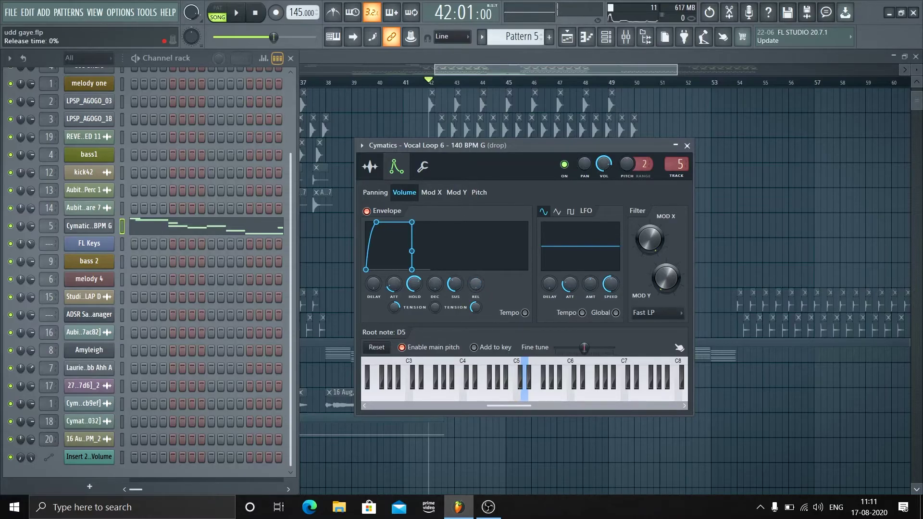
{"action": "left_click", "coordinate": [369, 166]}
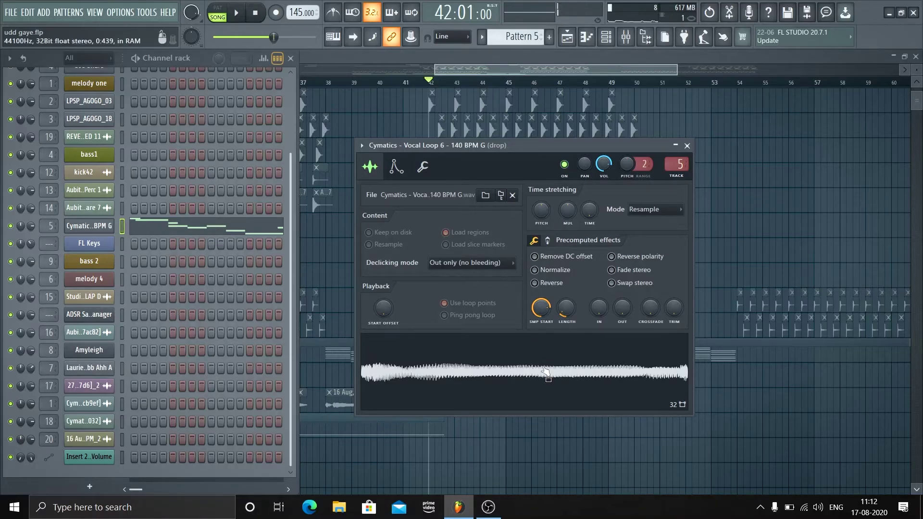
{"action": "left_click", "coordinate": [686, 145]}
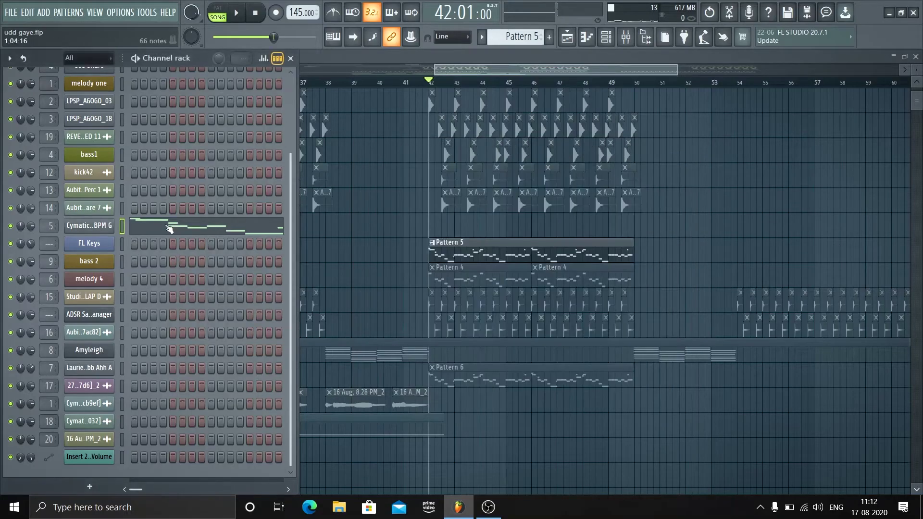
Open the Cymatics vocal loop's notes from Pattern 5 in the piano roll and examine the melody in bars 1 to 5
{"action": "left_click", "coordinate": [165, 224]}
{"action": "scroll", "coordinate": [336, 91], "scroll_direction": "down", "scroll_amount": 5}
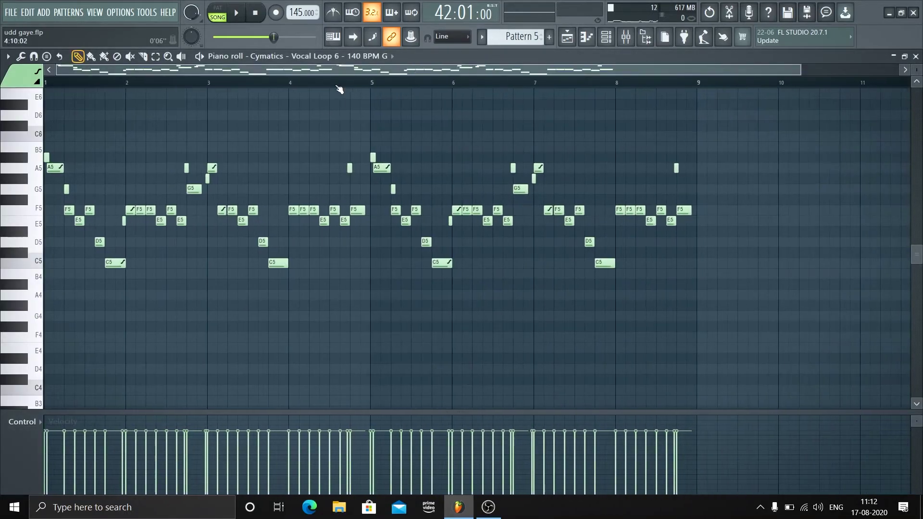
{"action": "left_click_drag", "start_coordinate": [917, 69], "coordinate": [238, 100]}
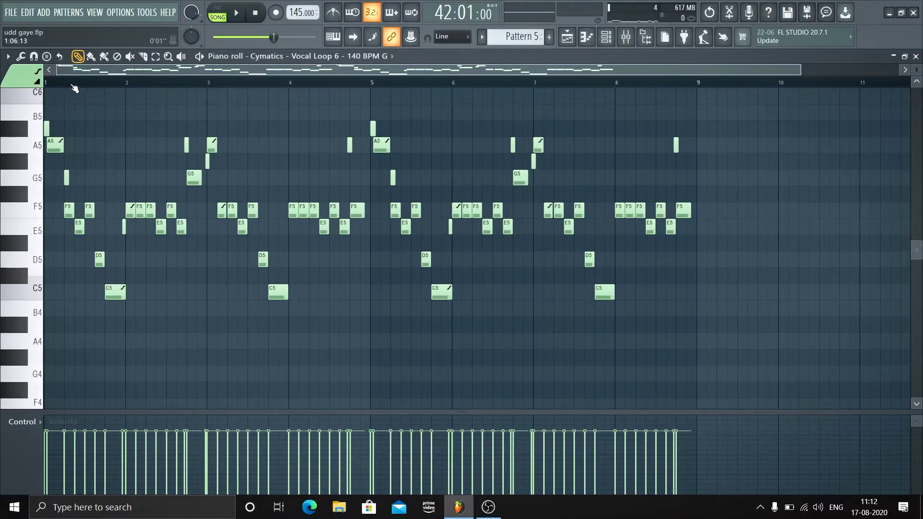
{"action": "scroll", "coordinate": [76, 89], "scroll_direction": "up", "scroll_amount": 3}
{"action": "left_click_drag", "start_coordinate": [90, 71], "coordinate": [81, 71]}
{"action": "left_click_drag", "start_coordinate": [917, 70], "coordinate": [919, 71]}
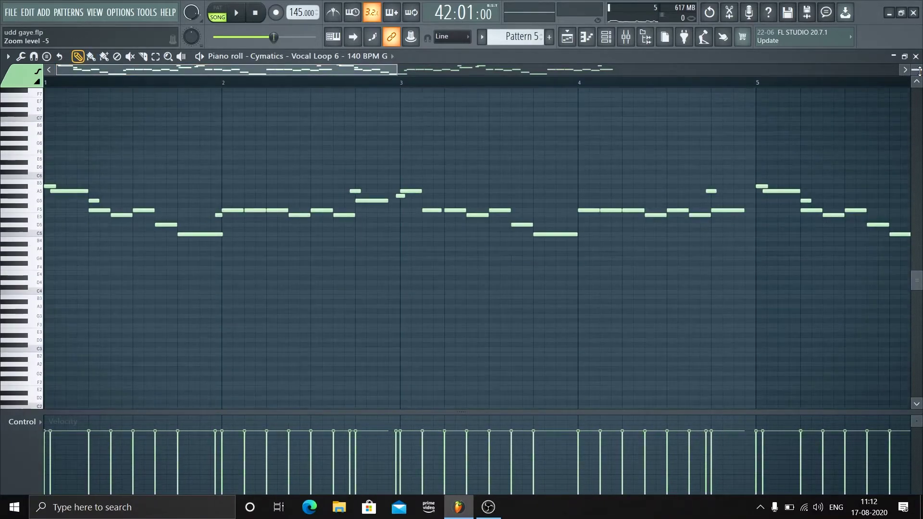
Play the whole Pattern 5 vocal melody on its own in pattern mode and close the piano roll
{"action": "left_click", "coordinate": [217, 8]}
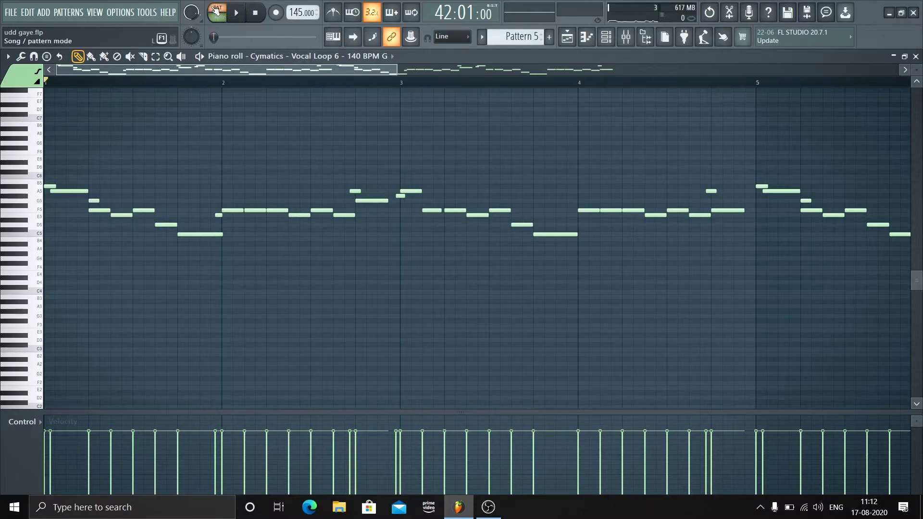
{"action": "key", "text": "space"}
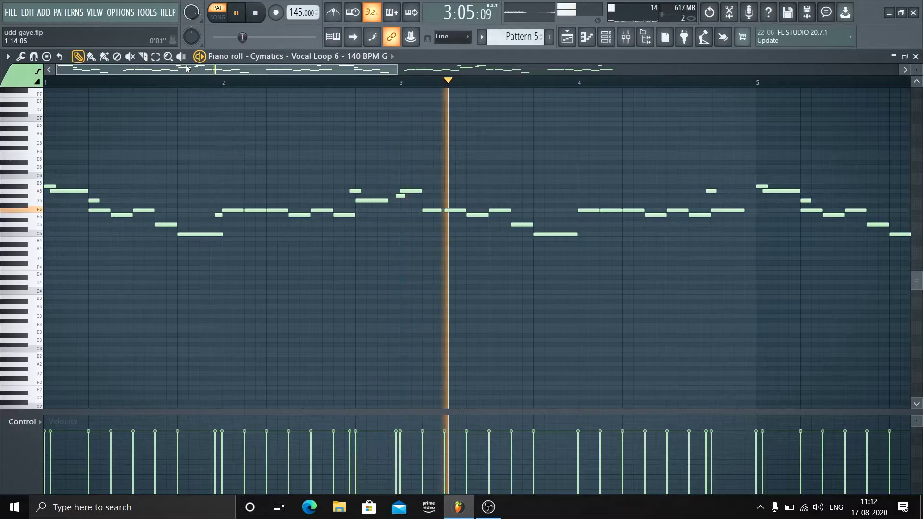
{"action": "scroll", "coordinate": [487, 89], "scroll_direction": "down", "scroll_amount": 3}
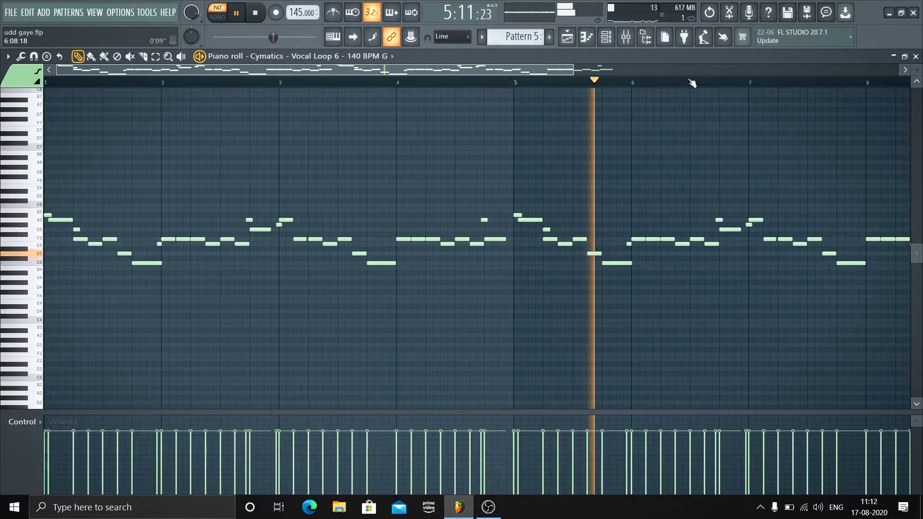
{"action": "scroll", "coordinate": [691, 83], "scroll_direction": "down", "scroll_amount": 2}
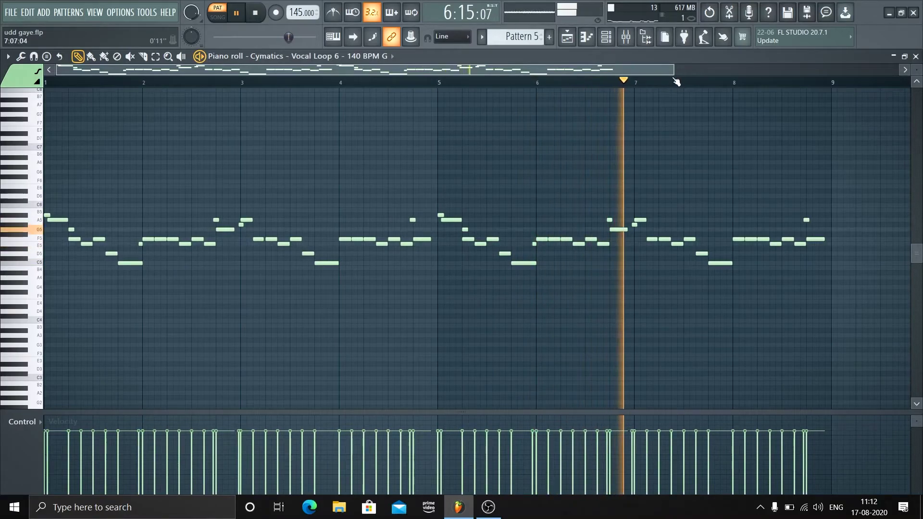
{"action": "scroll", "coordinate": [676, 82], "scroll_direction": "down", "scroll_amount": 2}
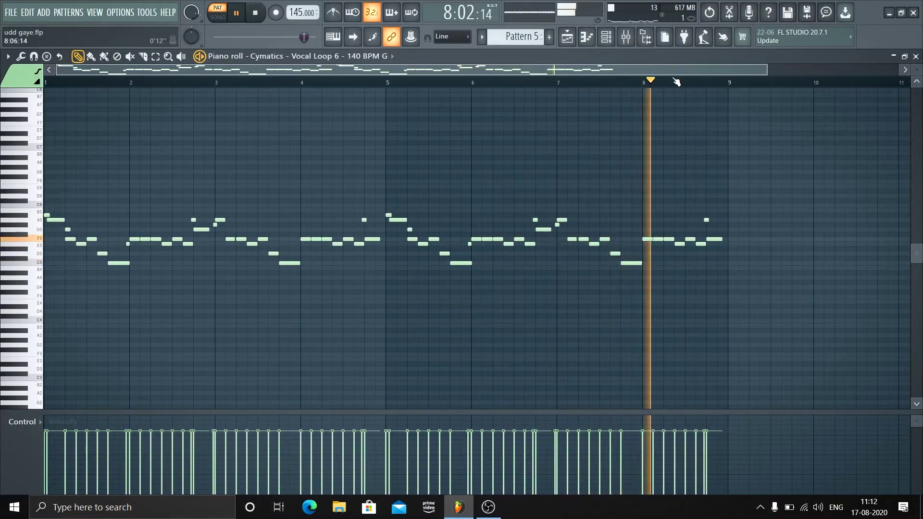
{"action": "key", "text": "space"}
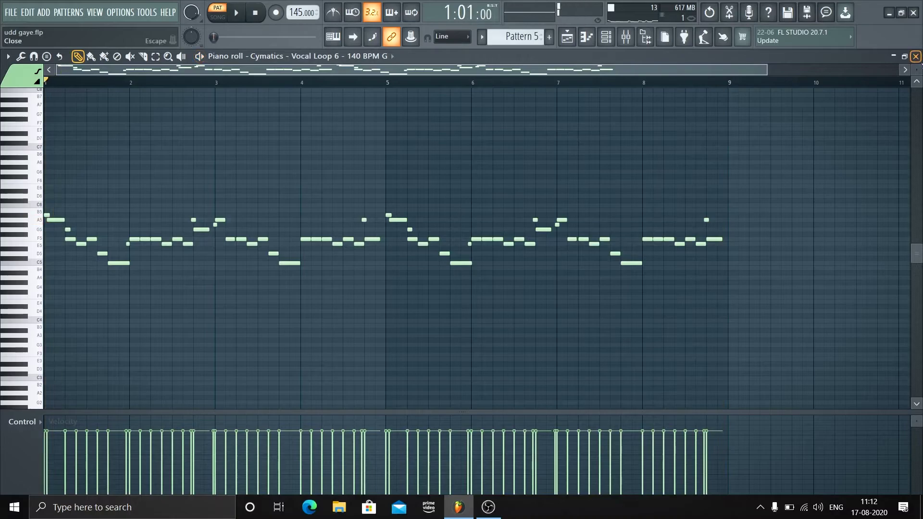
{"action": "left_click", "coordinate": [915, 57]}
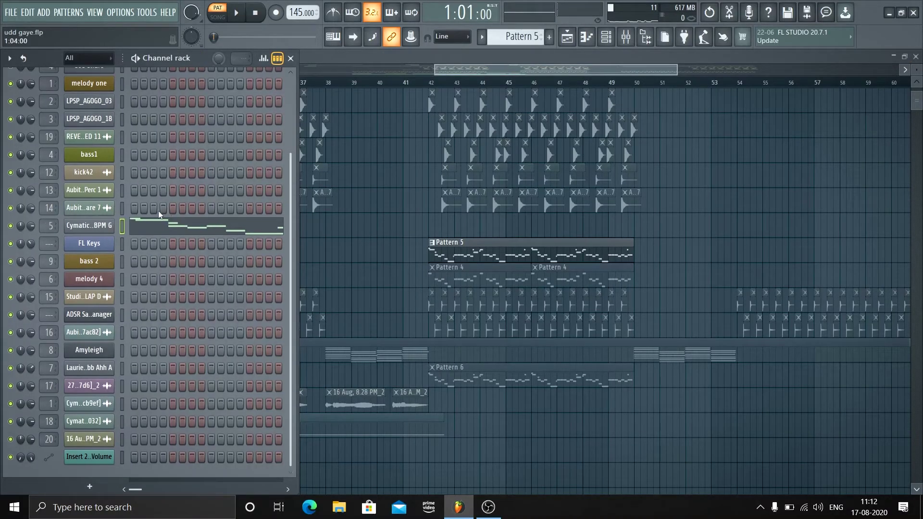
Switch to Pattern 6 and open the settings of its Laurie Webb Ahh A channel
{"action": "scroll", "coordinate": [159, 211], "scroll_direction": "up", "scroll_amount": 4}
{"action": "scroll", "coordinate": [519, 37], "scroll_direction": "down", "scroll_amount": 1}
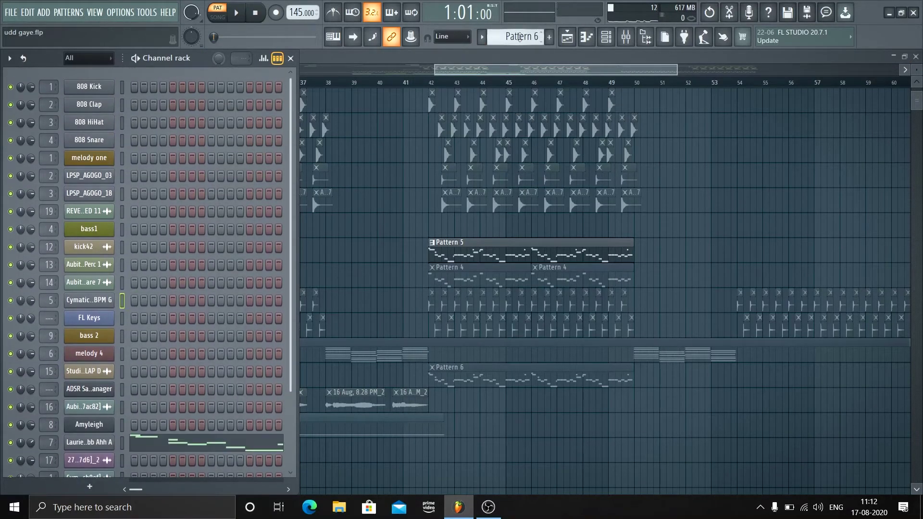
{"action": "scroll", "coordinate": [183, 348], "scroll_direction": "down", "scroll_amount": 3}
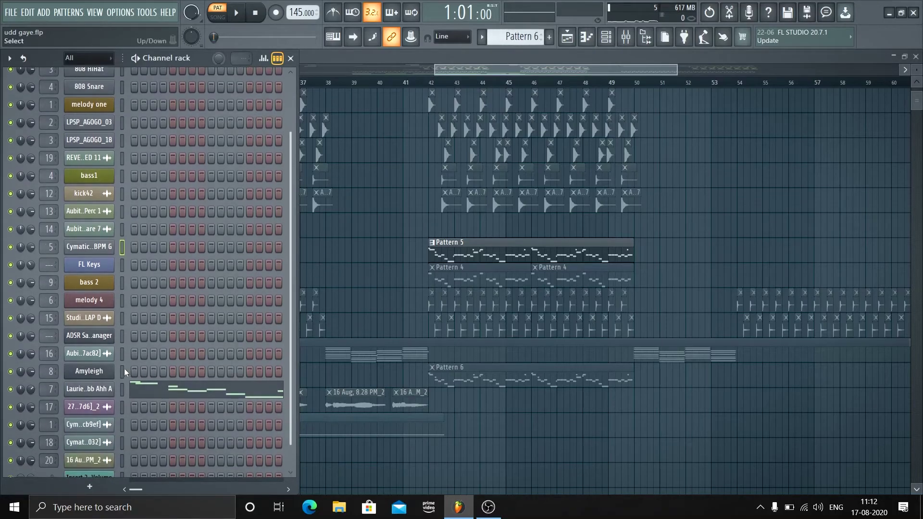
{"action": "left_click", "coordinate": [89, 388]}
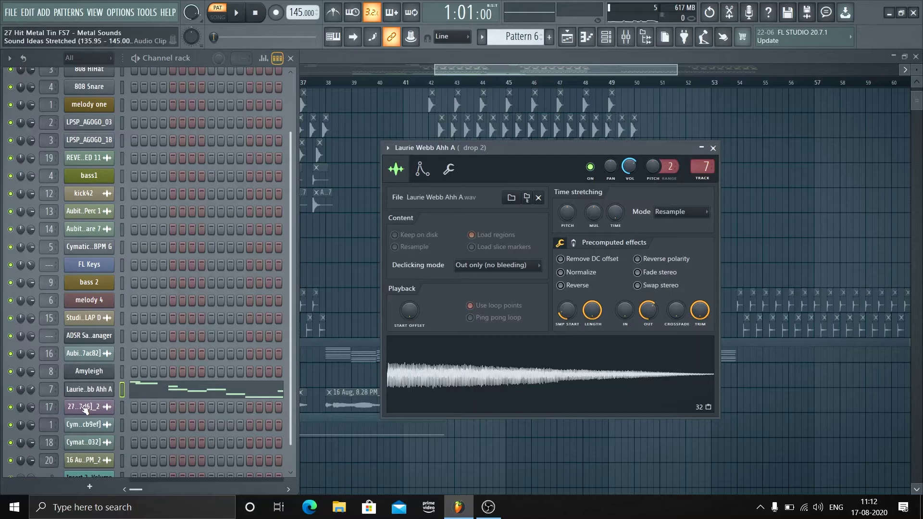
{"action": "scroll", "coordinate": [143, 205], "scroll_direction": "down", "scroll_amount": 1}
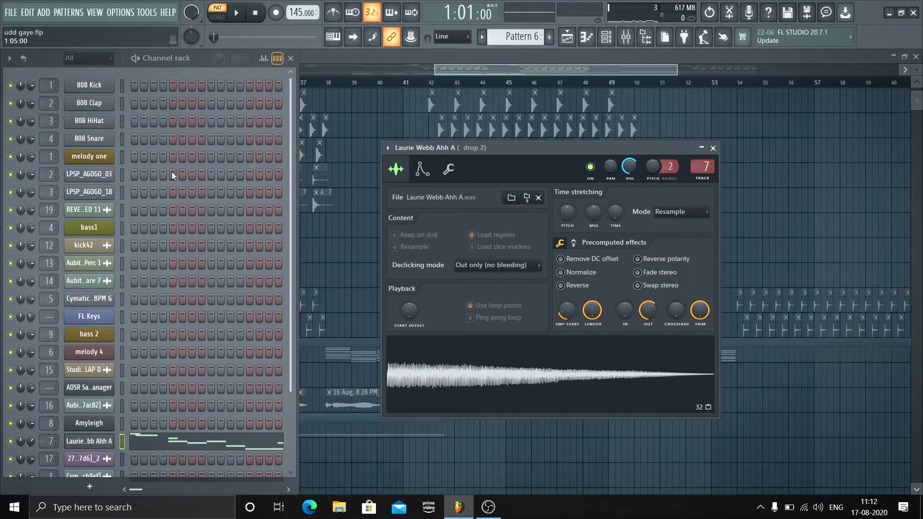
Play Pattern 6 to hear the Laurie Webb Ahh A melody, and close the channel settings
{"action": "key", "text": "space"}
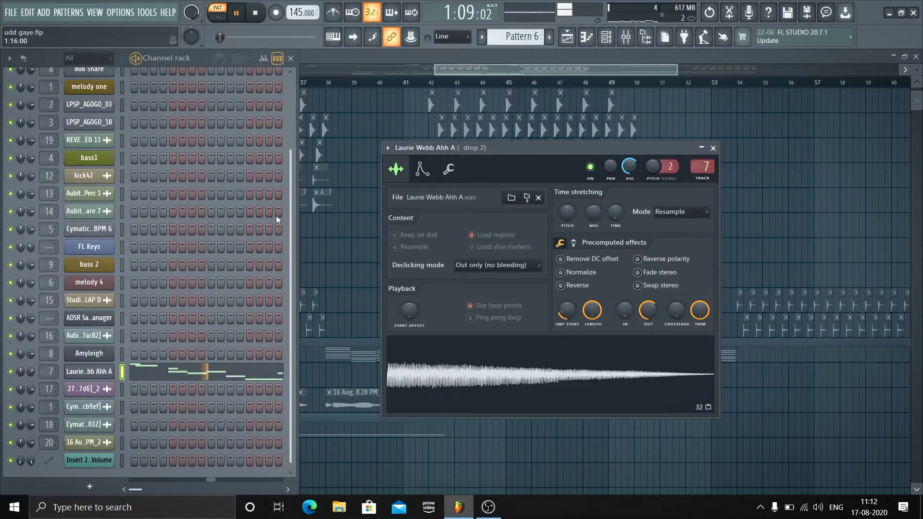
{"action": "left_click_drag", "start_coordinate": [543, 147], "coordinate": [705, 93]}
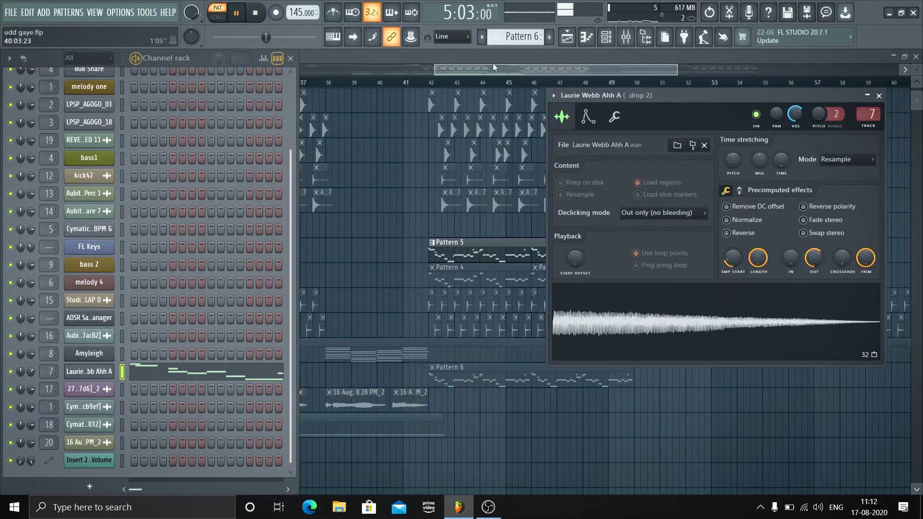
{"action": "key", "text": "space"}
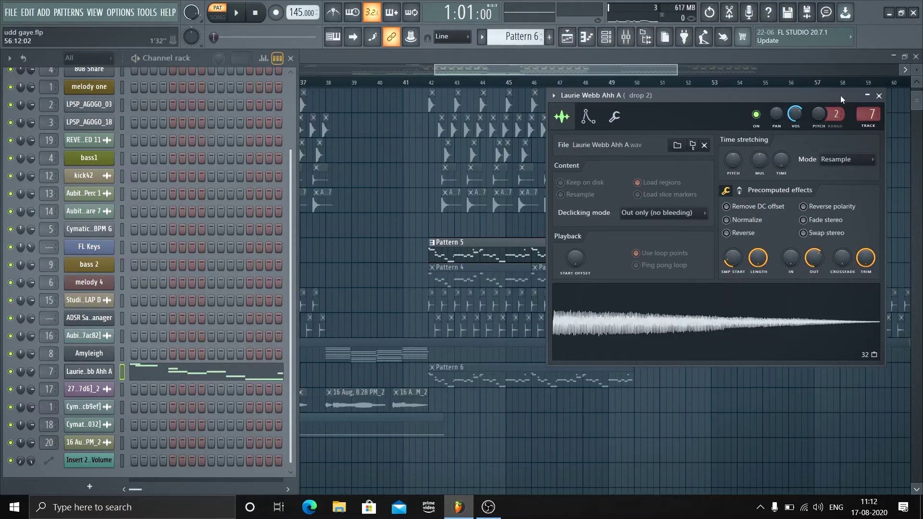
{"action": "left_click", "coordinate": [878, 96]}
Enable Tracks 12 and 16 alongside Track 11 in the playlist and play the three layers together from bar 42
{"action": "key", "text": "F6"}
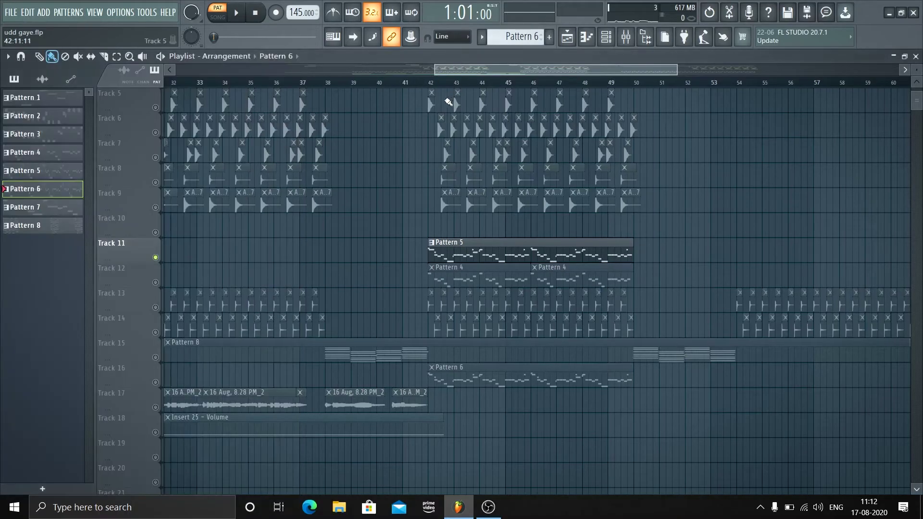
{"action": "left_click", "coordinate": [155, 382]}
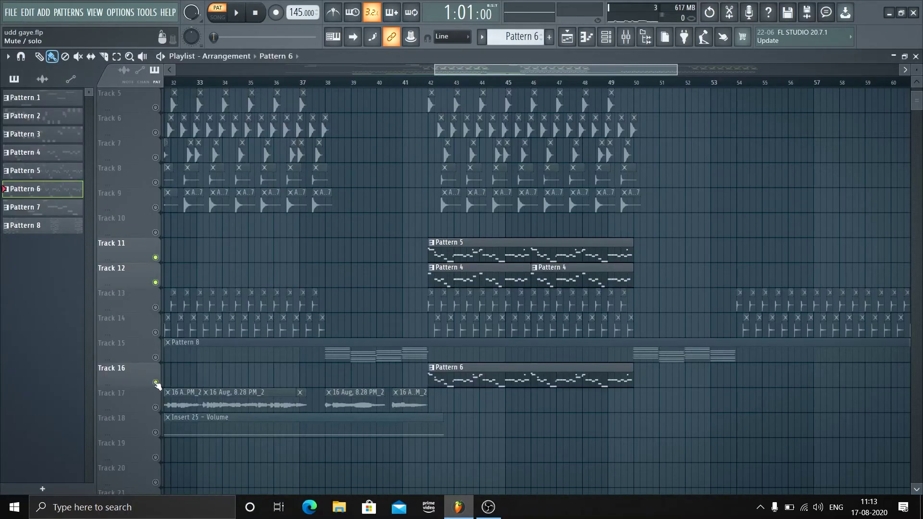
{"action": "scroll", "coordinate": [466, 86], "scroll_direction": "up", "scroll_amount": 3}
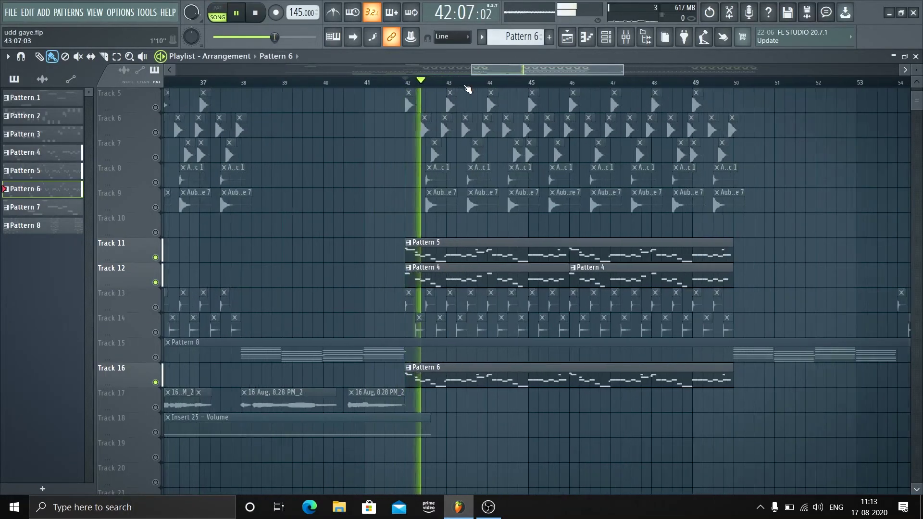
{"action": "scroll", "coordinate": [466, 87], "scroll_direction": "down", "scroll_amount": 3}
{"action": "scroll", "coordinate": [467, 89], "scroll_direction": "down", "scroll_amount": 3}
{"action": "scroll", "coordinate": [529, 216], "scroll_direction": "up", "scroll_amount": 4}
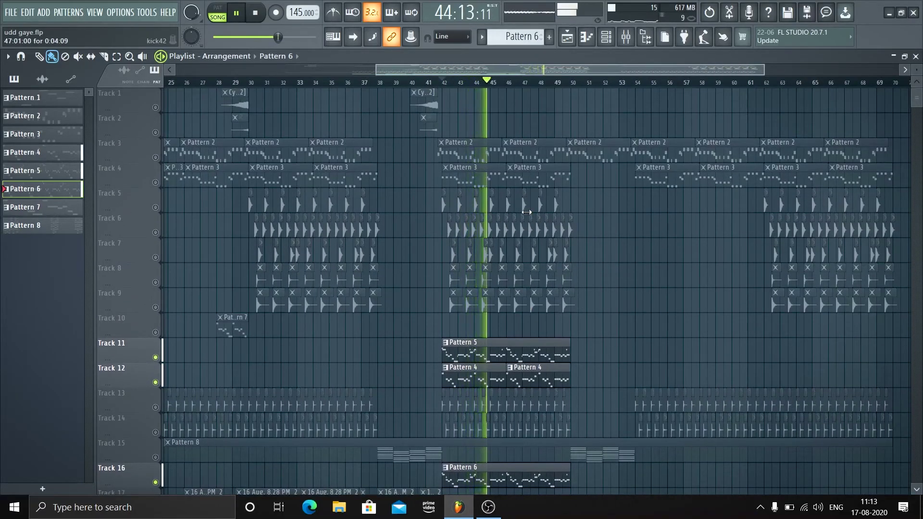
{"action": "scroll", "coordinate": [529, 215], "scroll_direction": "down", "scroll_amount": 2}
{"action": "key", "text": "space"}
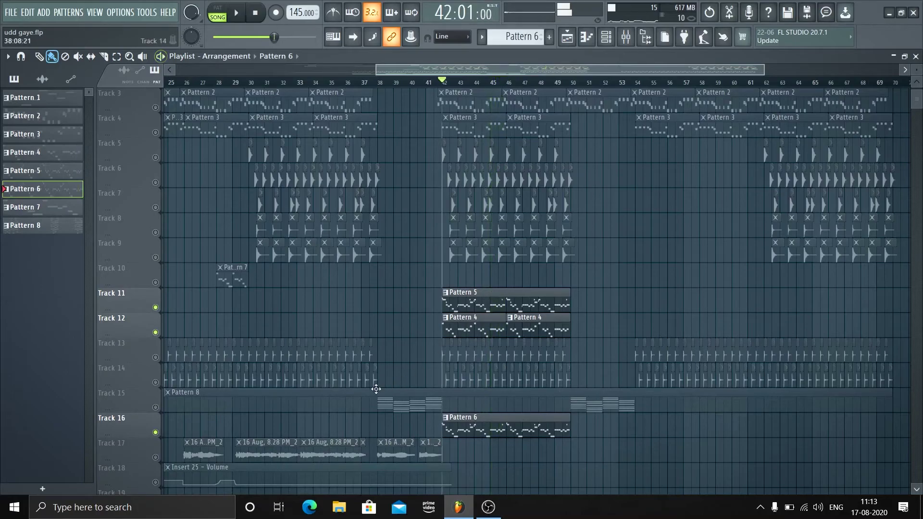
Turn all playlist tracks back on and play the full arrangement from about the middle of bar 33
{"action": "scroll", "coordinate": [305, 84], "scroll_direction": "up", "scroll_amount": 2}
{"action": "left_click", "coordinate": [295, 84]}
{"action": "scroll", "coordinate": [369, 89], "scroll_direction": "down", "scroll_amount": 2}
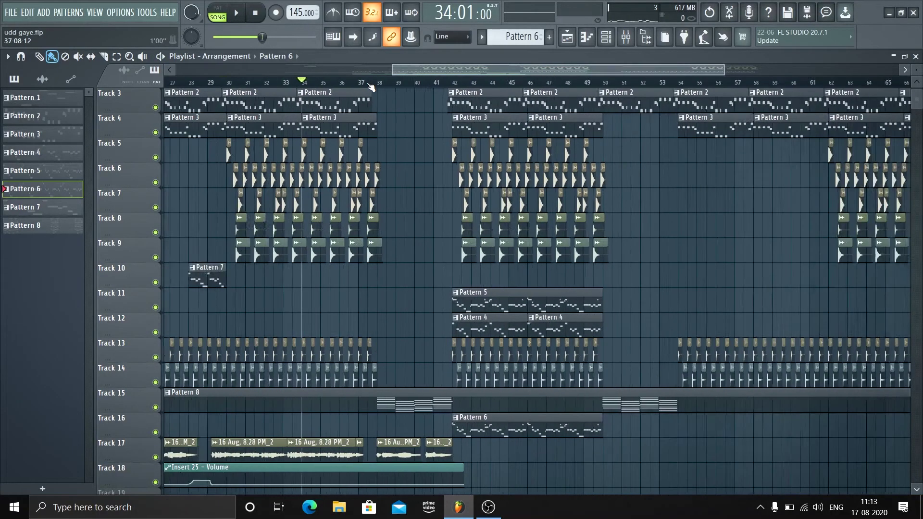
{"action": "scroll", "coordinate": [369, 87], "scroll_direction": "down", "scroll_amount": 1}
{"action": "left_click", "coordinate": [306, 84]}
{"action": "key", "text": "space"}
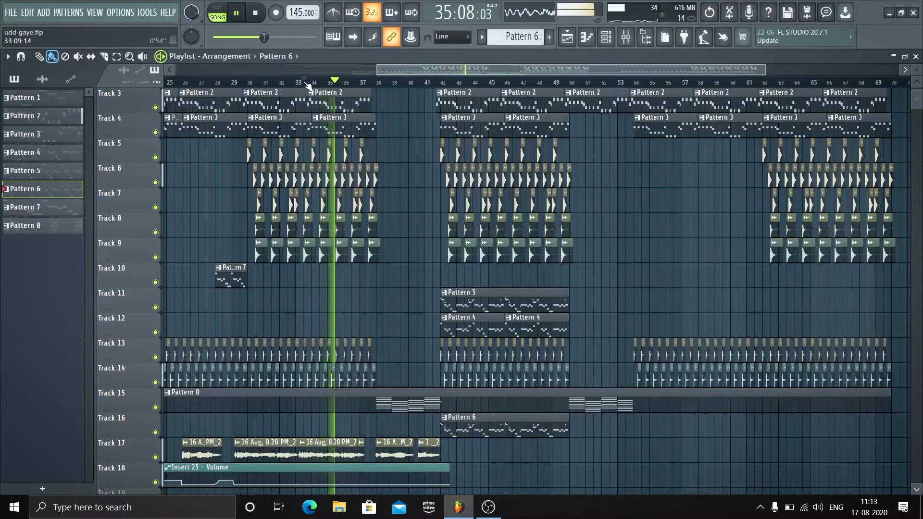
Save the project and keep listening to the full arrangement through the section from bar 42, then stop playback
{"action": "key", "text": "ctrl+s"}
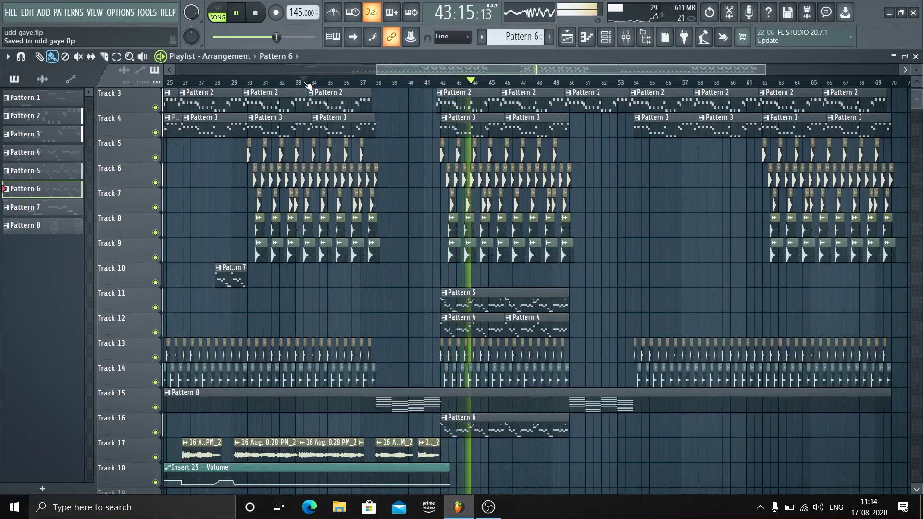
{"action": "scroll", "coordinate": [452, 86], "scroll_direction": "down", "scroll_amount": 2}
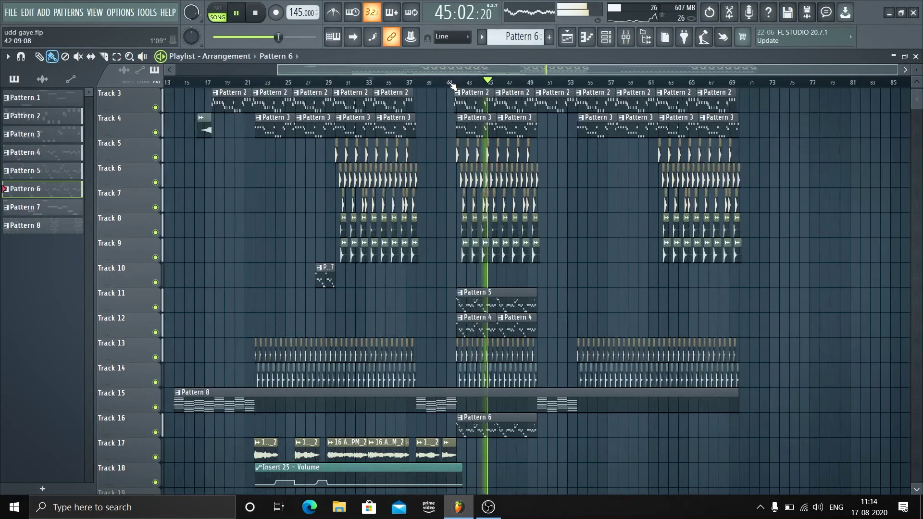
{"action": "scroll", "coordinate": [480, 84], "scroll_direction": "up", "scroll_amount": 1}
{"action": "scroll", "coordinate": [553, 83], "scroll_direction": "up", "scroll_amount": 1}
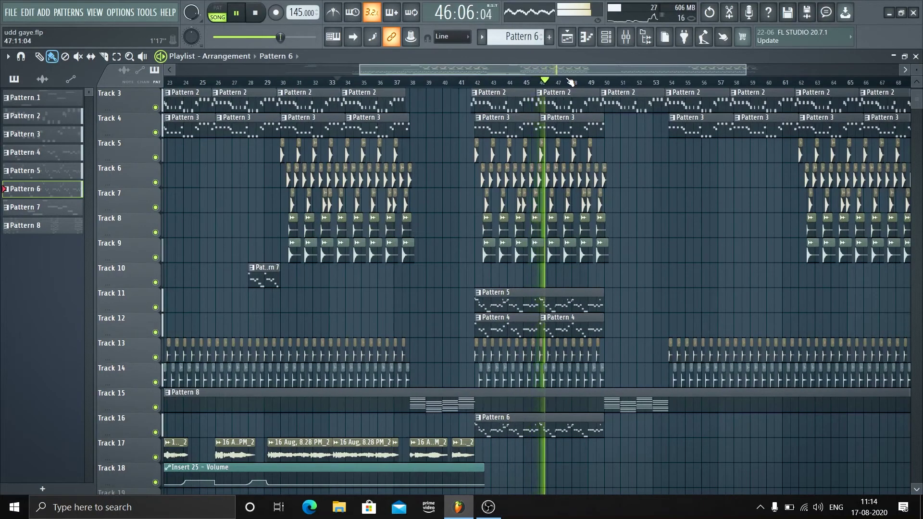
{"action": "scroll", "coordinate": [576, 82], "scroll_direction": "down", "scroll_amount": 2}
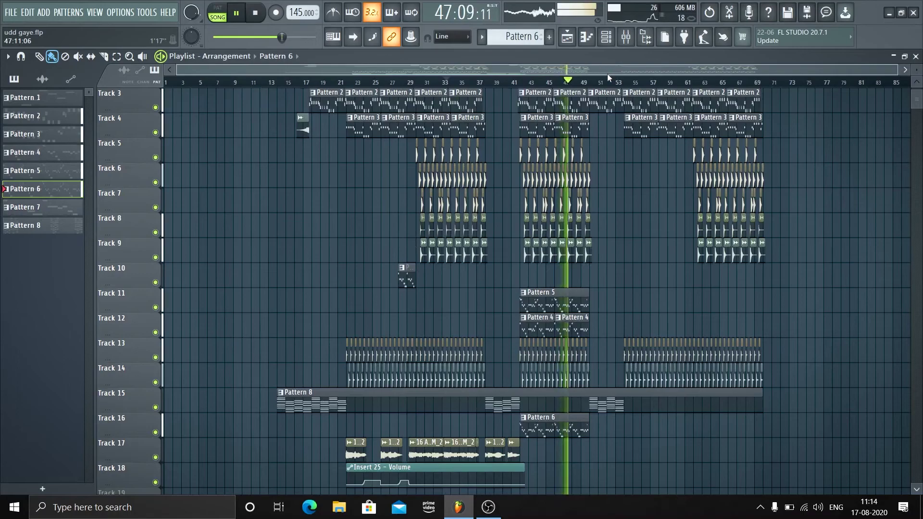
{"action": "scroll", "coordinate": [612, 87], "scroll_direction": "up", "scroll_amount": 1}
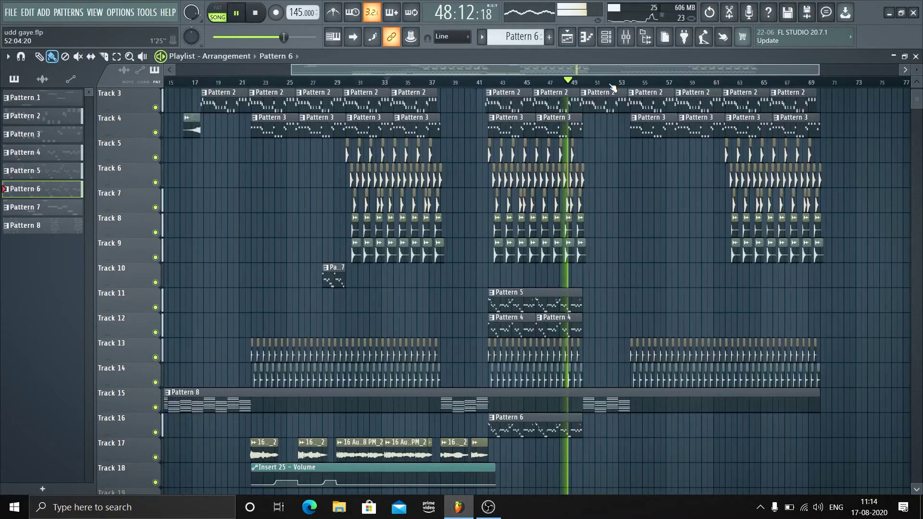
{"action": "scroll", "coordinate": [612, 87], "scroll_direction": "up", "scroll_amount": 1}
{"action": "key", "text": "space"}
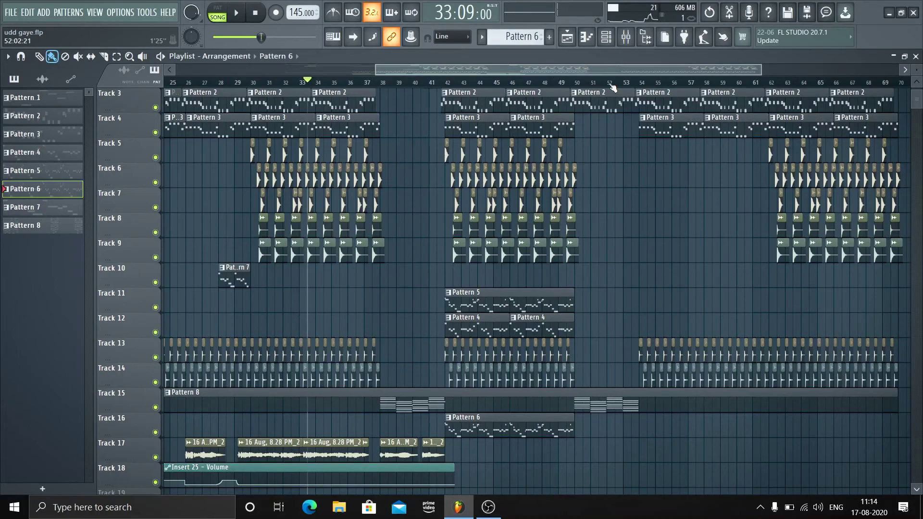